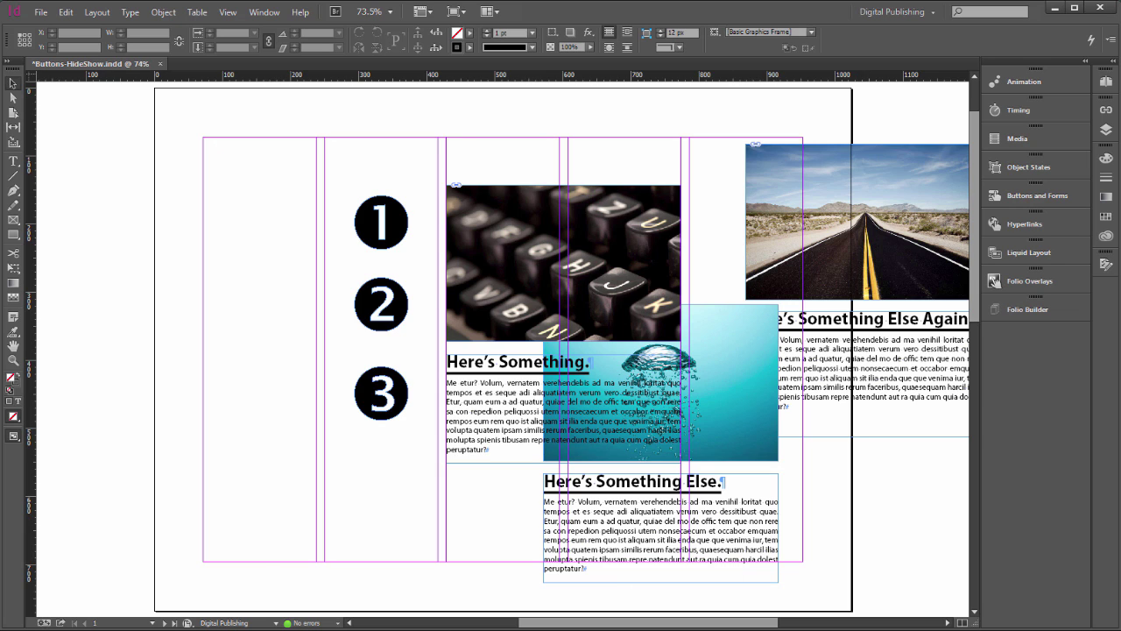
- Bring Buttons-HideShow.pdf forward in Adobe Reader and shift its window slightly right
left_click(176, 630)
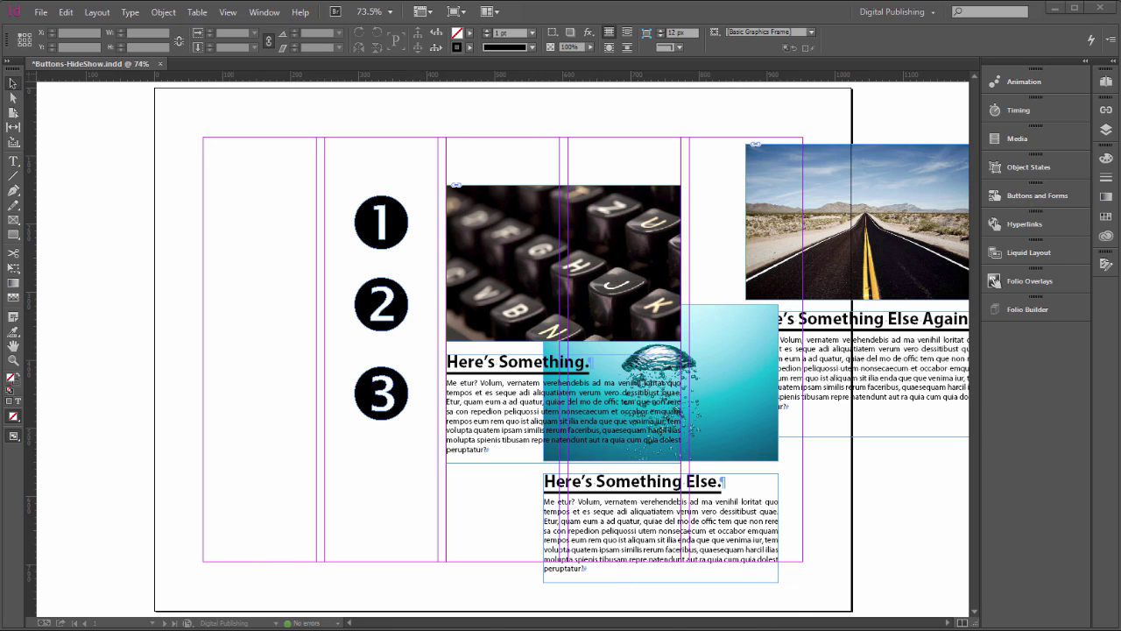
left_click_drag(542, 37, 624, 29)
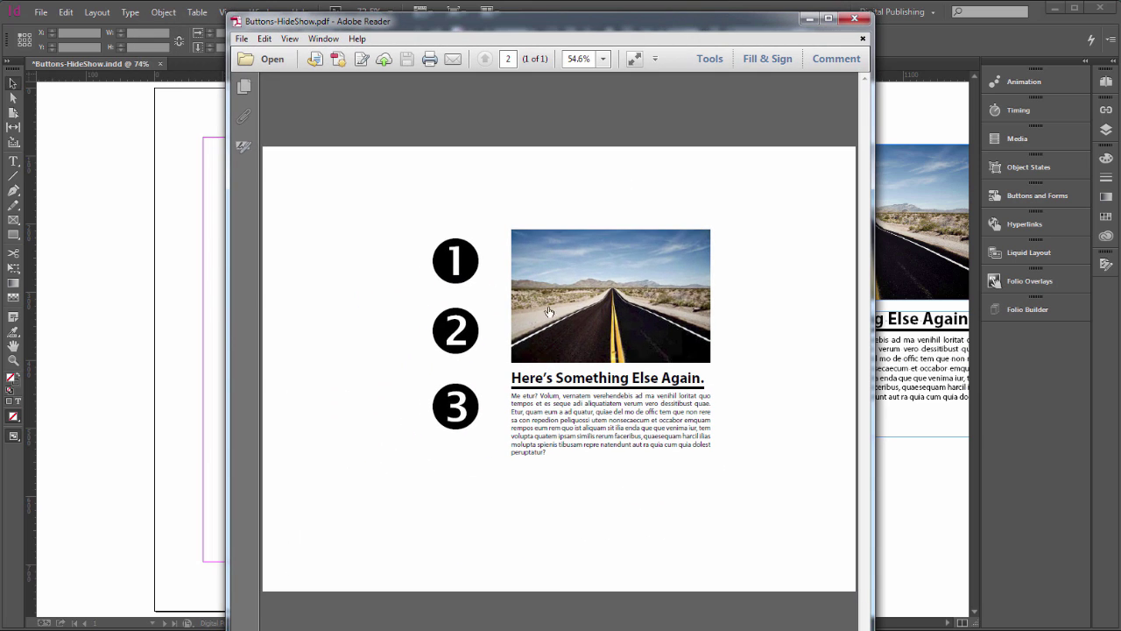
- Test buttons 1, 2 and 3 switching the typewriter, water-drop and road articles, then minimize Reader
left_click(458, 270)
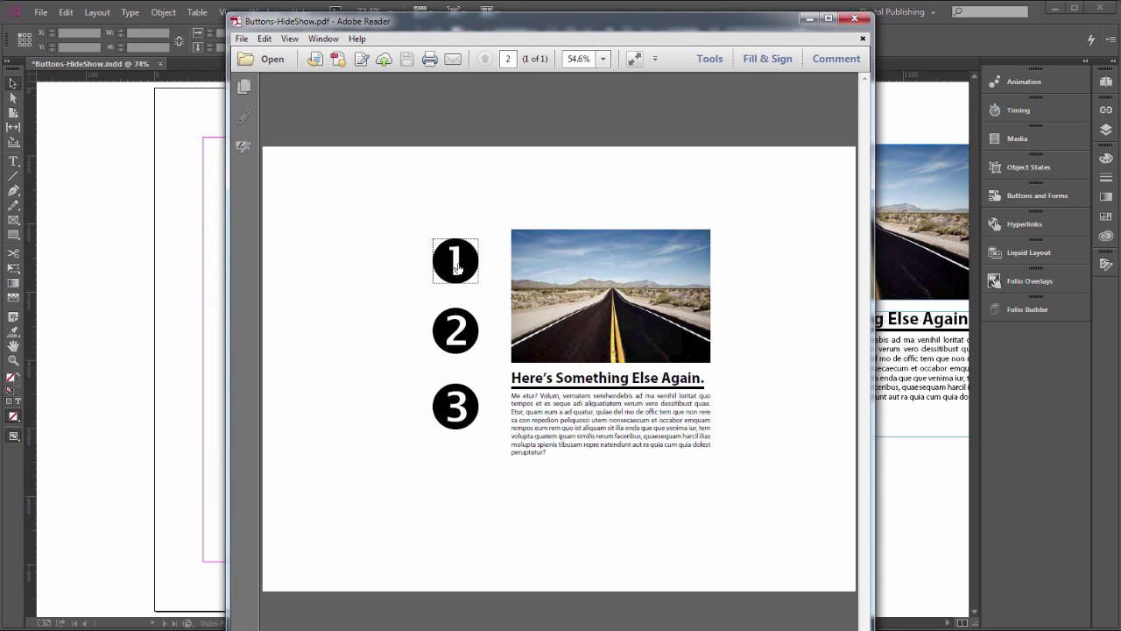
left_click(456, 339)
mouse_move(457, 415)
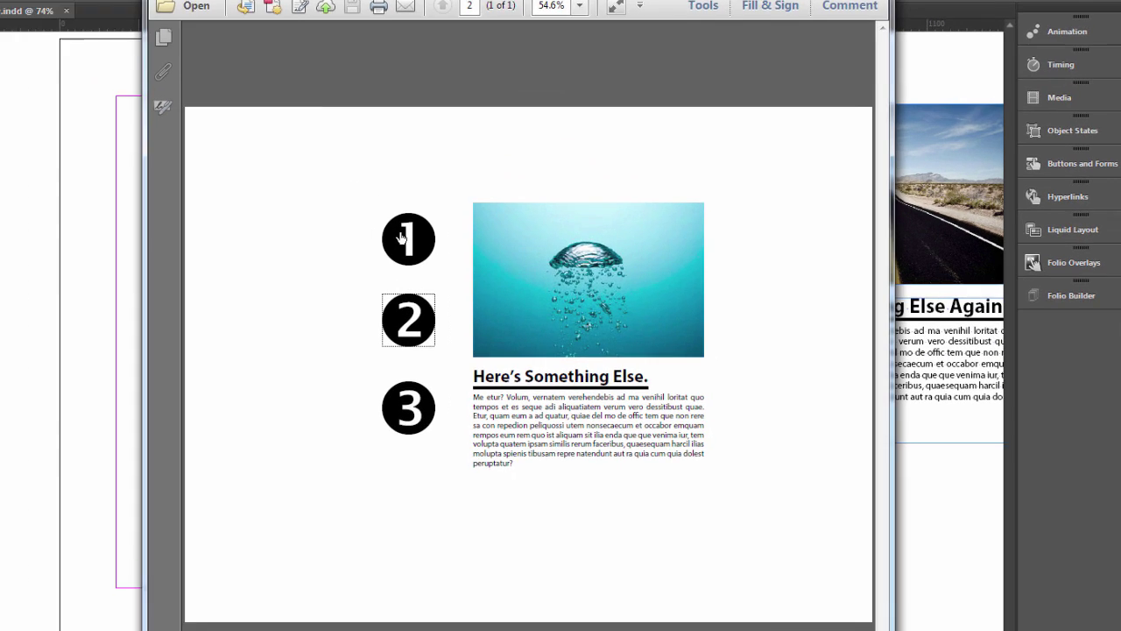
left_click(450, 267)
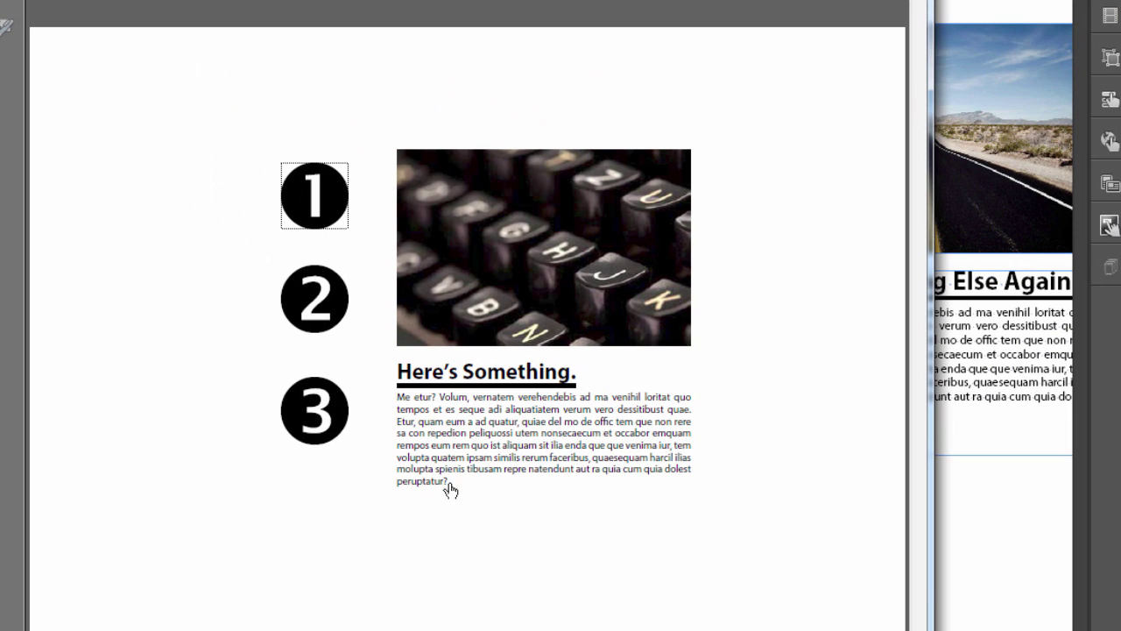
left_click(323, 309)
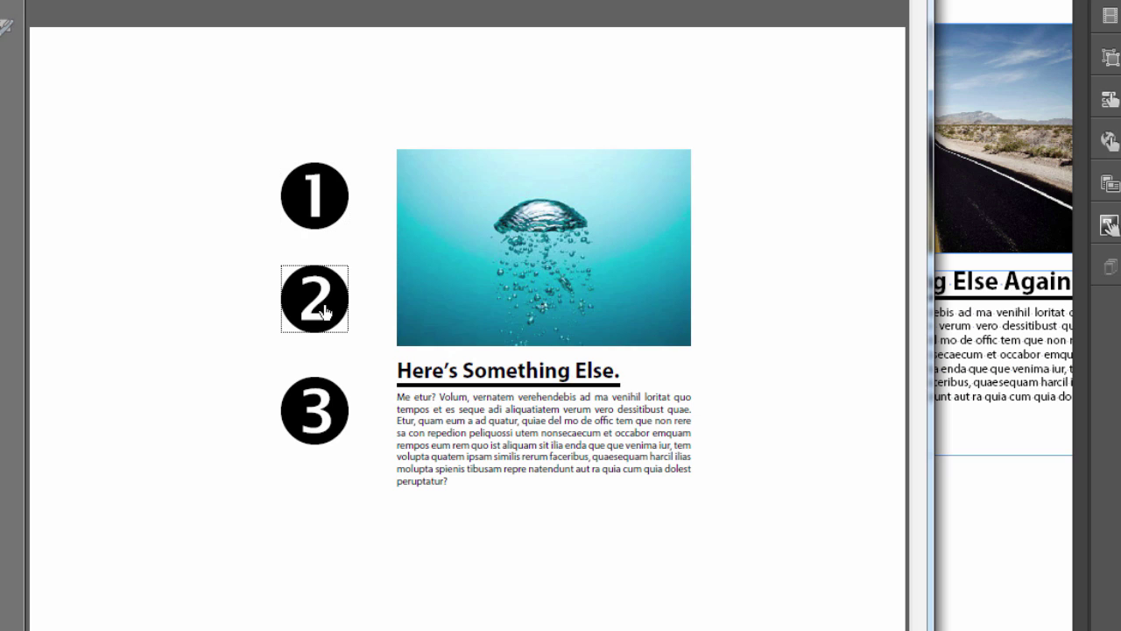
left_click(318, 425)
left_click(313, 303)
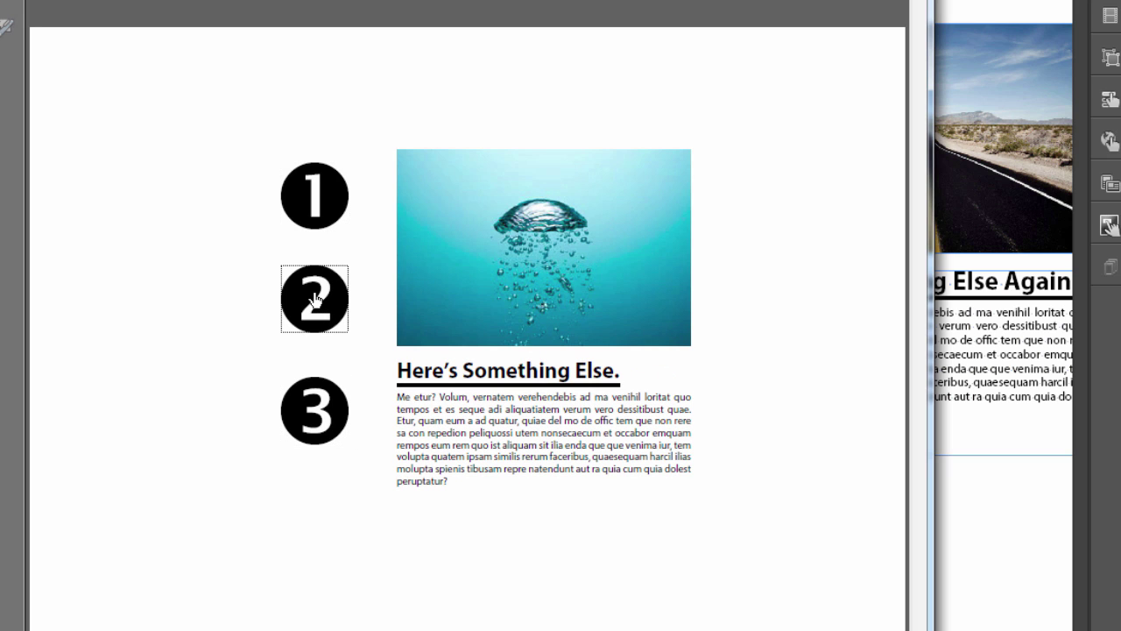
left_click(326, 203)
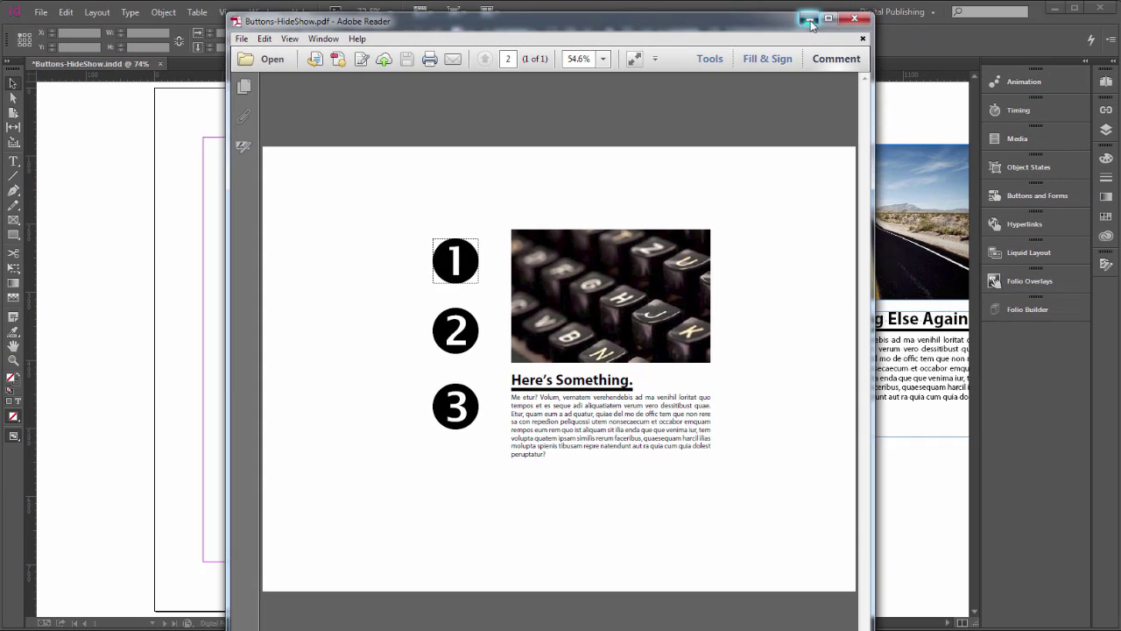
left_click(771, 20)
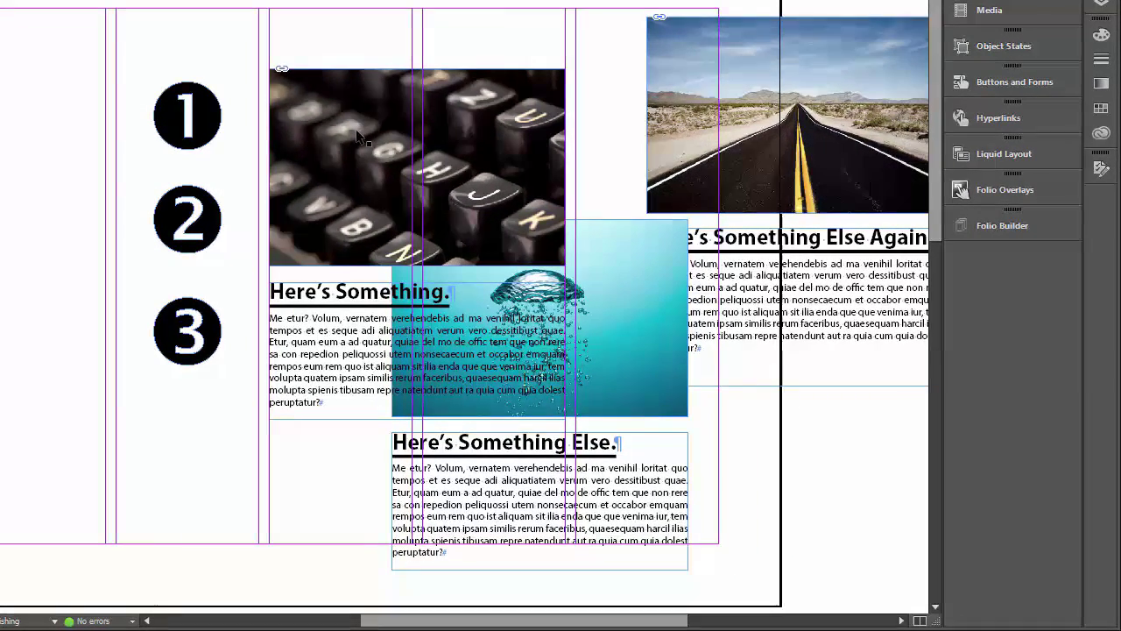
- Deselect, then marquee-select the typewriter, water and road articles' image and text frames
left_click(515, 230)
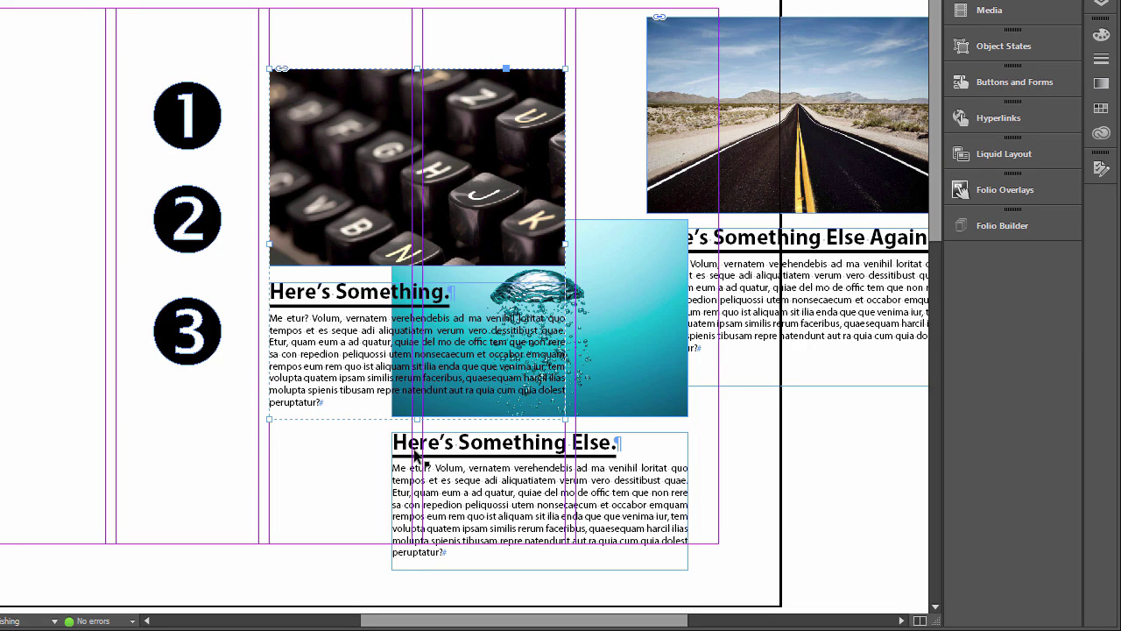
left_click(864, 520)
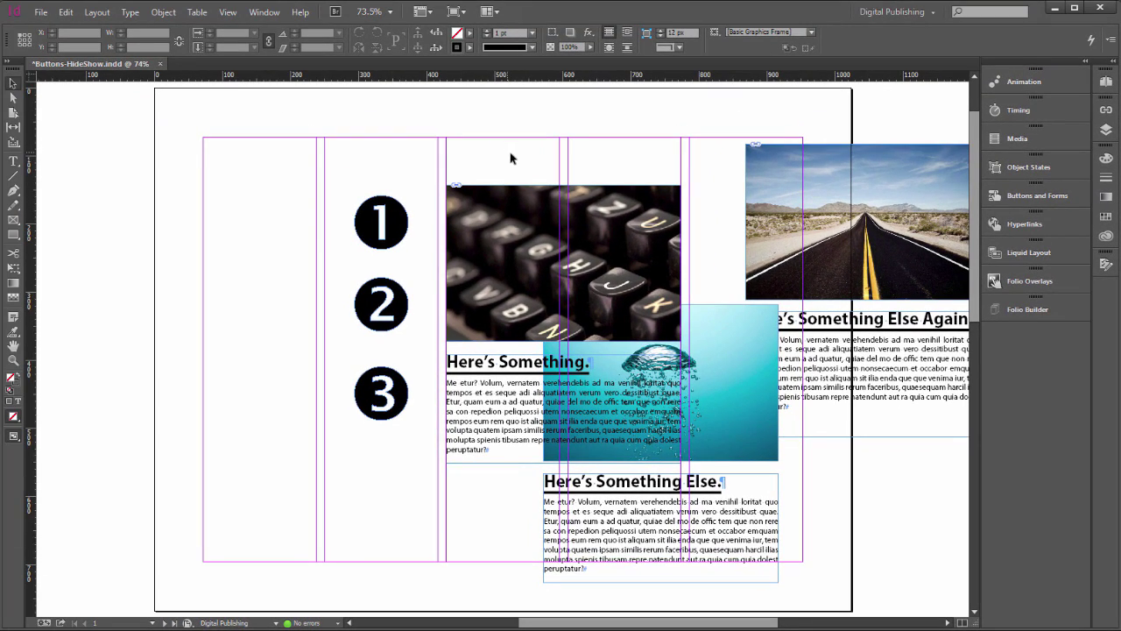
left_click_drag(507, 151, 913, 549)
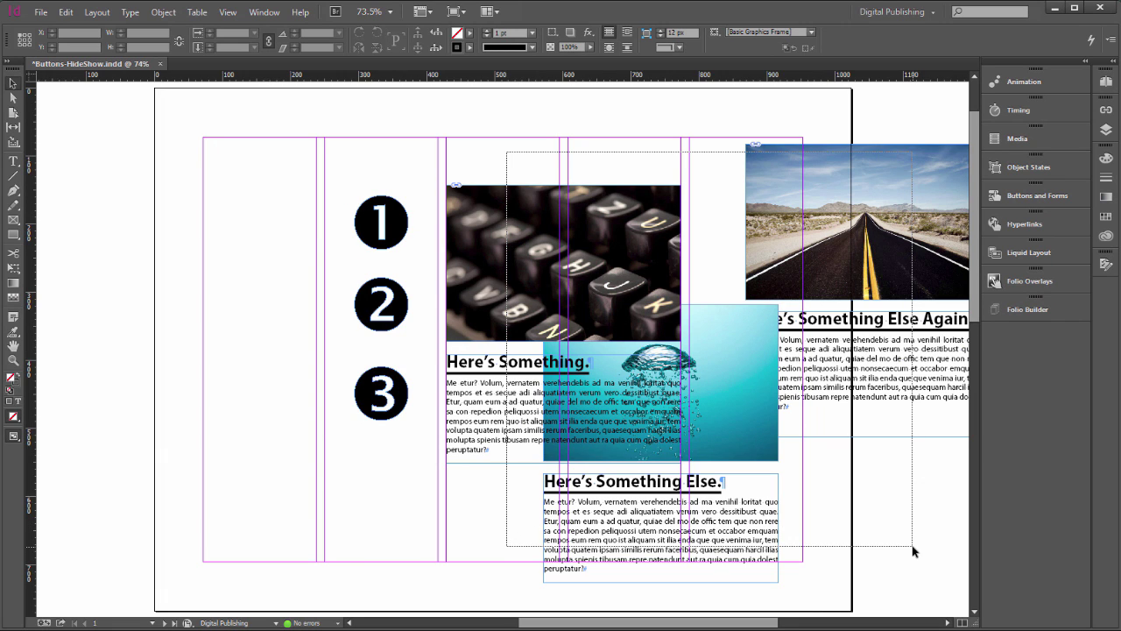
left_click_drag(912, 549, 913, 549)
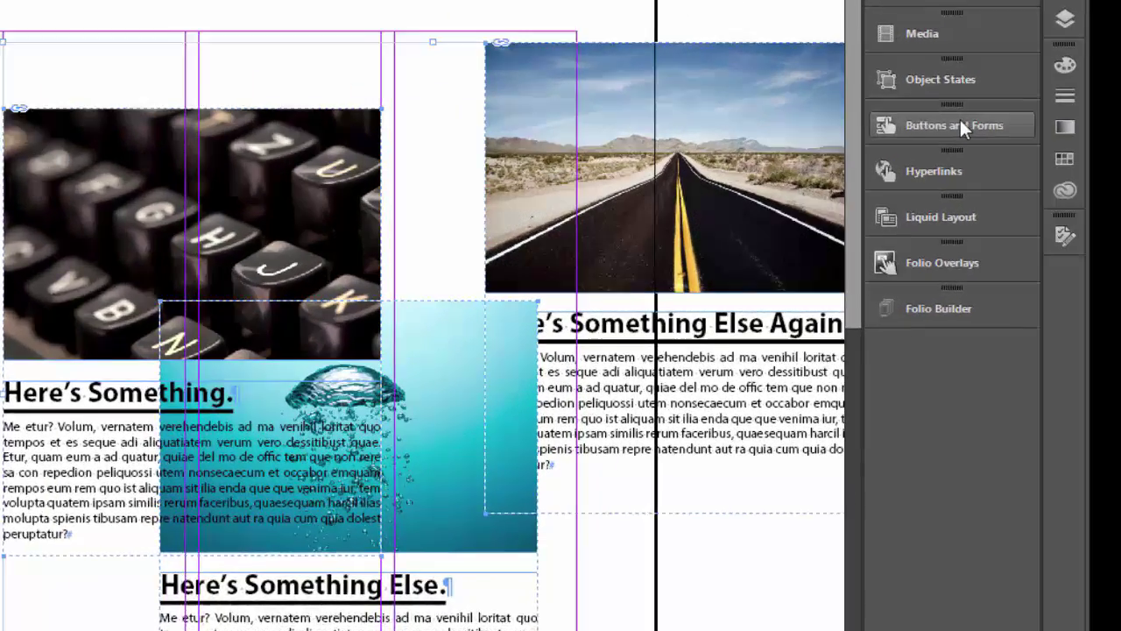
- Convert the selected article frames into buttons in the Buttons and Forms panel
left_click(961, 123)
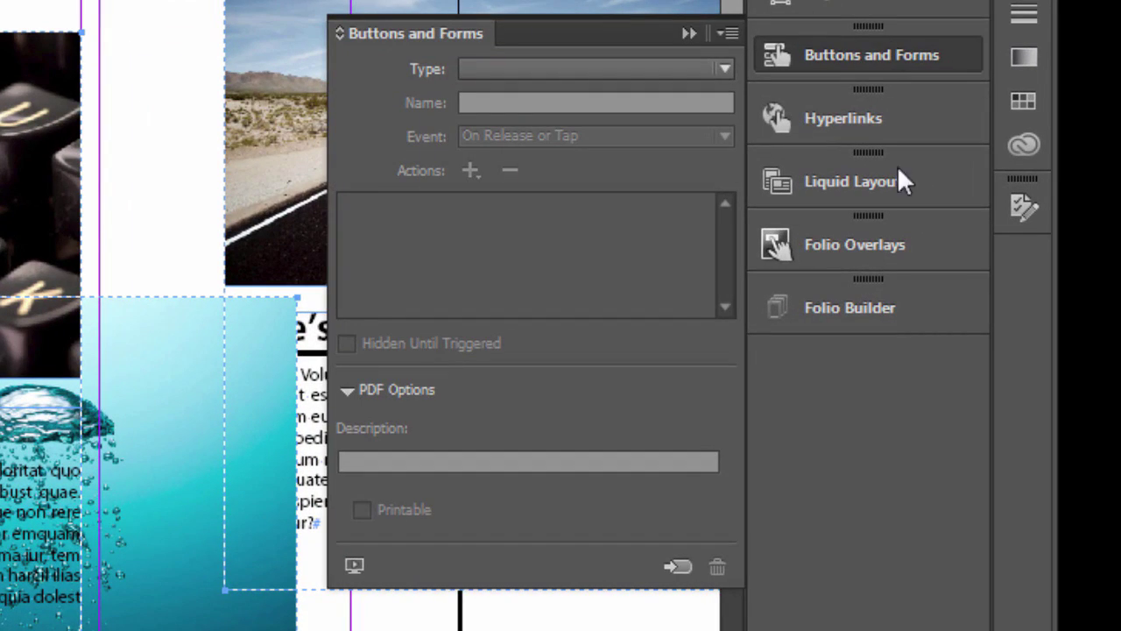
left_click(680, 571)
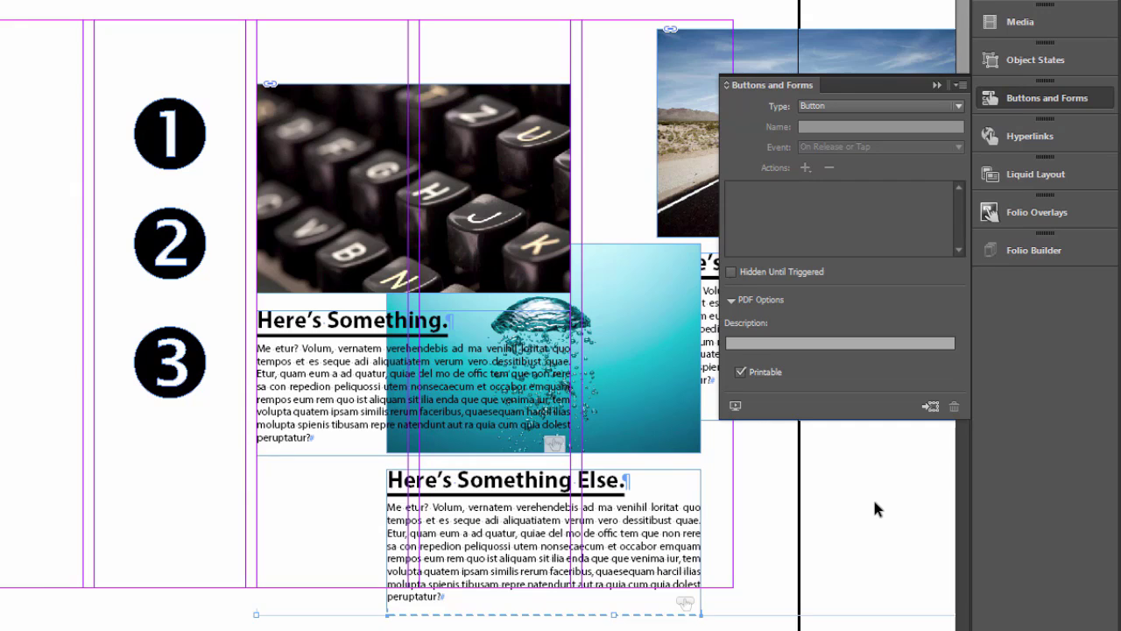
left_click(874, 501)
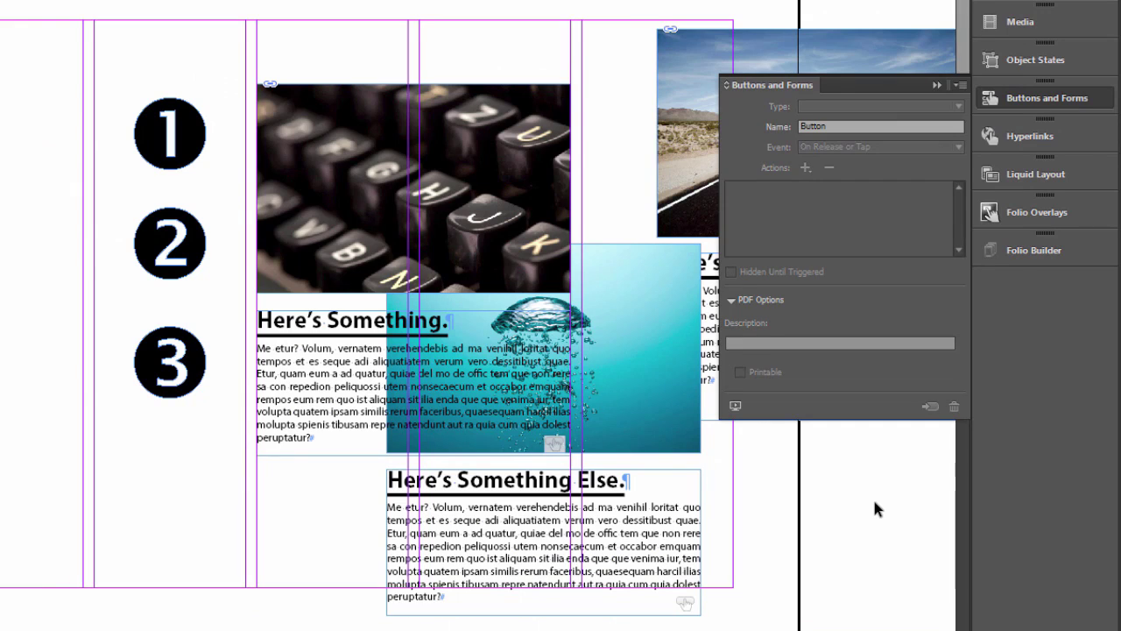
- Name the typewriter article's button 'Something', set Hidden Until Triggered
left_click(349, 135)
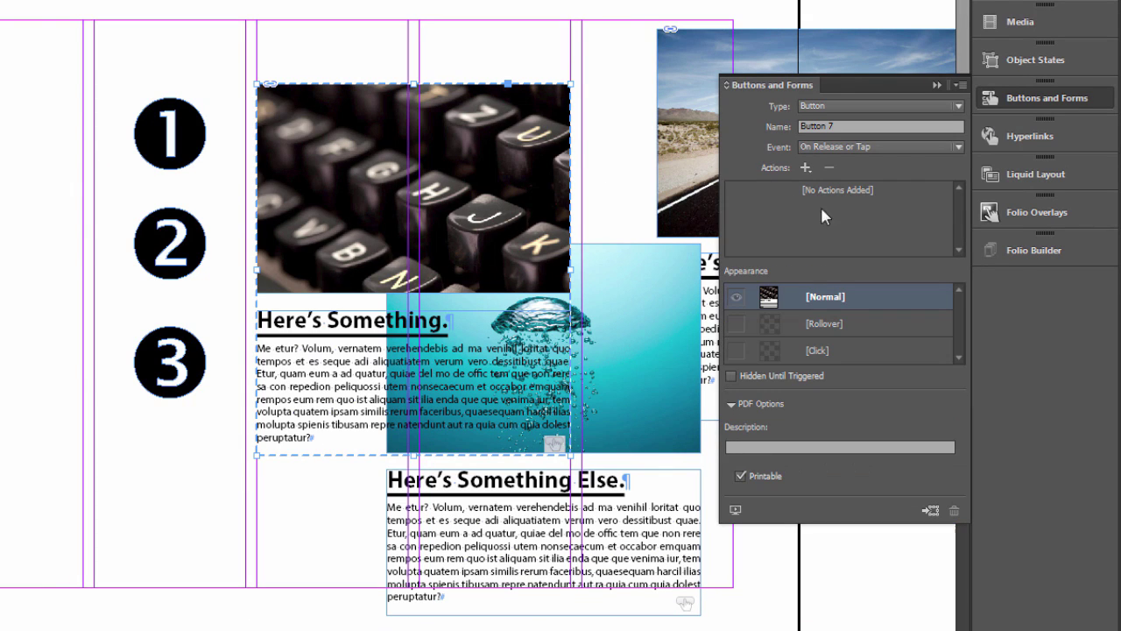
left_click(842, 123)
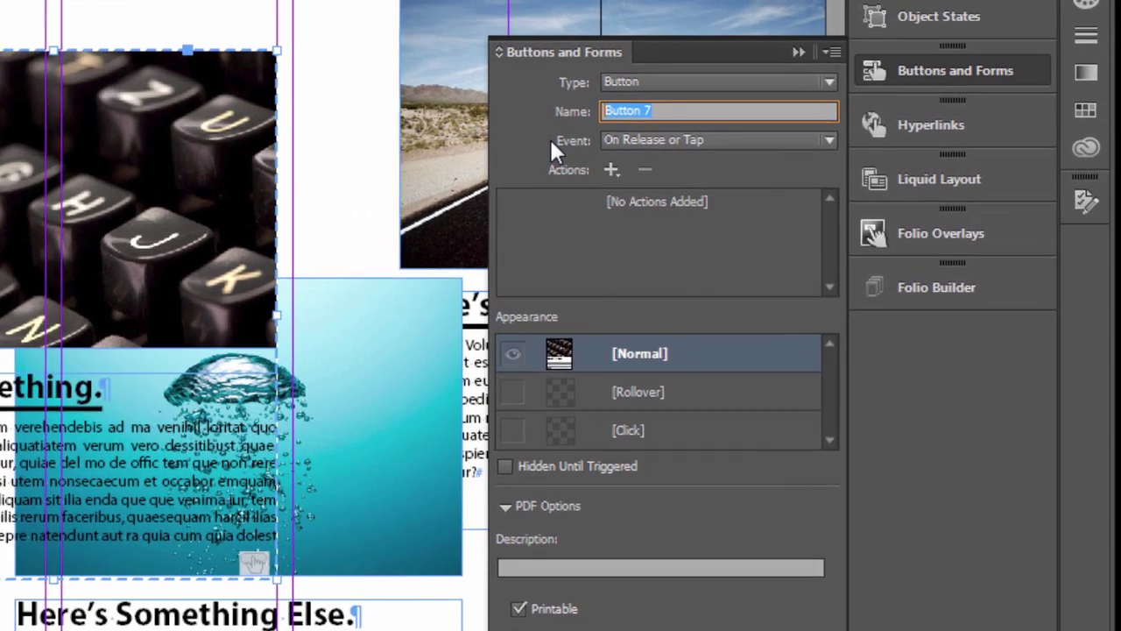
type("Som")
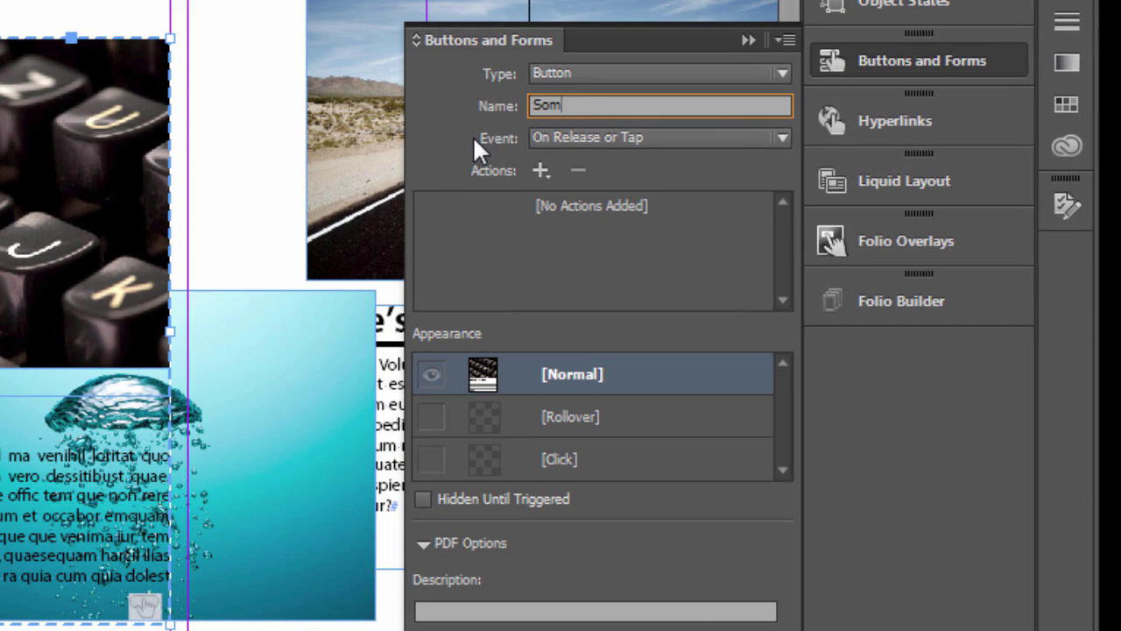
type("ething")
key("Return")
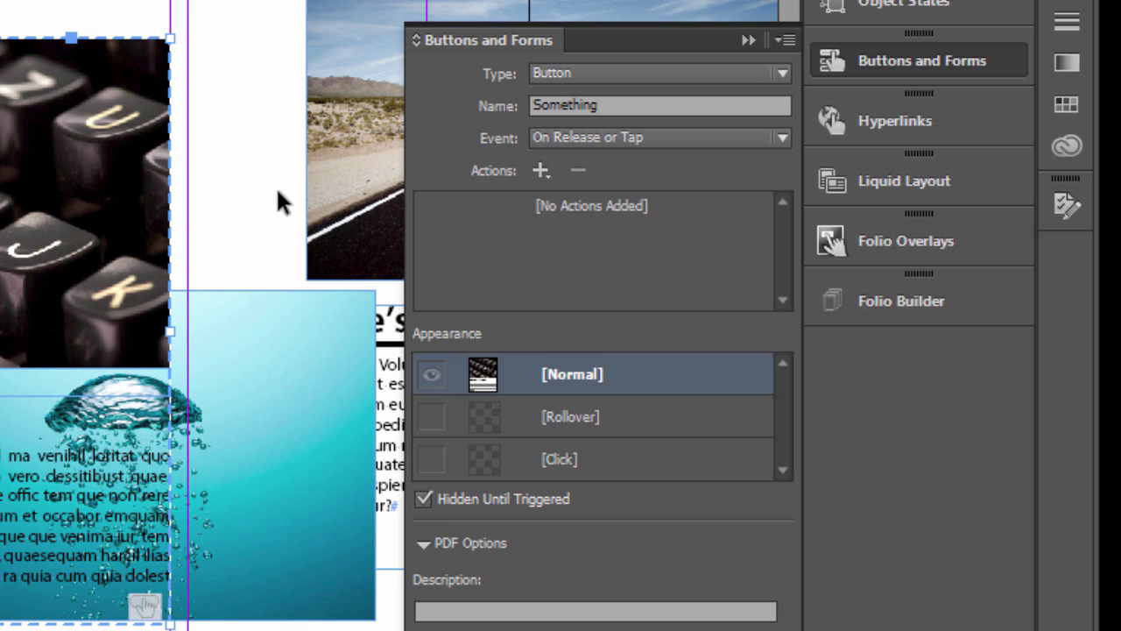
- Name the water-drop button 'Something Else' and make it Hidden Until Triggered
left_click(265, 368)
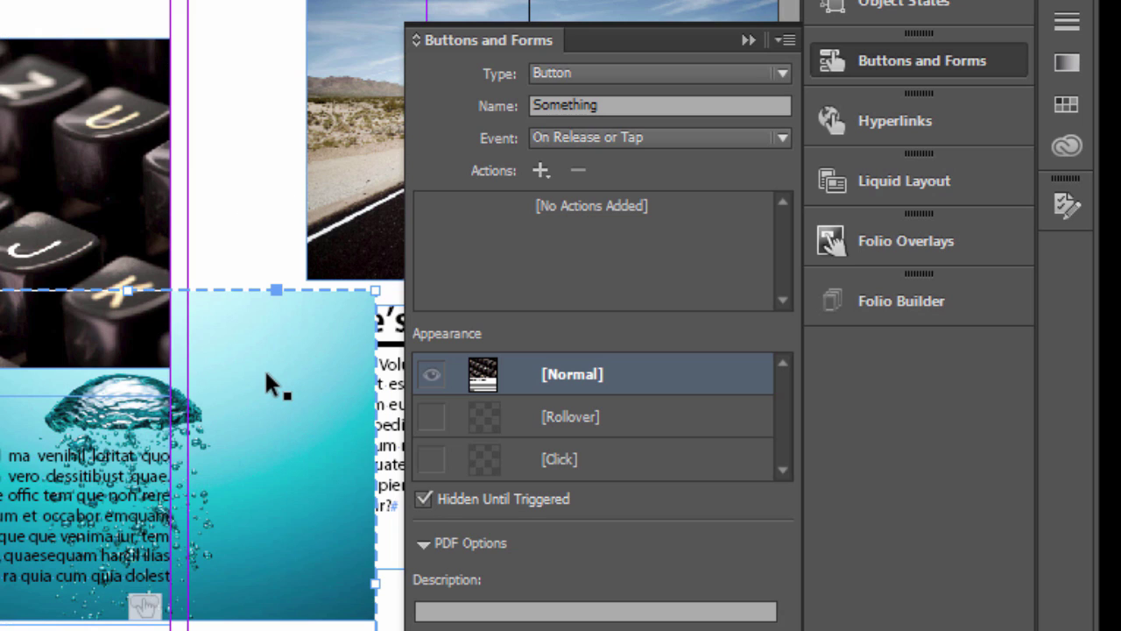
left_click(598, 103)
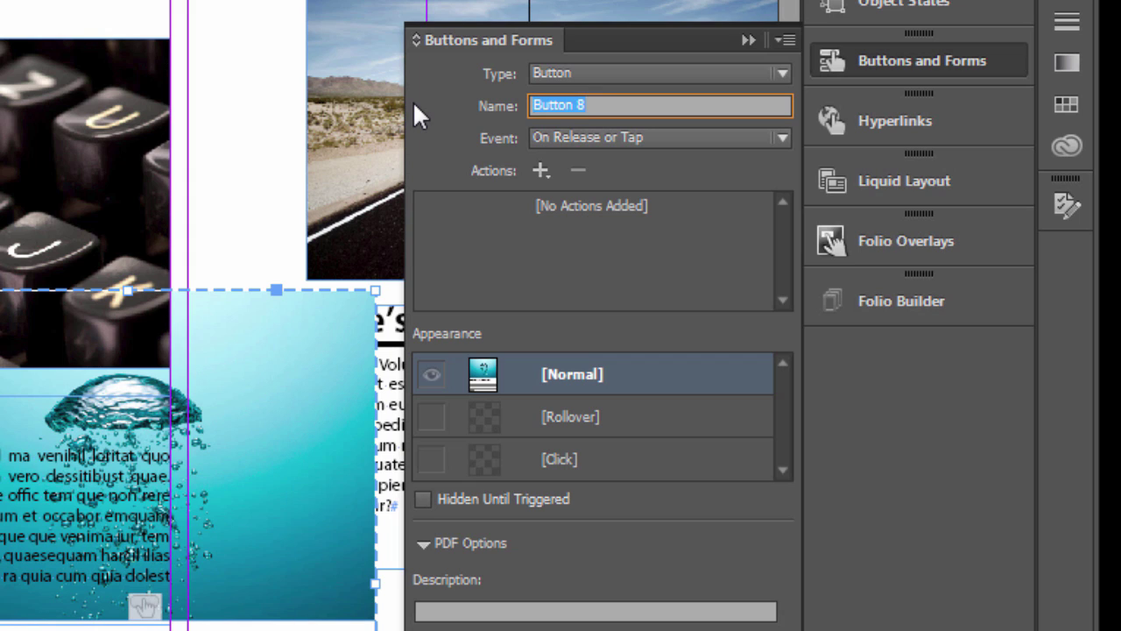
type("Something")
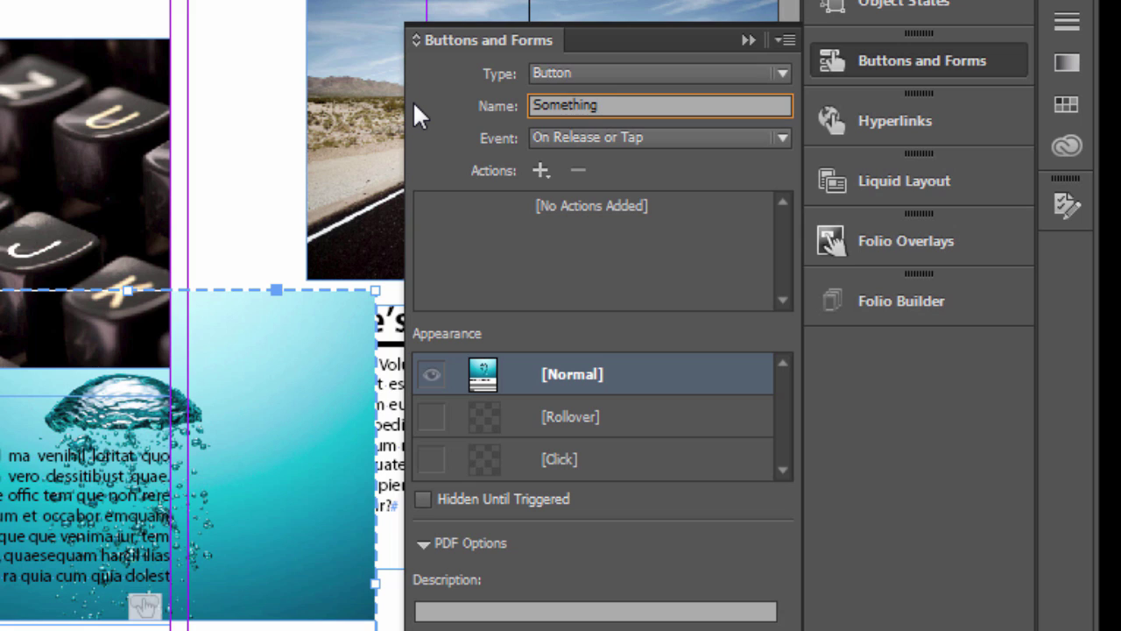
type(" Else")
left_click(423, 499)
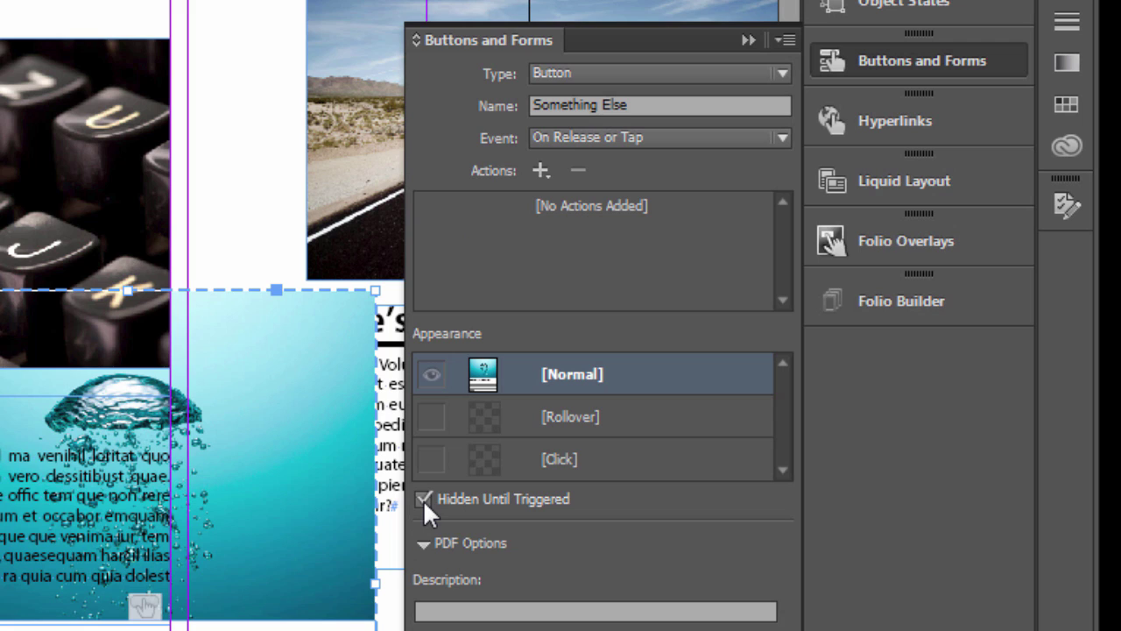
- Name the road article's button 'Something Again', hidden until triggered, and collapse the panel
left_click(454, 3)
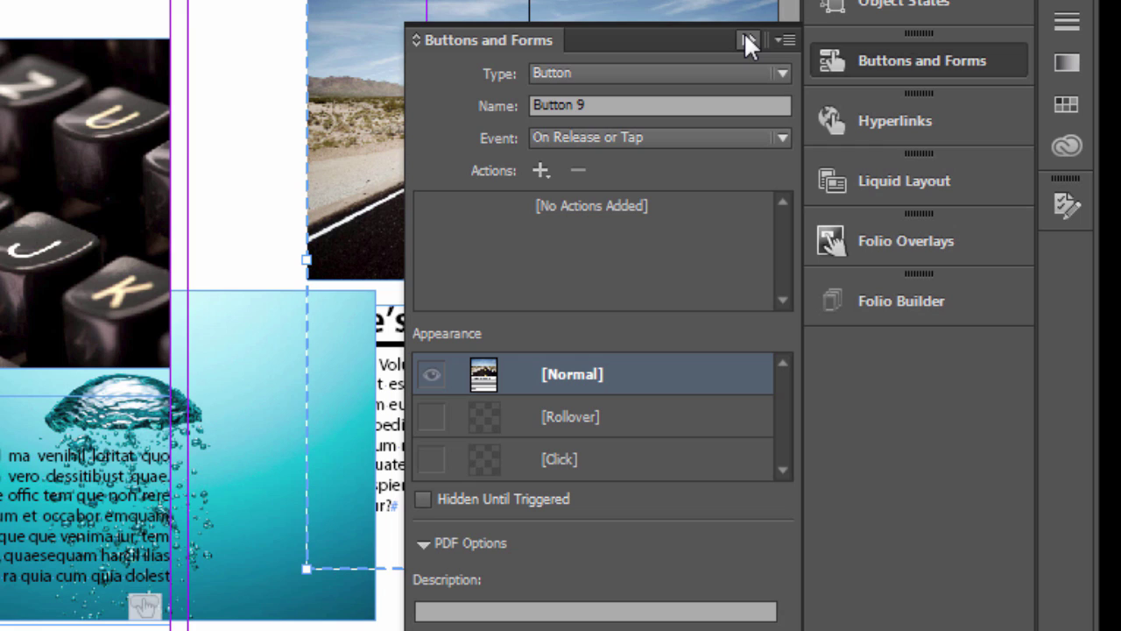
left_click_drag(605, 104, 479, 99)
type("S")
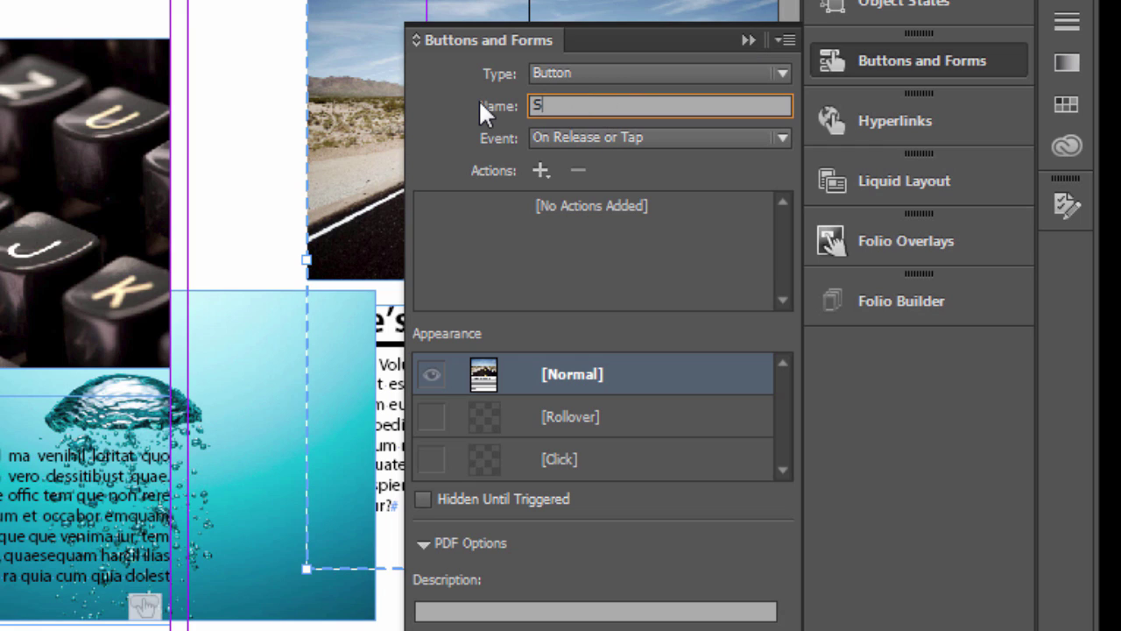
type("omething Aga")
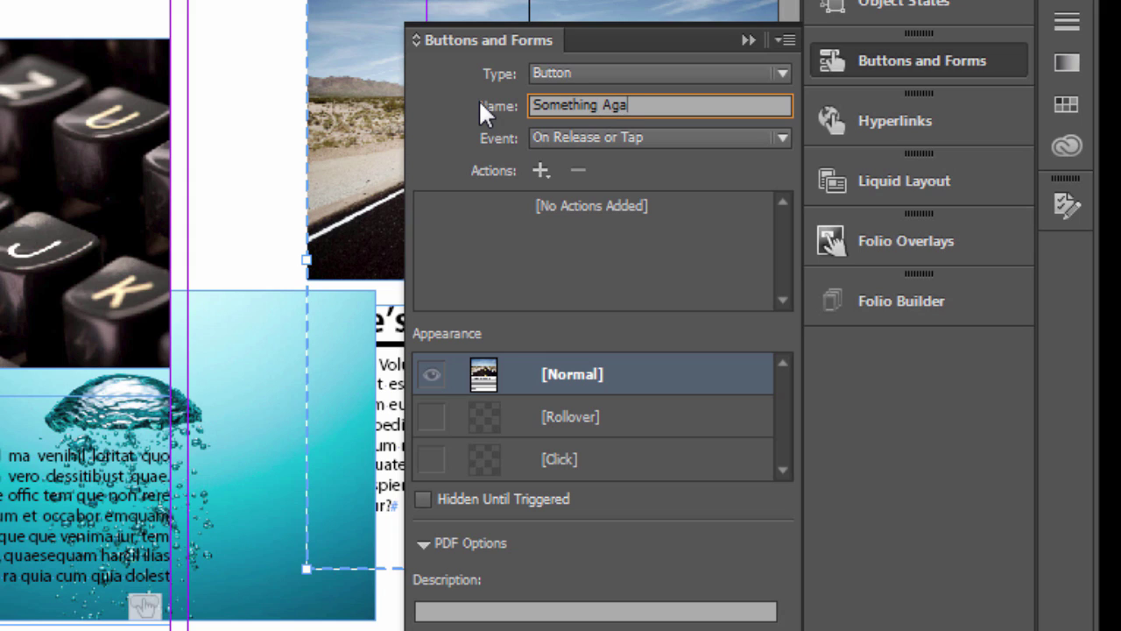
type("in")
key("Return")
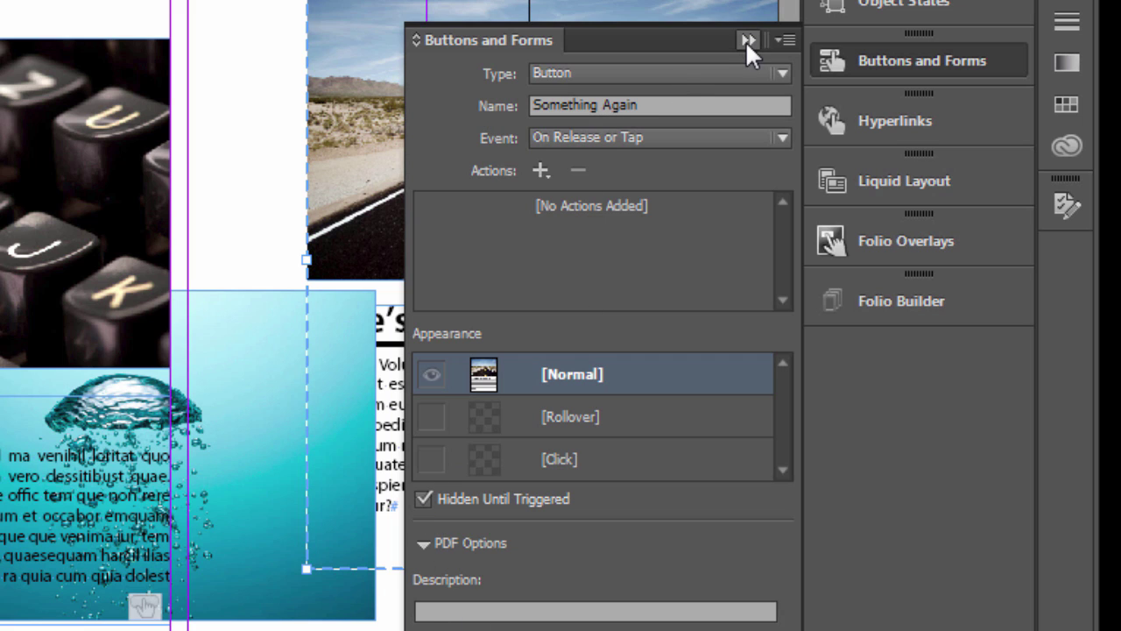
left_click(745, 40)
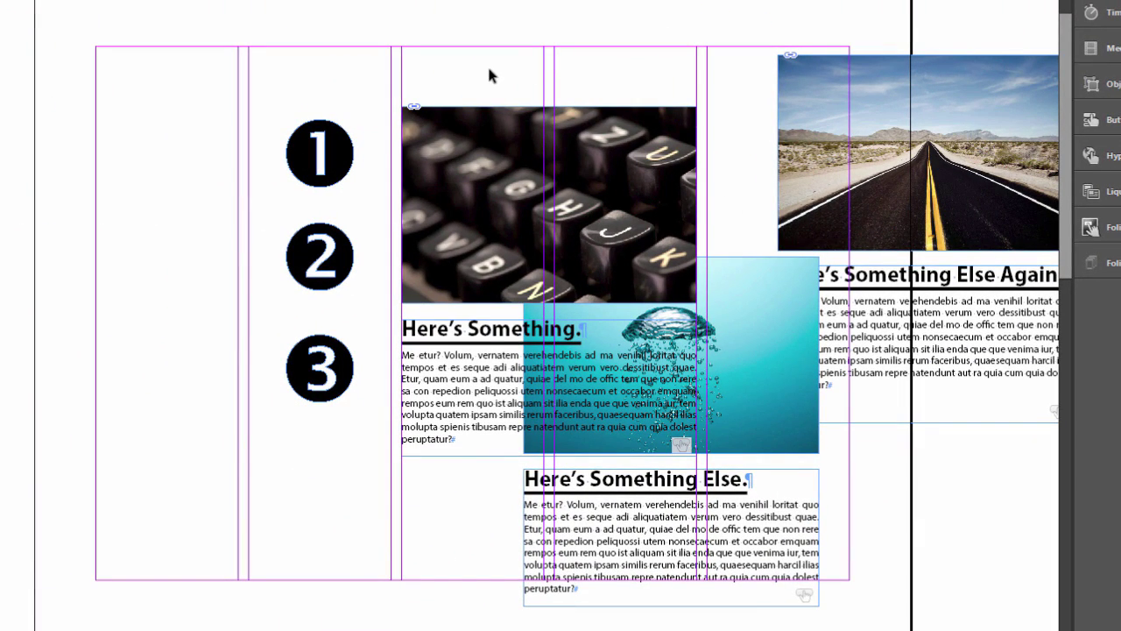
- Align the three article buttons to a common left edge and top edge
left_click_drag(489, 70, 992, 515)
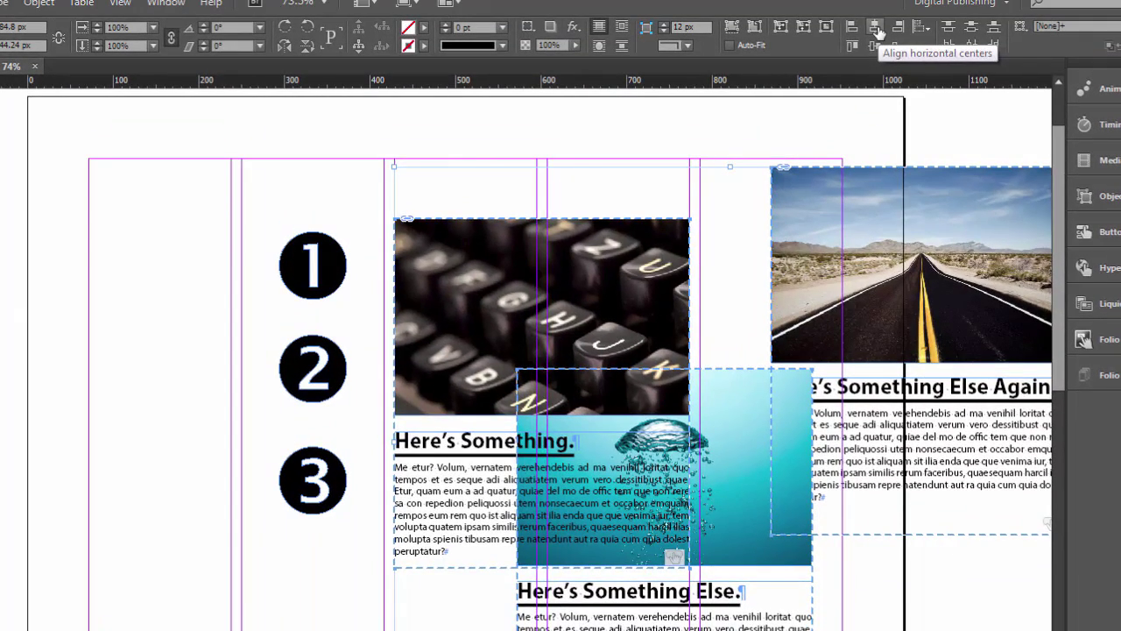
left_click(876, 29)
left_click(875, 29)
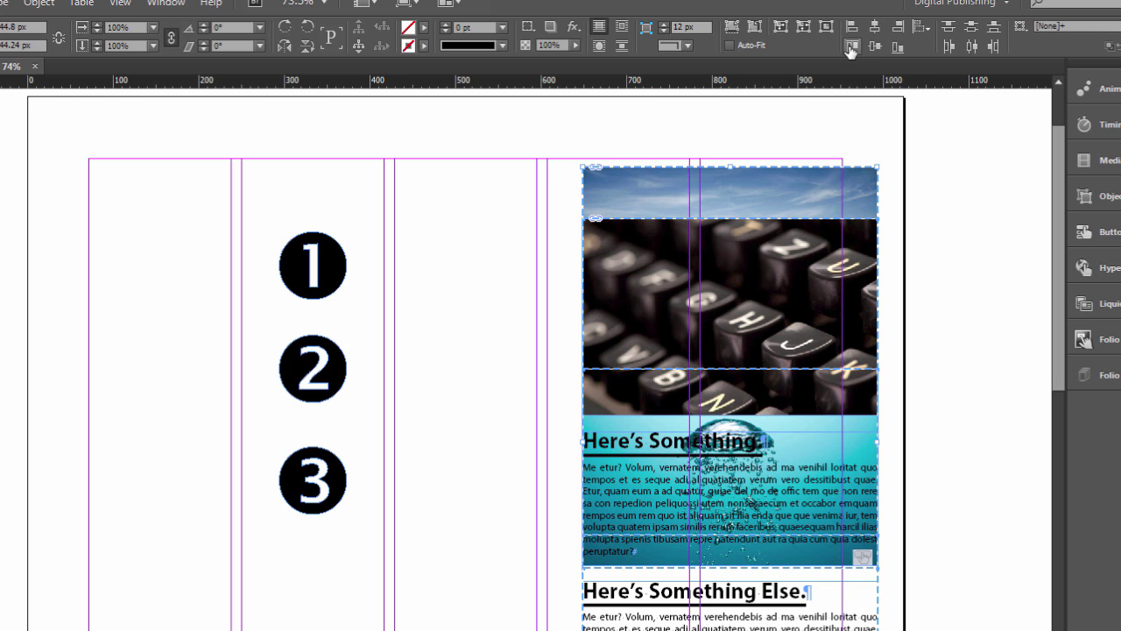
left_click(851, 47)
- Move the stacked articles left beside the circles, then select the three numbered circles
left_click_drag(526, 137, 788, 529)
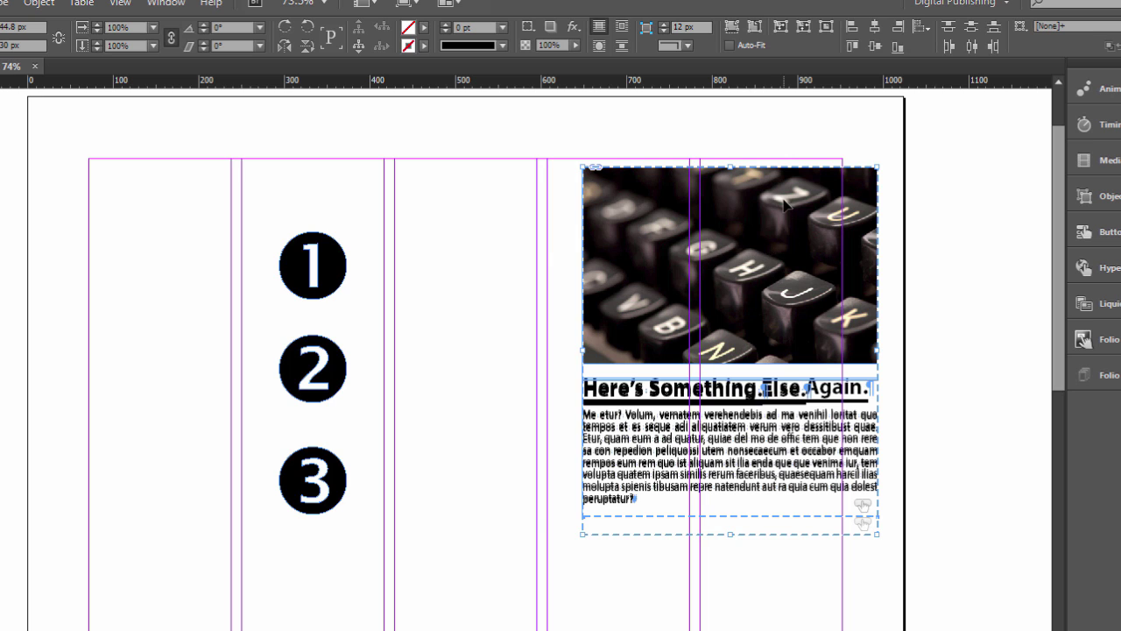
left_click_drag(784, 205, 592, 264)
left_click(960, 147)
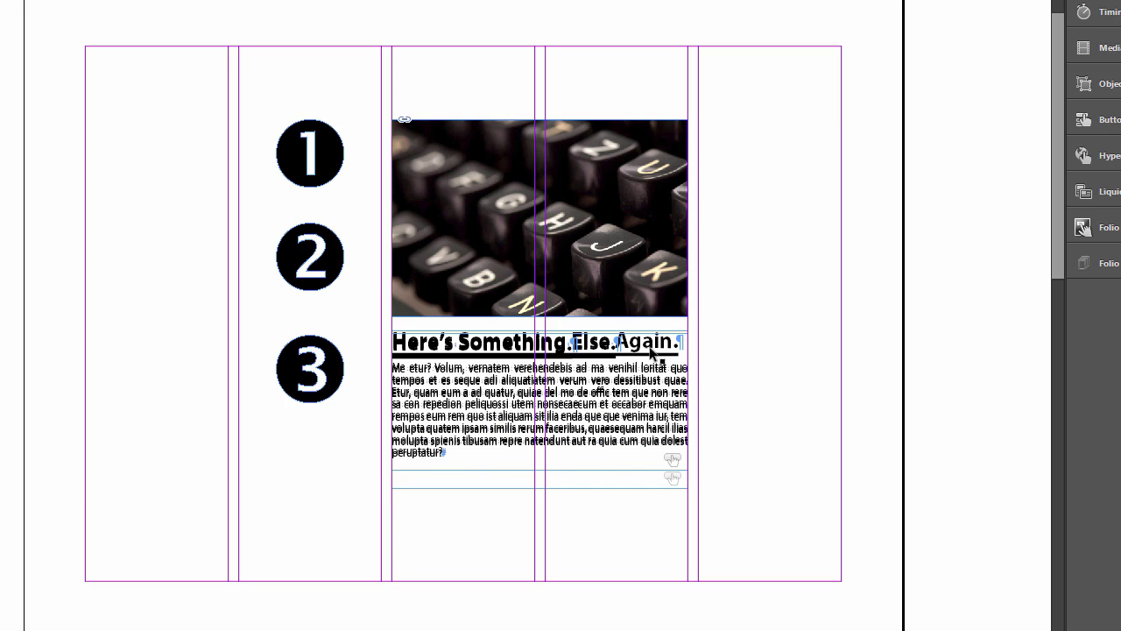
left_click_drag(270, 91, 354, 452)
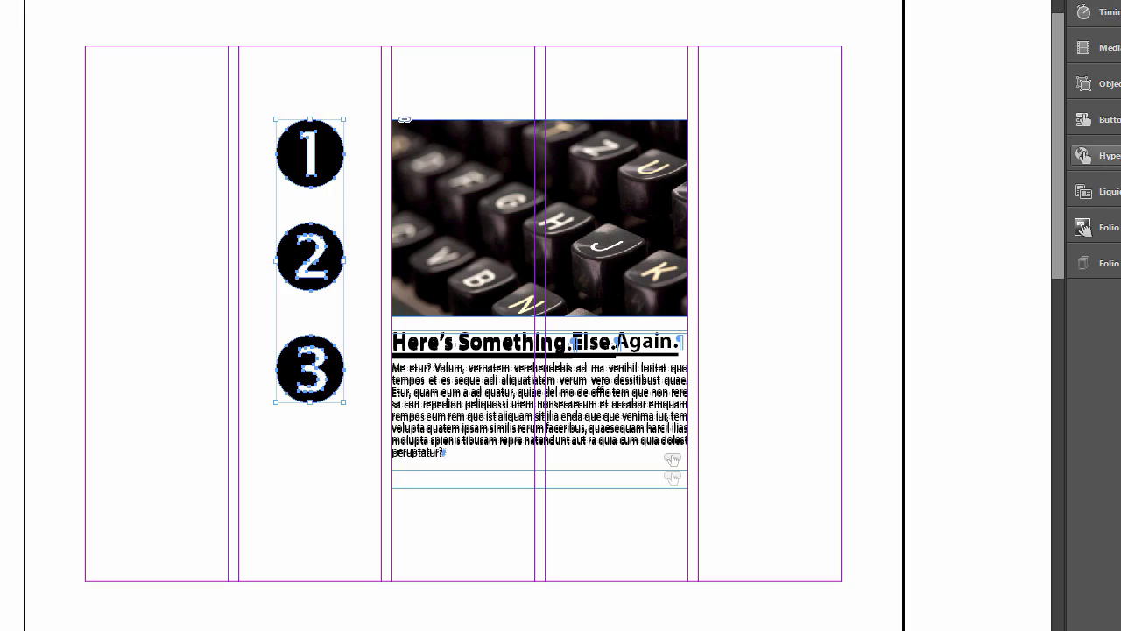
- Convert the three numbered circles into buttons and name circle 1's button '1'
left_click(1095, 119)
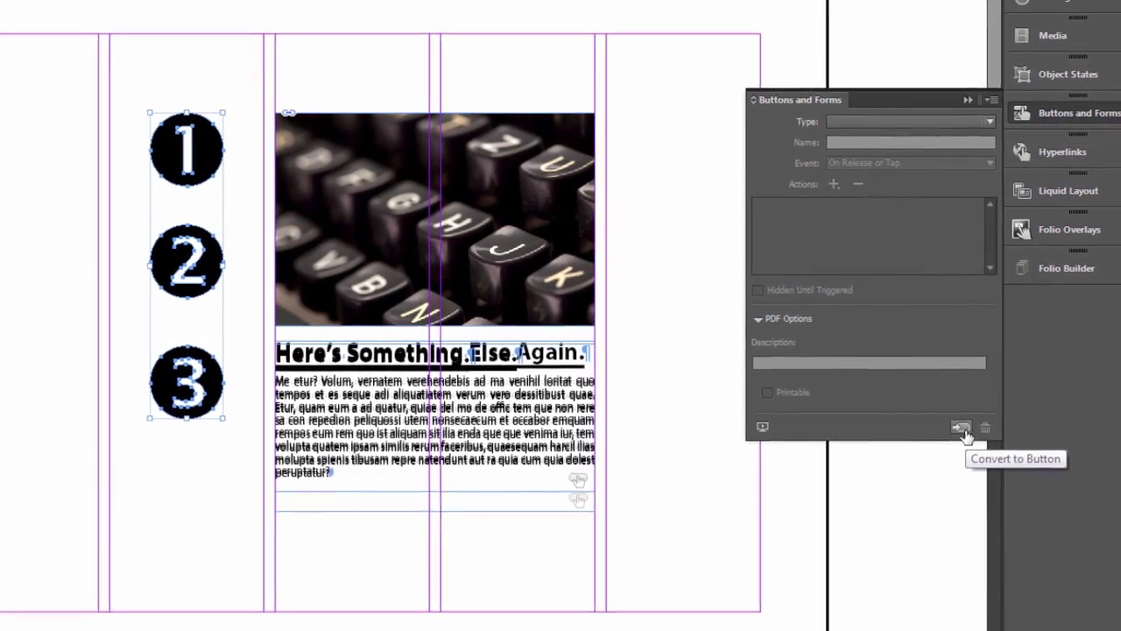
left_click(952, 431)
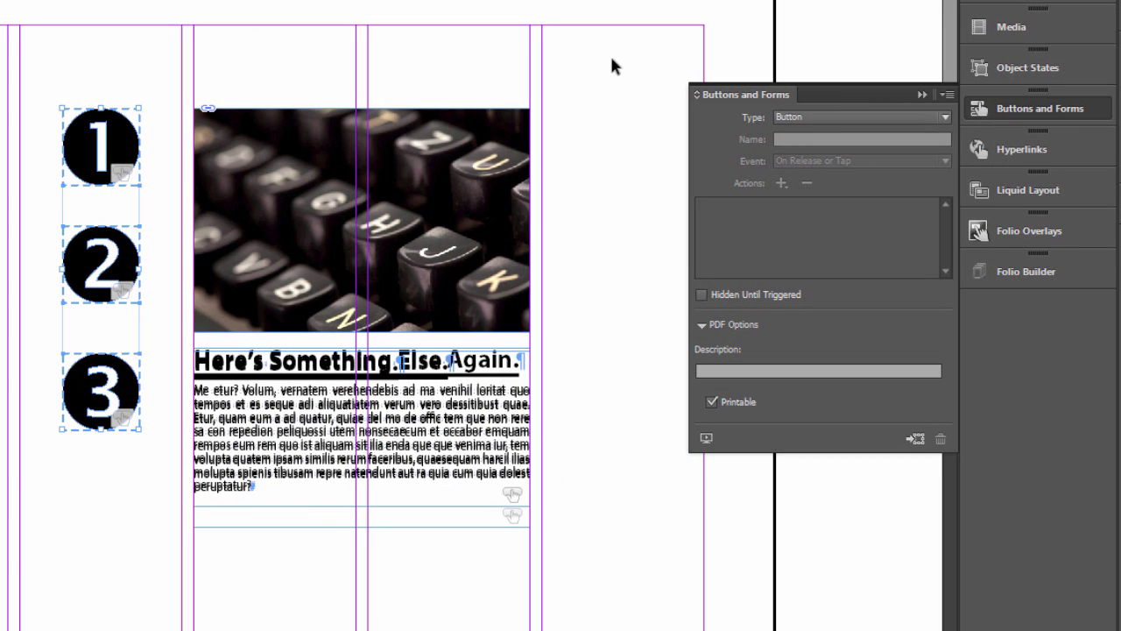
left_click(97, 144)
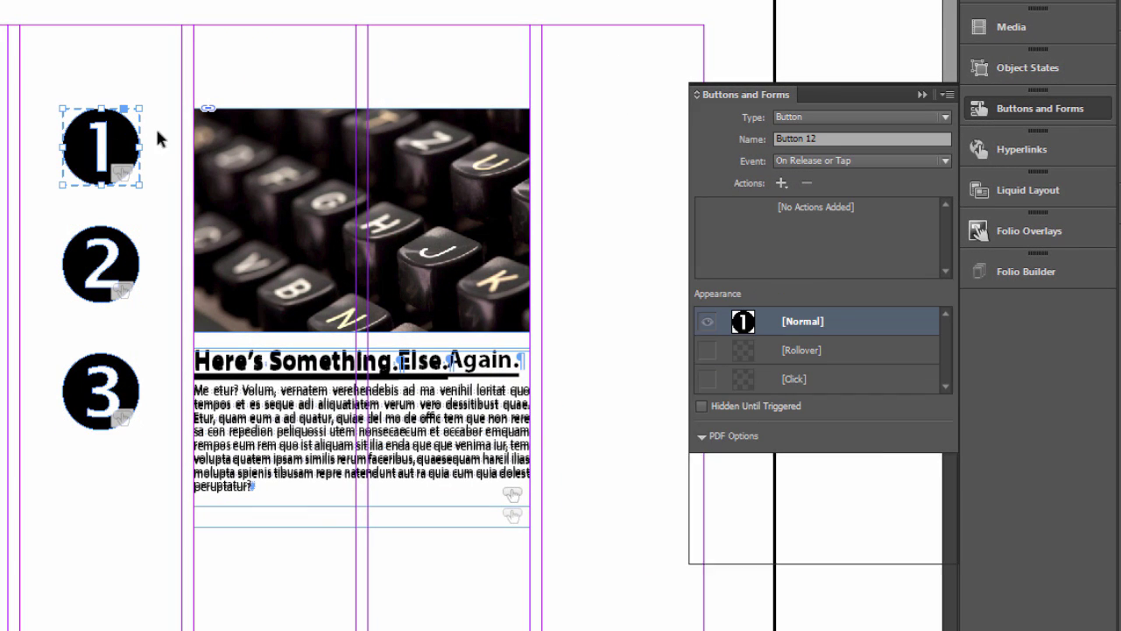
left_click_drag(826, 138, 734, 137)
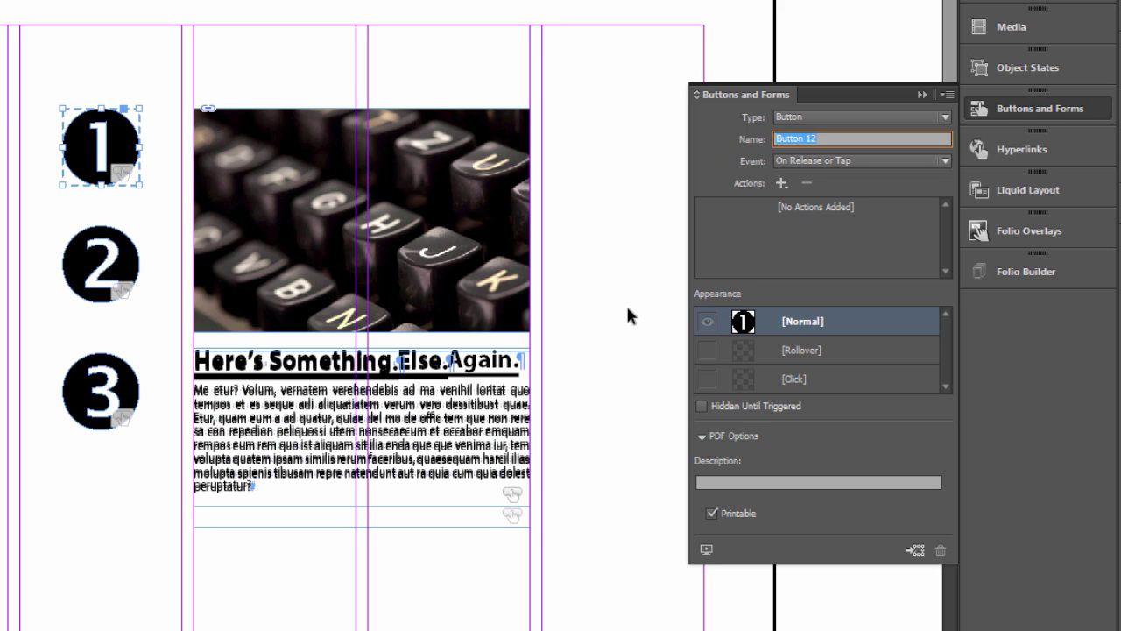
type("1")
- Add a Show/Hide Buttons and Forms action to button 1, listing Something, Something Else, Something Again
left_click(781, 184)
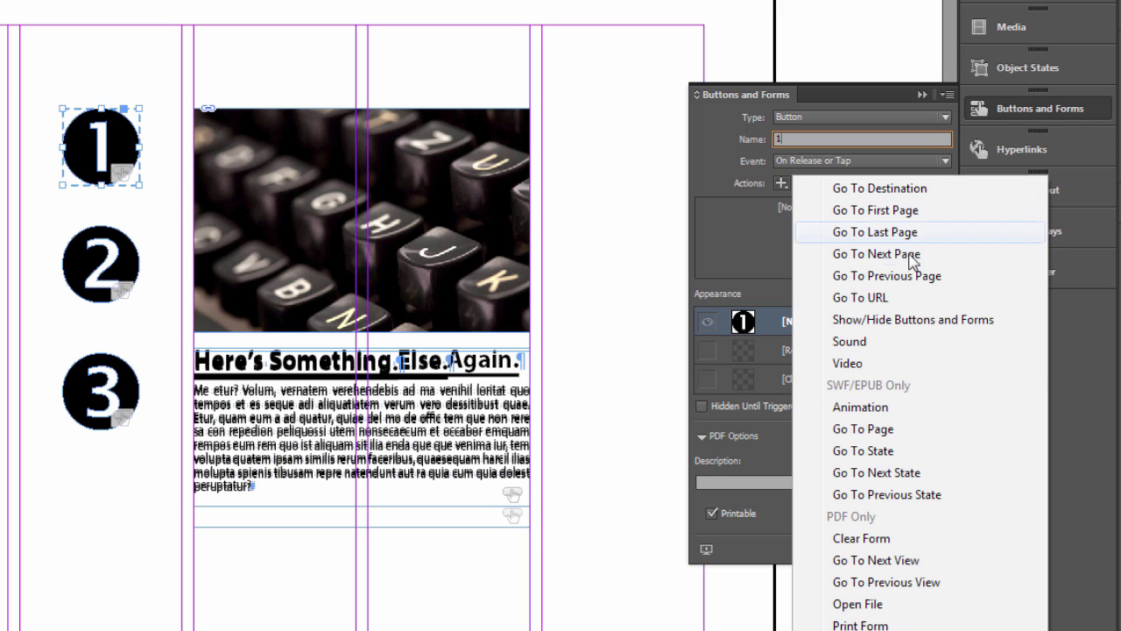
left_click(940, 320)
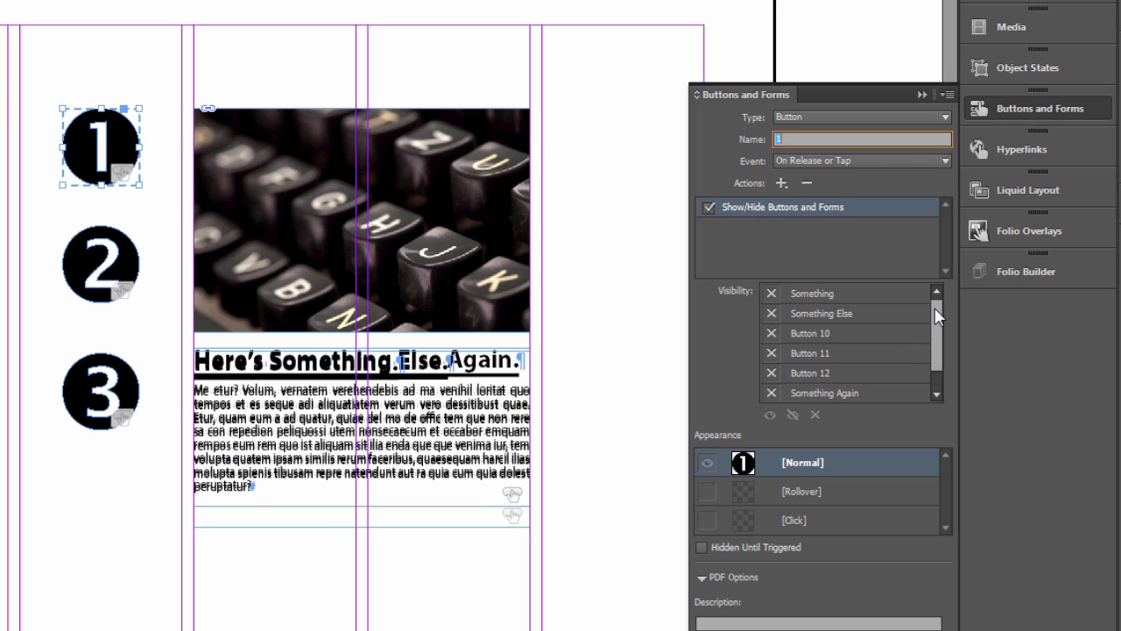
left_click_drag(944, 328, 944, 368)
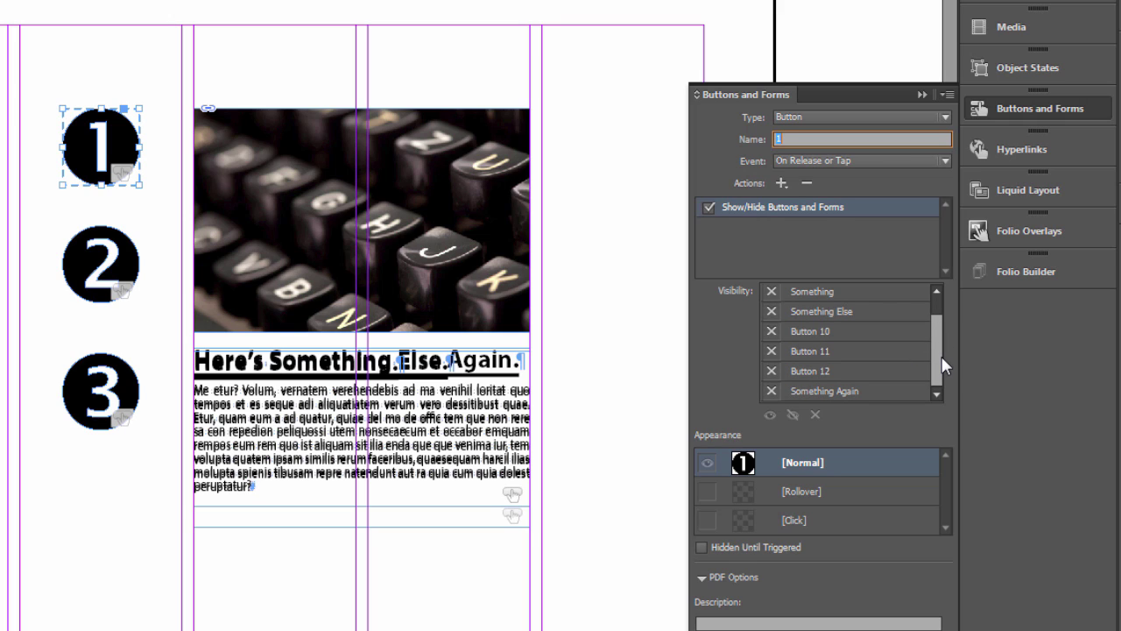
scroll(845, 351, "up", 1)
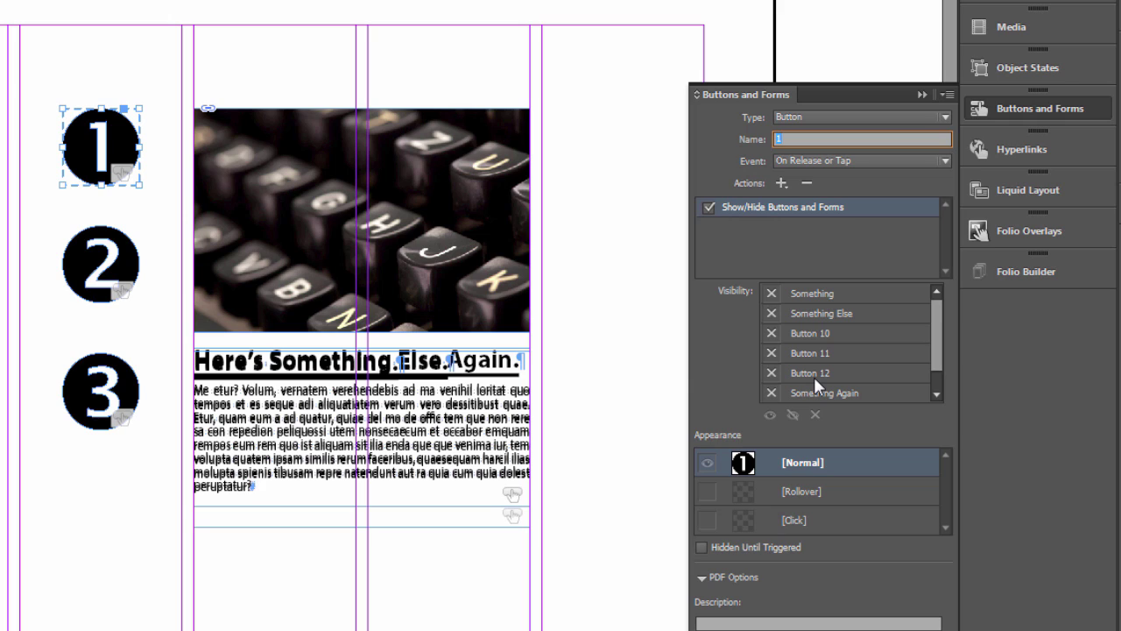
- Rename the circle 2 button to '2'
left_click(634, 231)
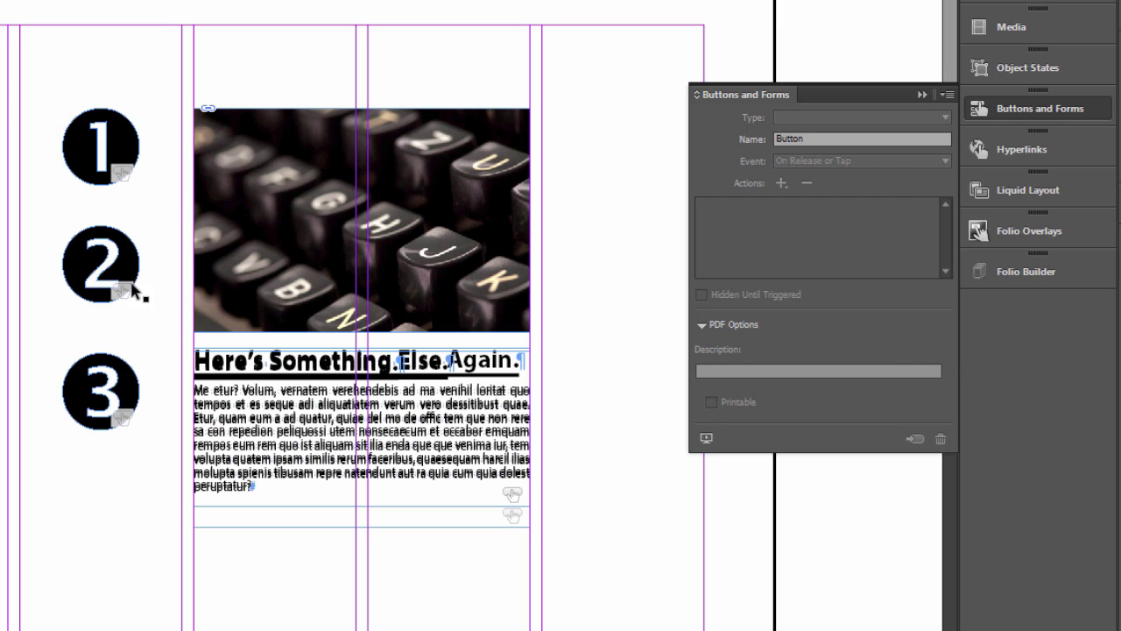
left_click(127, 279)
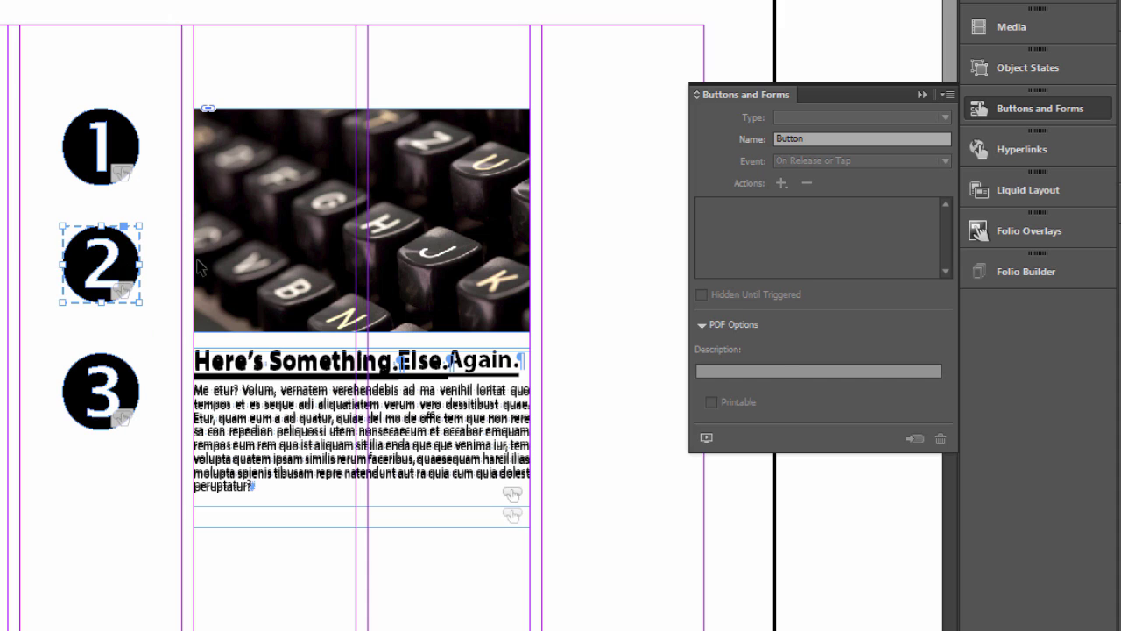
left_click_drag(828, 138, 730, 140)
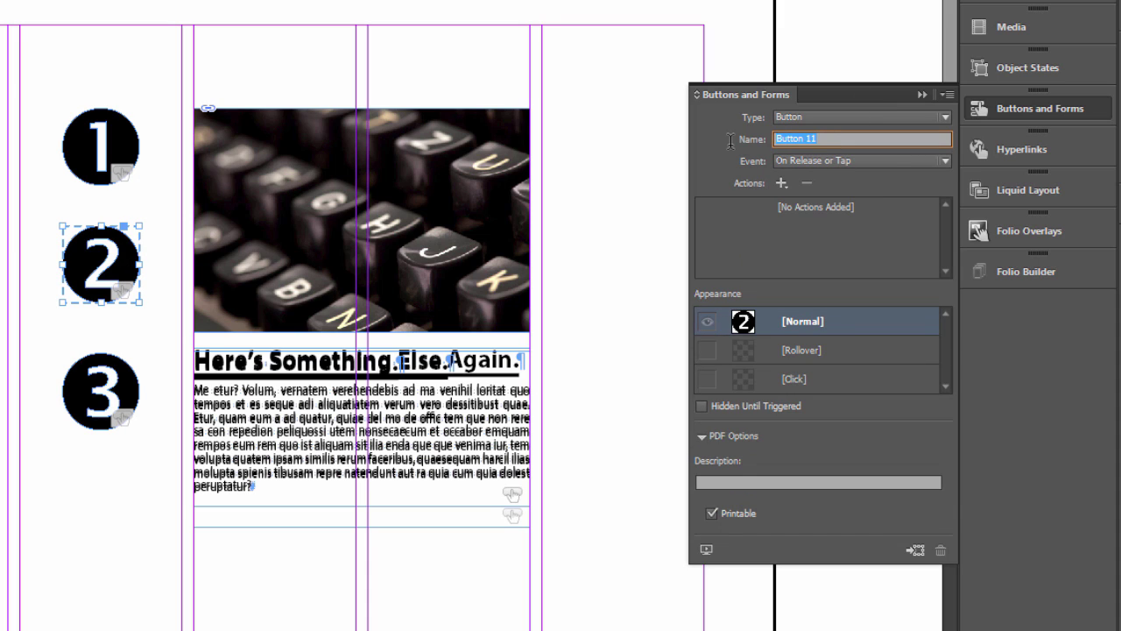
type("2")
left_click(636, 253)
- Rename the circle 3 button to '3'
left_click(113, 385)
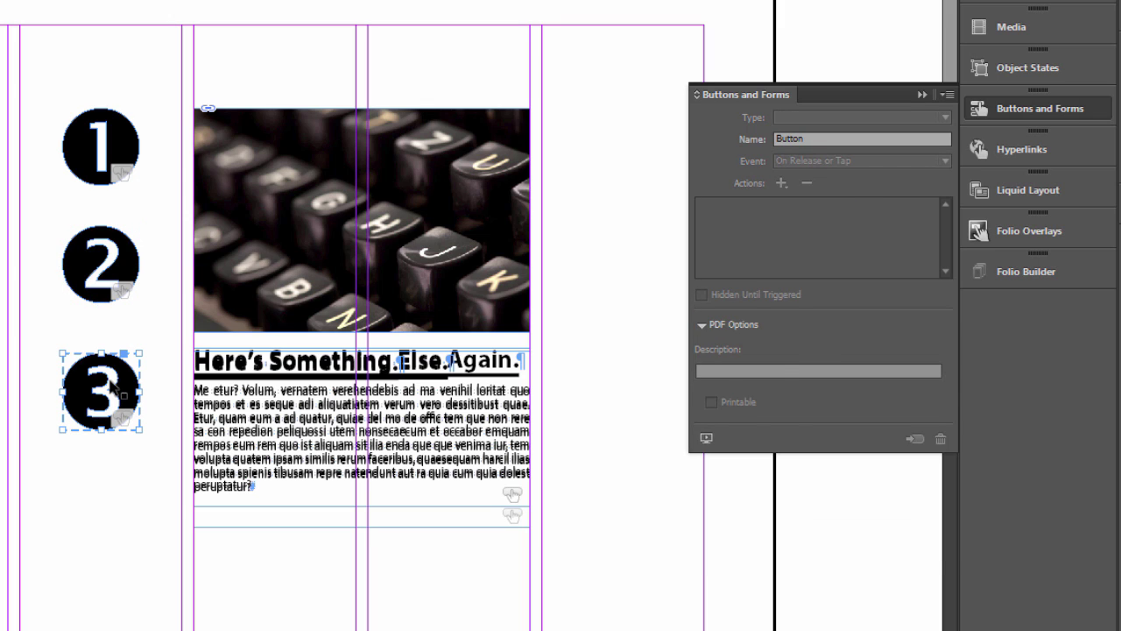
left_click_drag(819, 139, 717, 141)
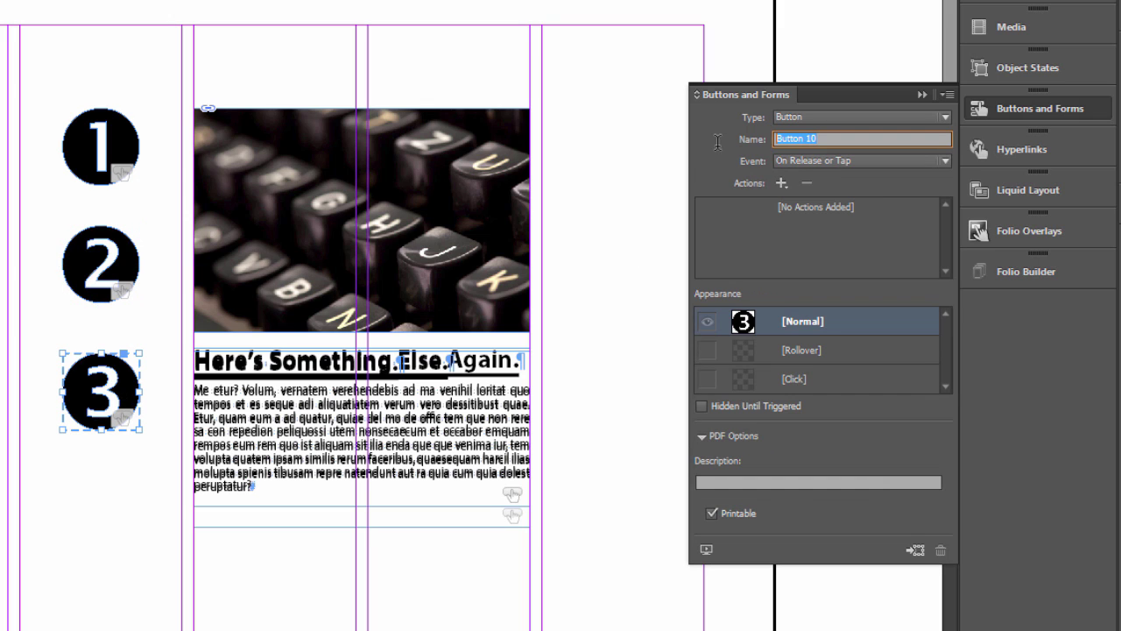
type("3")
left_click(597, 257)
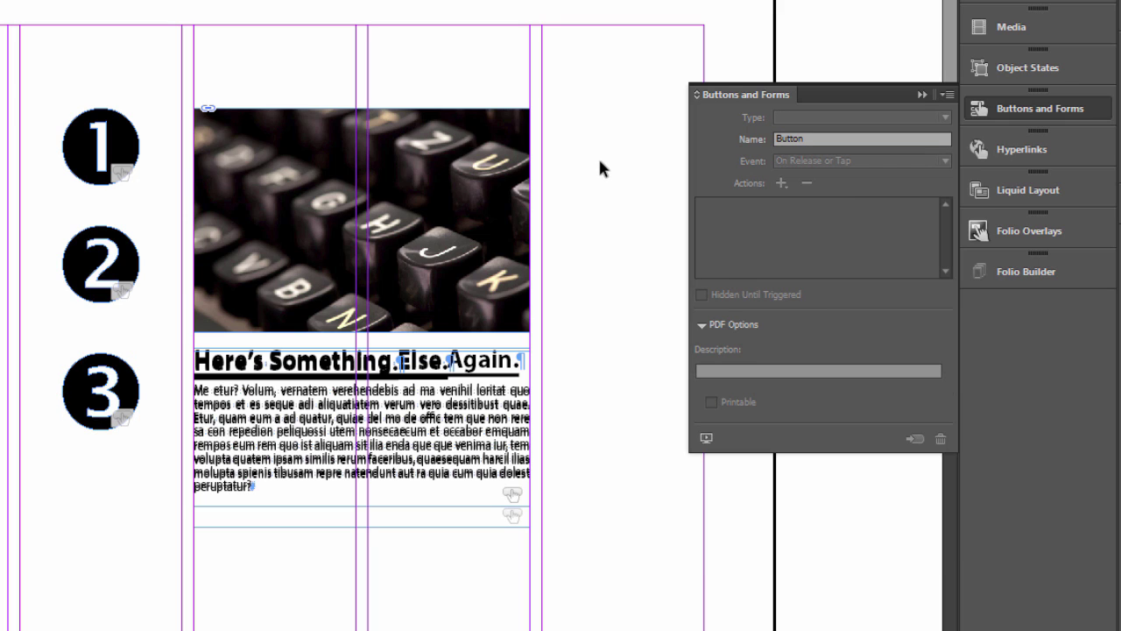
- Set button 1 to show Something and hide Something Else and Something Again
left_click(120, 129)
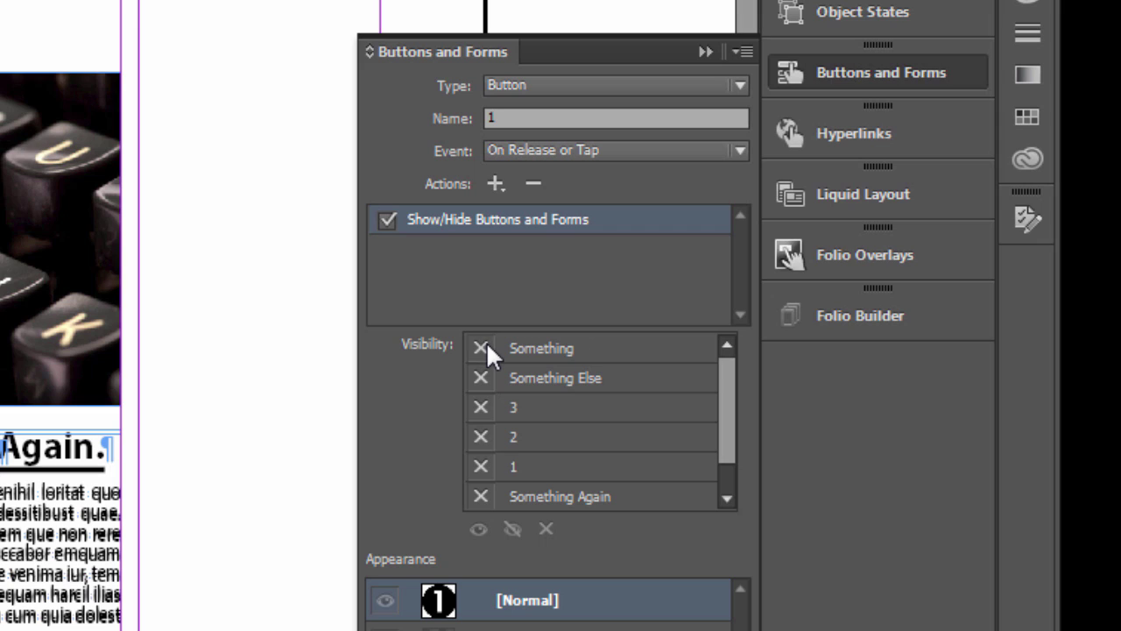
left_click(554, 346)
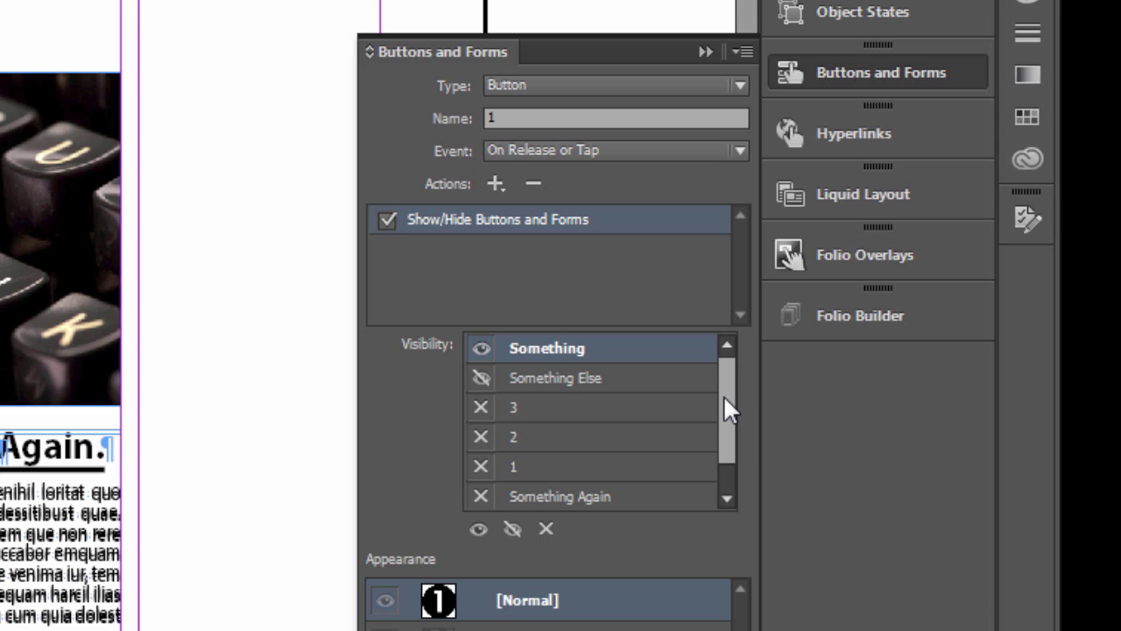
left_click_drag(724, 395, 723, 431)
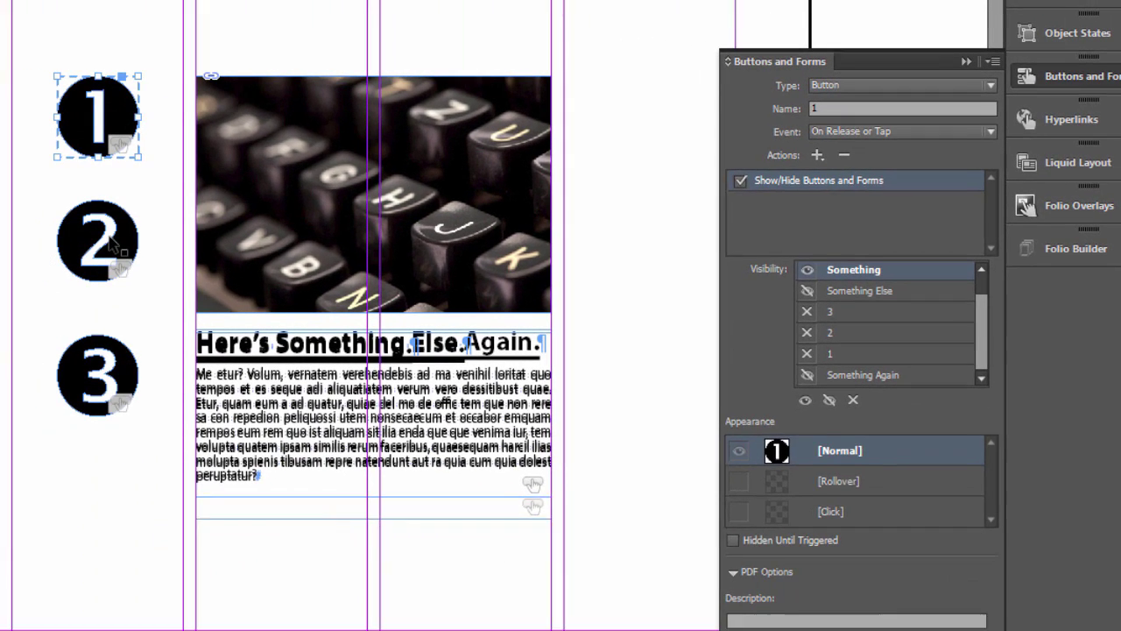
- Give button 2 a Show/Hide Buttons and Forms action showing Something Else, hiding Something and Something Again
key("ctrl+shift+a")
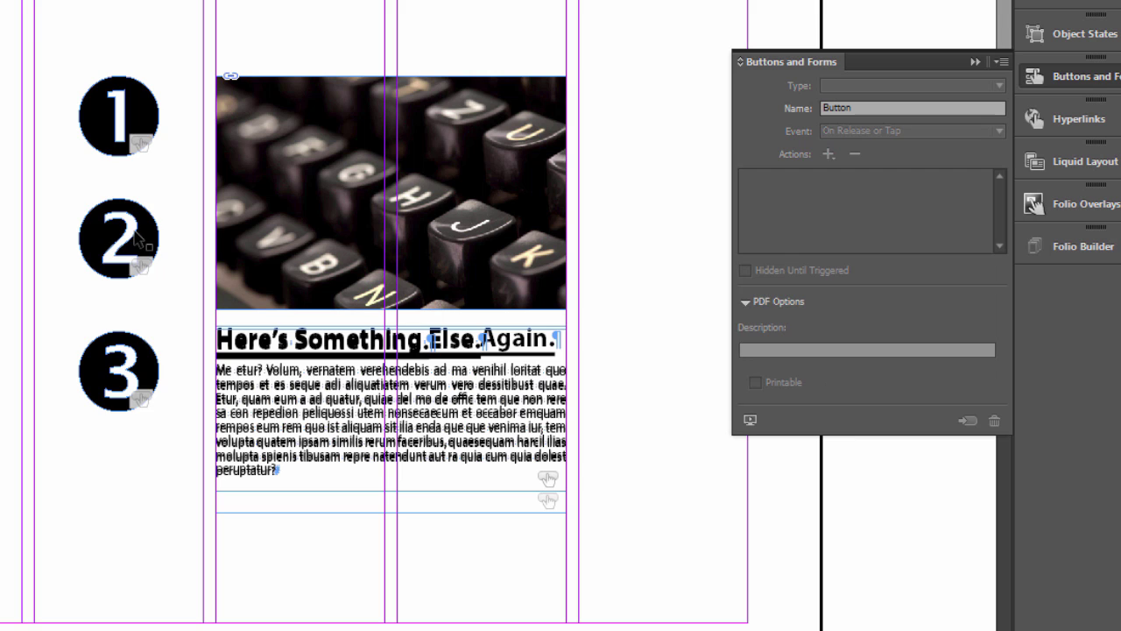
left_click(132, 241)
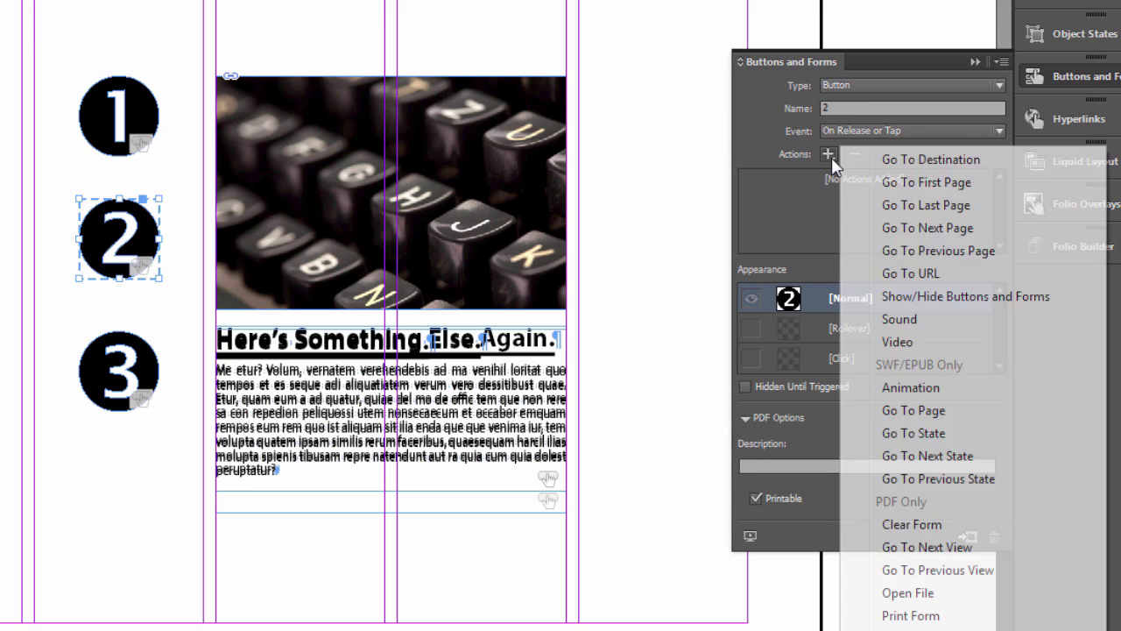
left_click(829, 154)
left_click(981, 297)
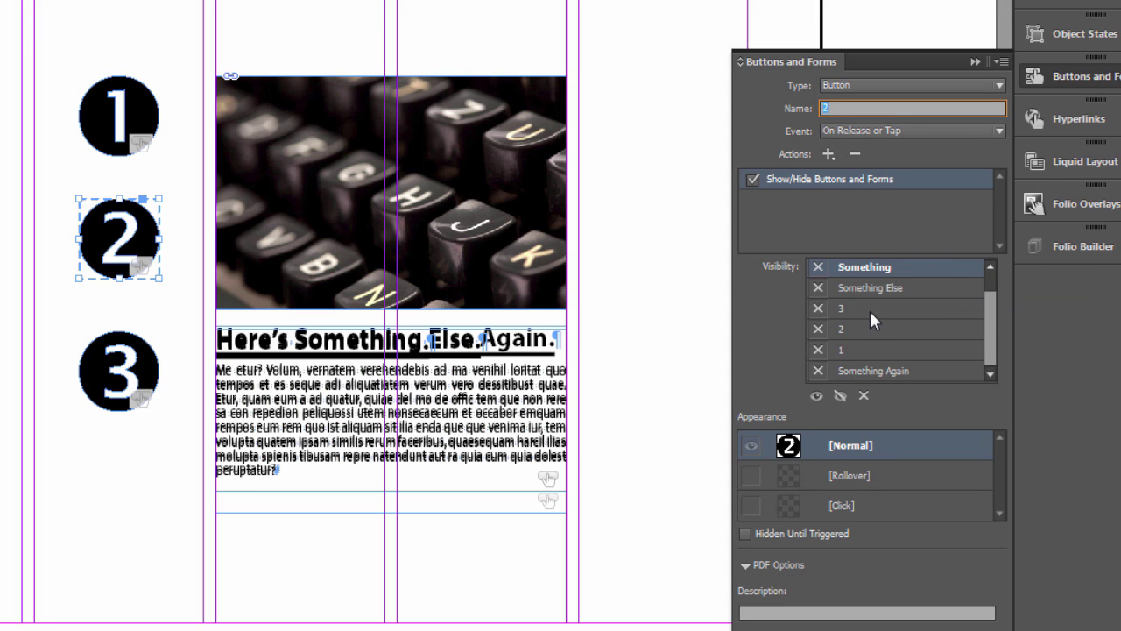
left_click(817, 268)
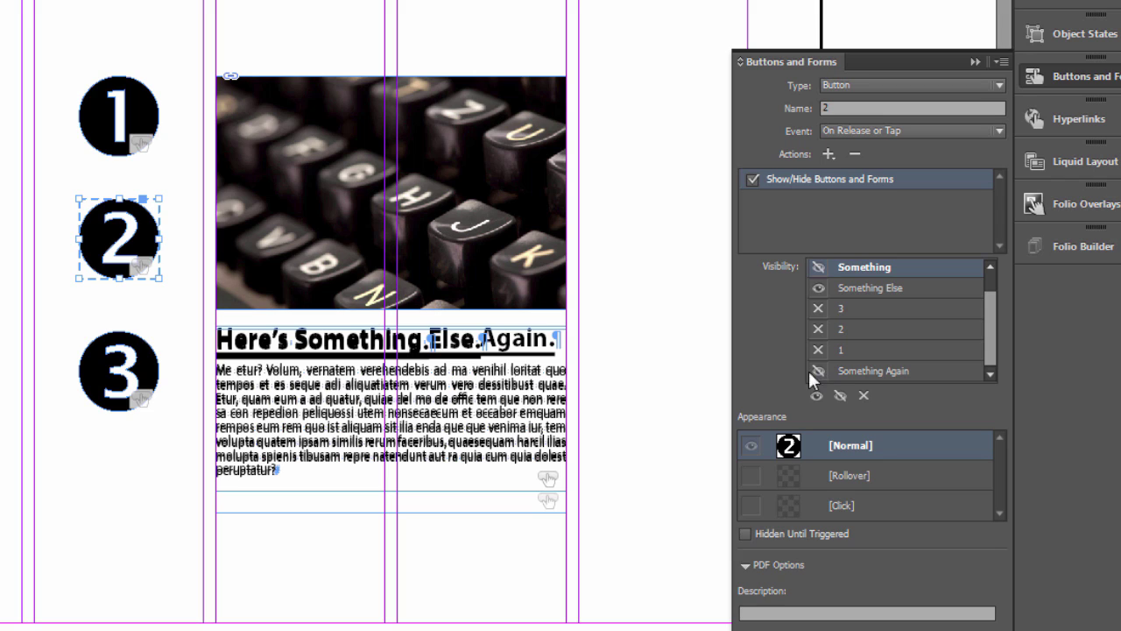
key("ctrl+shift+a")
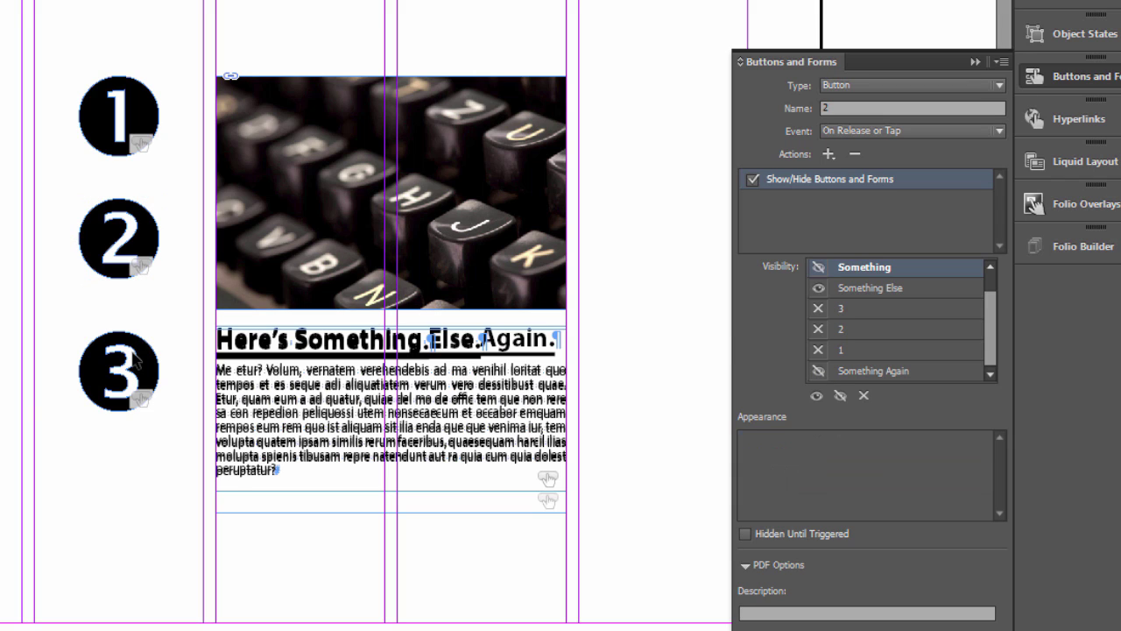
- Give button 3 a Show/Hide action: hide Something and Something Else, show Something Again
left_click(136, 358)
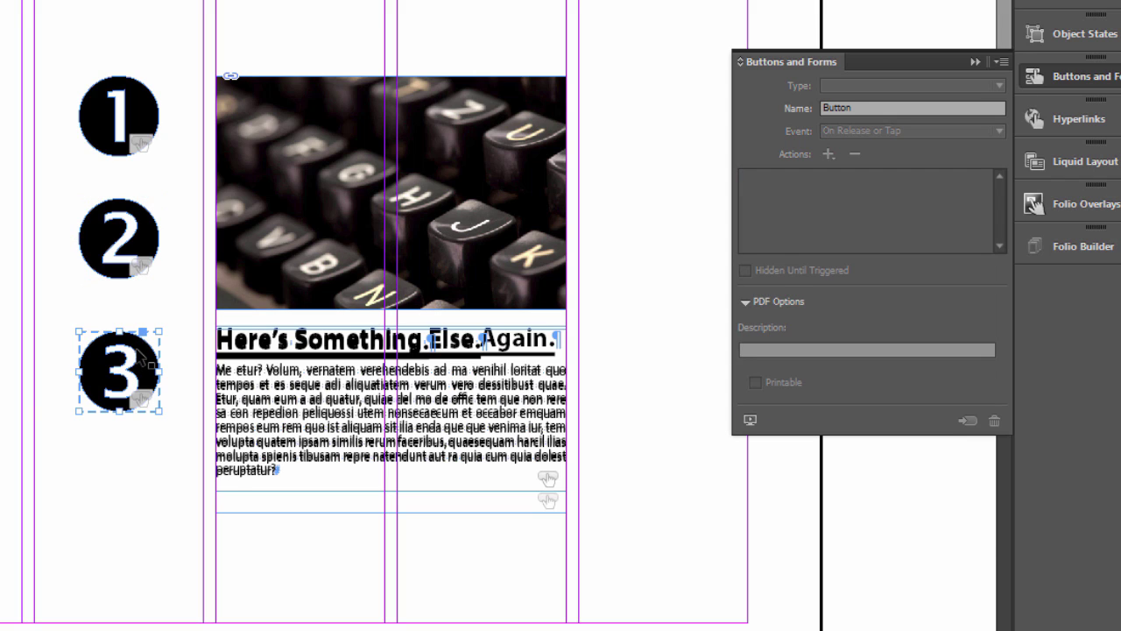
left_click(827, 154)
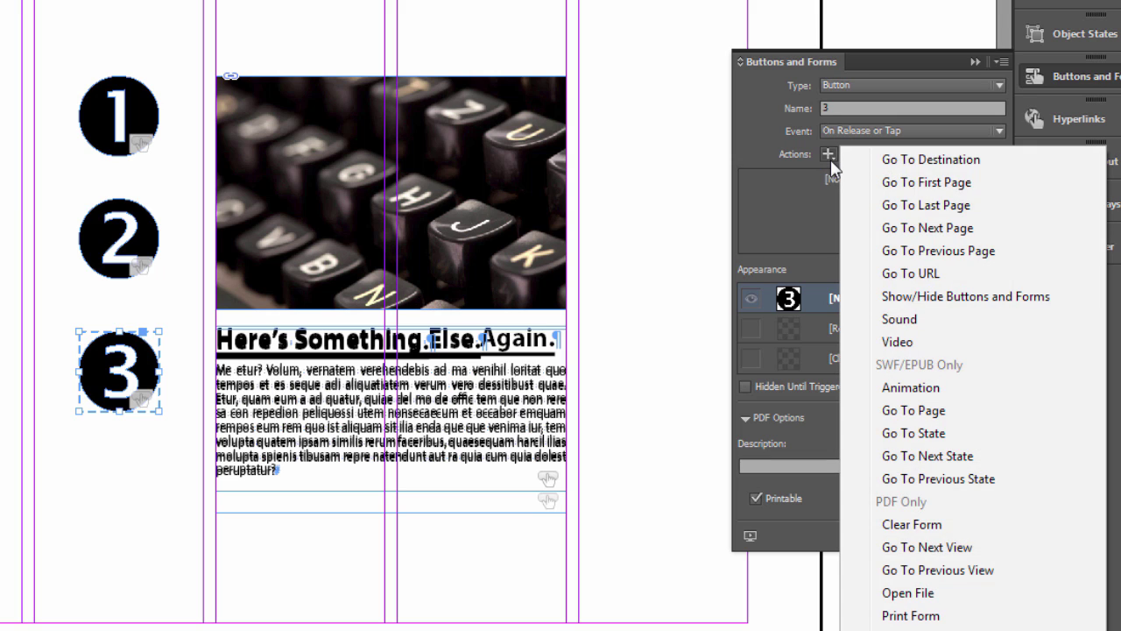
left_click(985, 298)
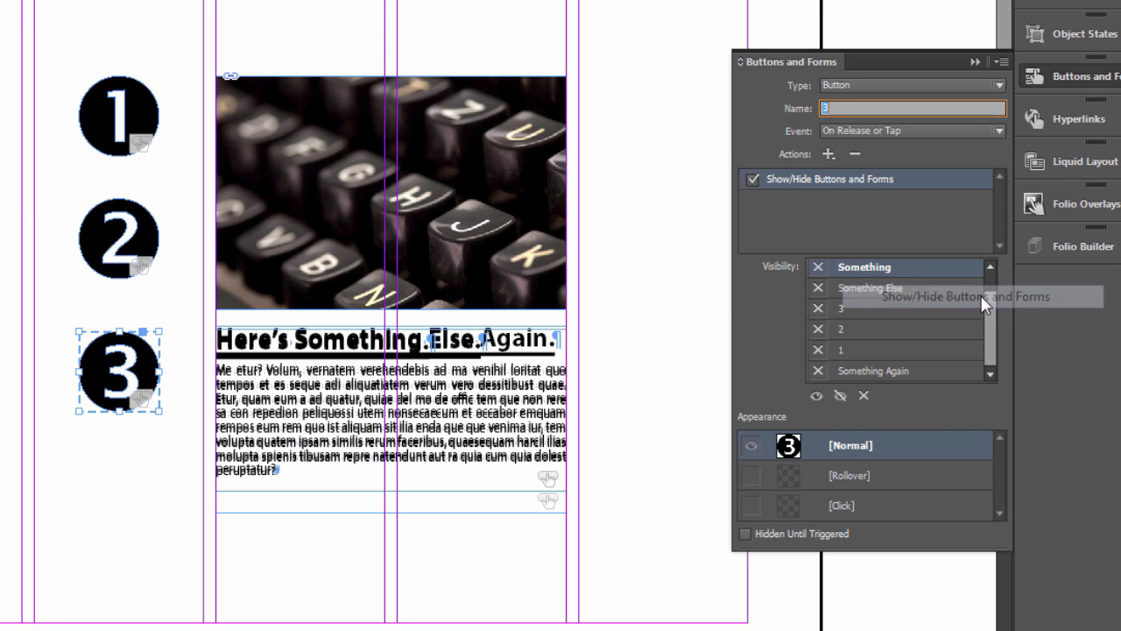
left_click(818, 267)
left_click(818, 267)
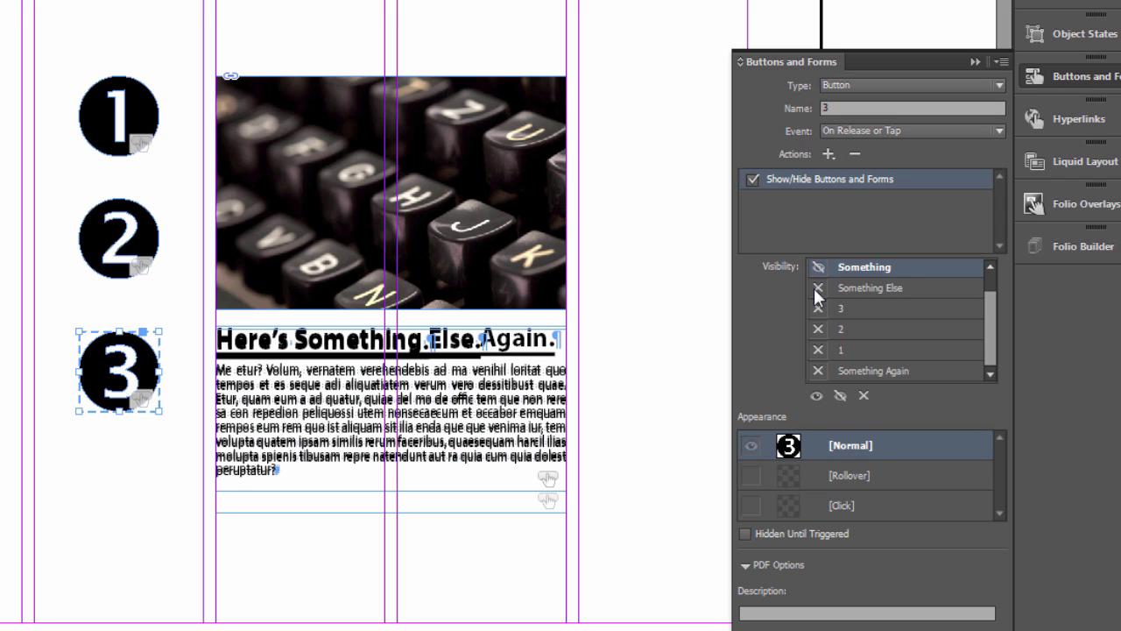
left_click(816, 288)
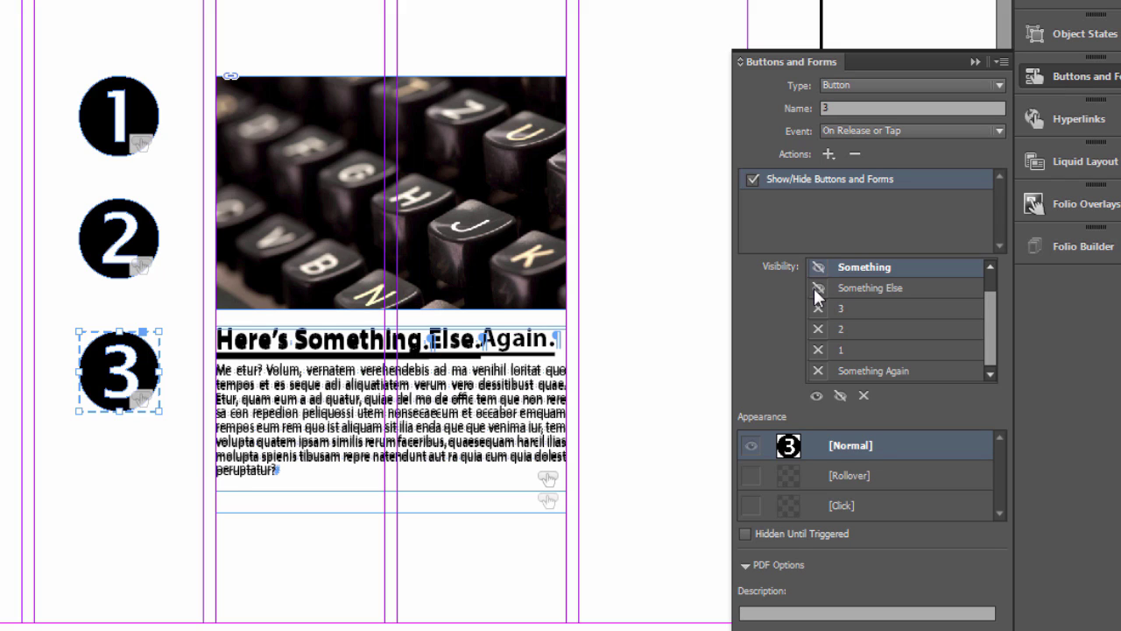
left_click(818, 370)
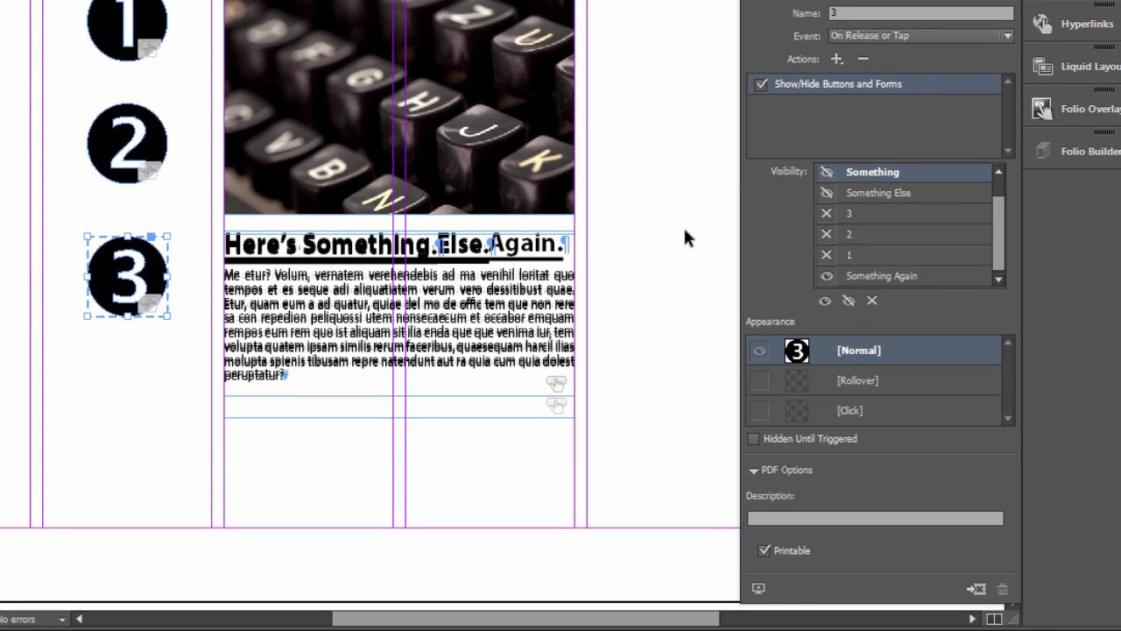
- Preview the spread, test buttons 1, 2 and 3 switching the articles, then close the preview
left_click(758, 589)
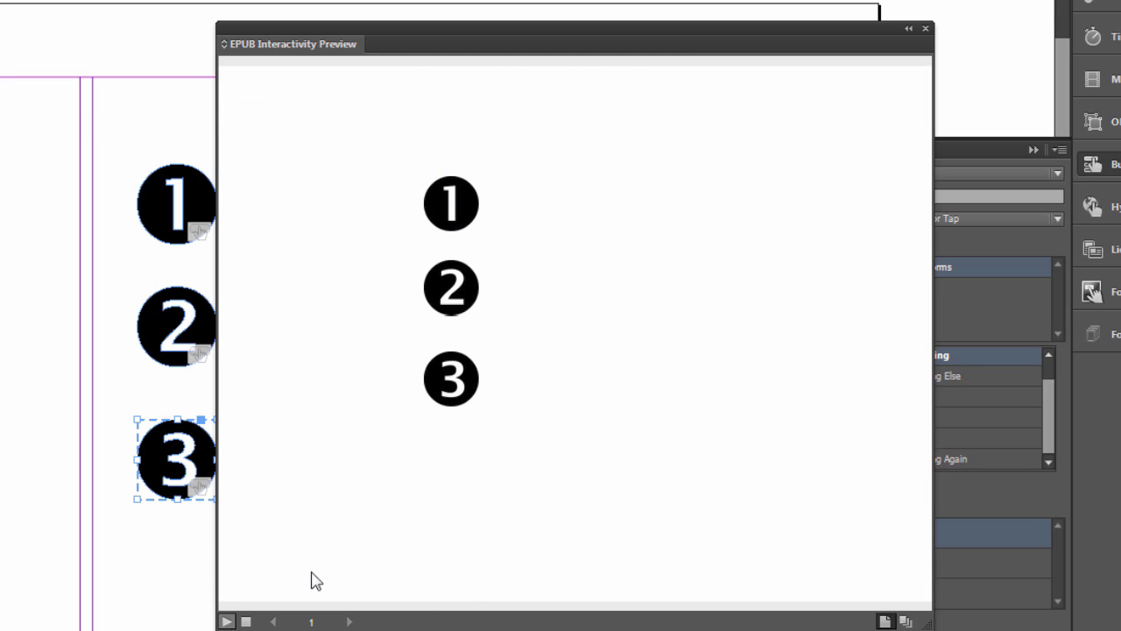
left_click(451, 204)
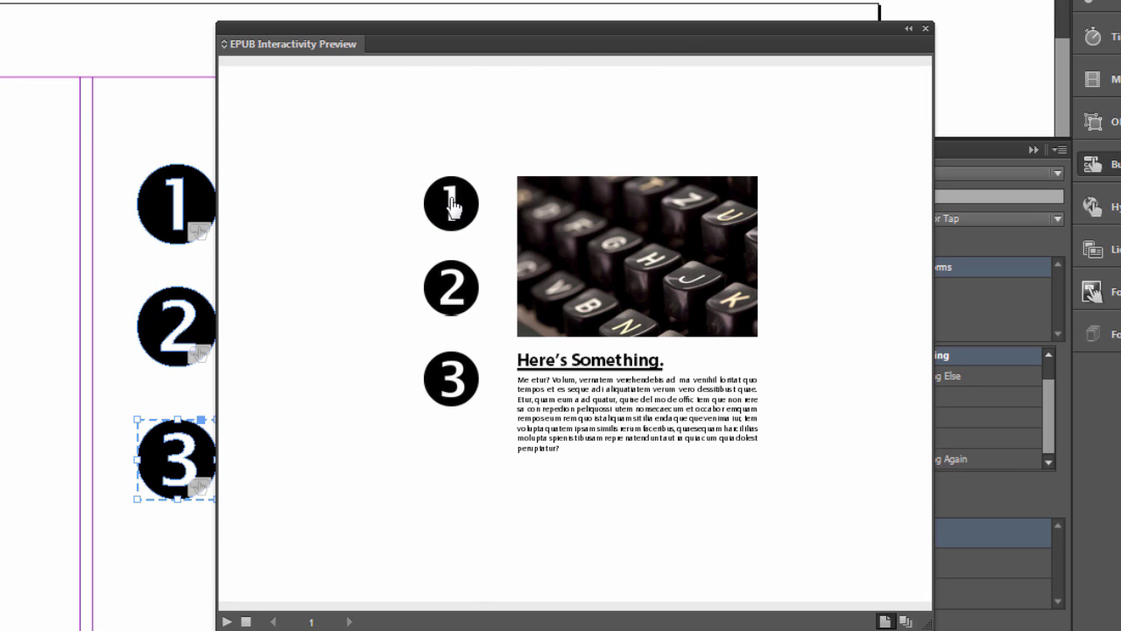
left_click(452, 292)
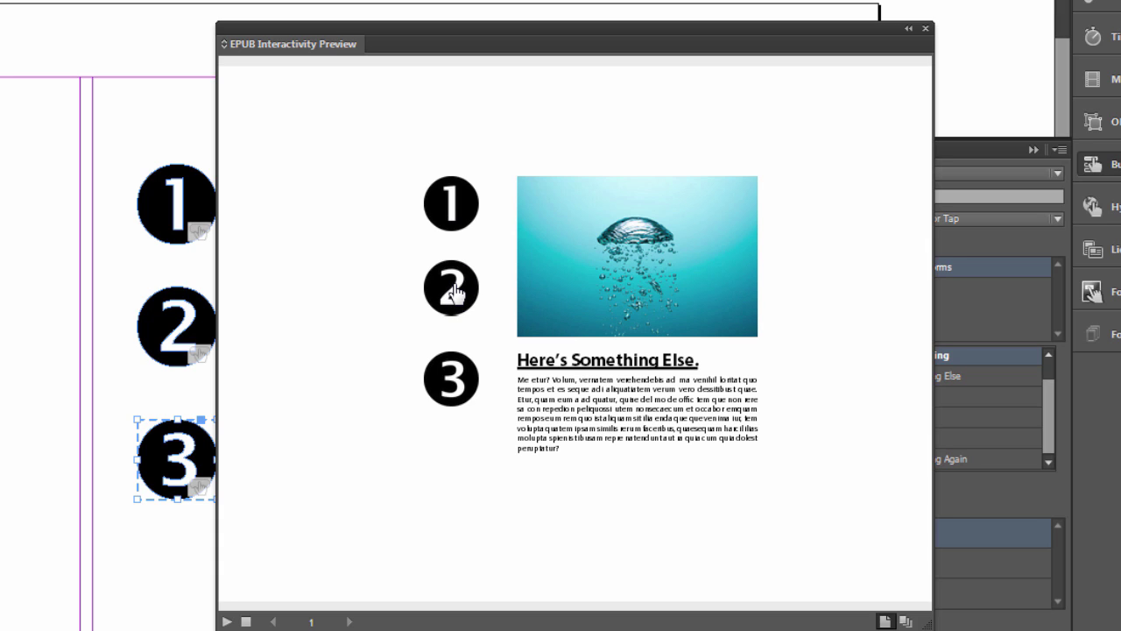
left_click(456, 390)
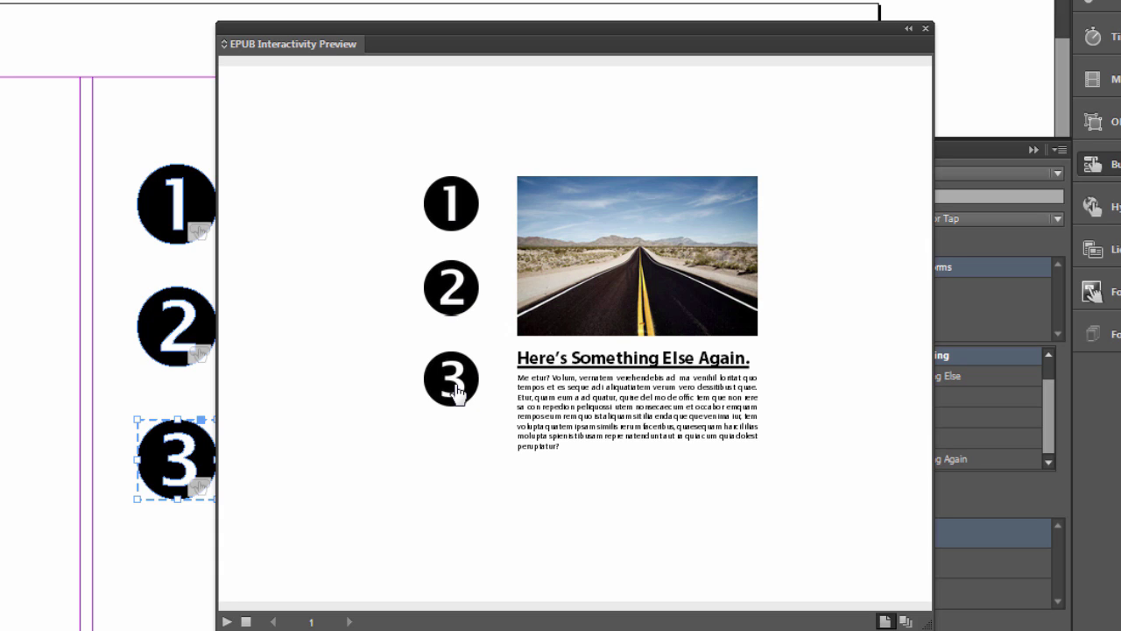
left_click(455, 289)
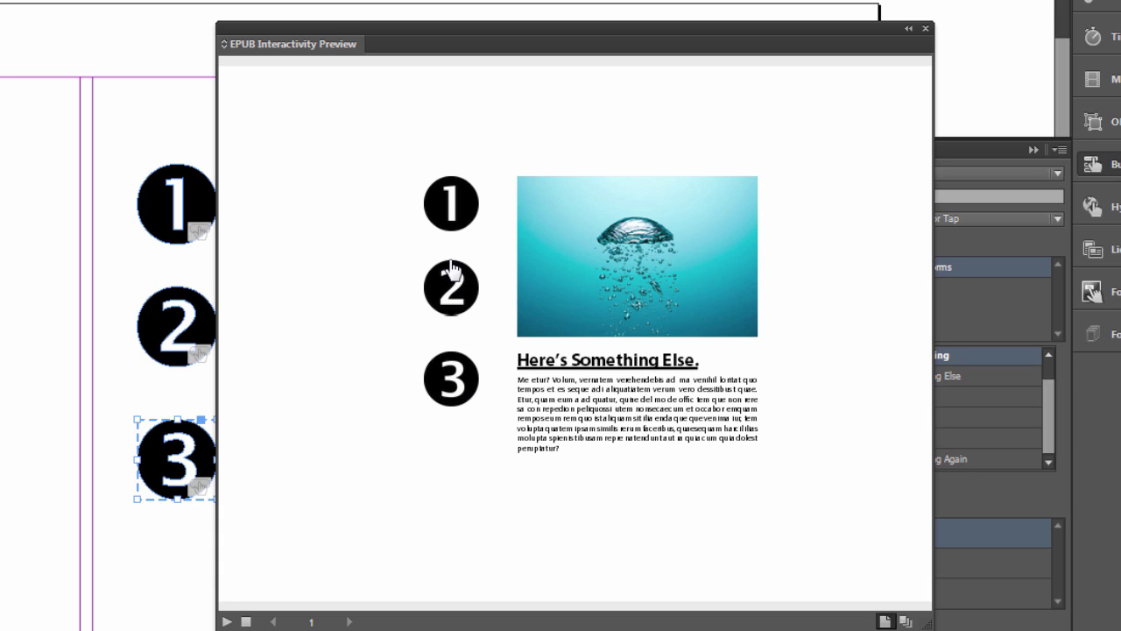
left_click(451, 205)
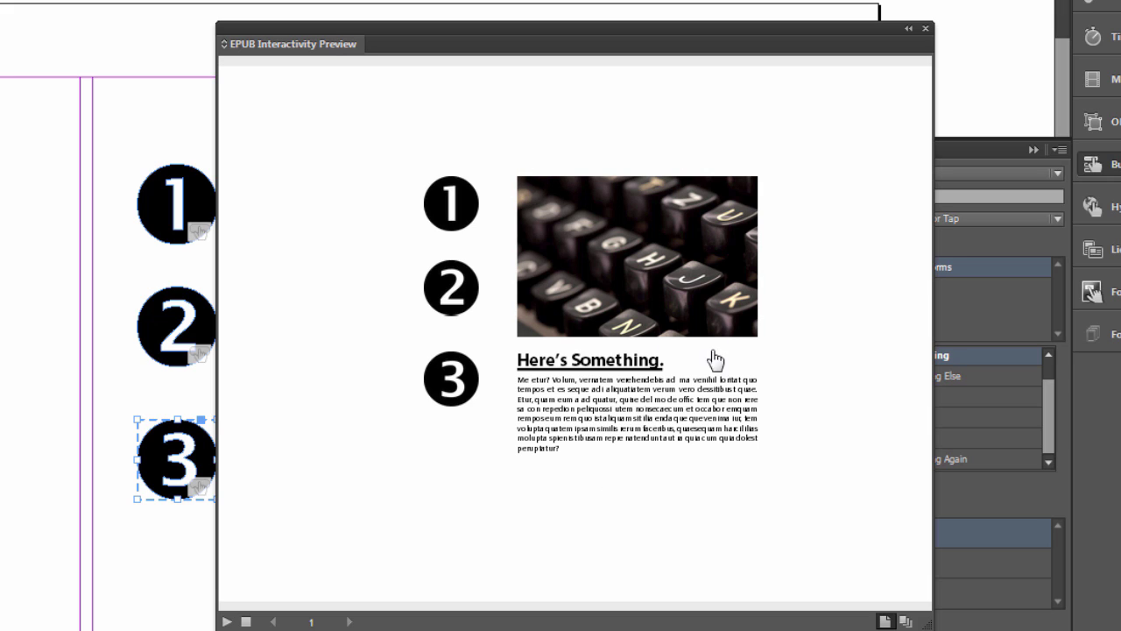
left_click(925, 29)
left_click(756, 86)
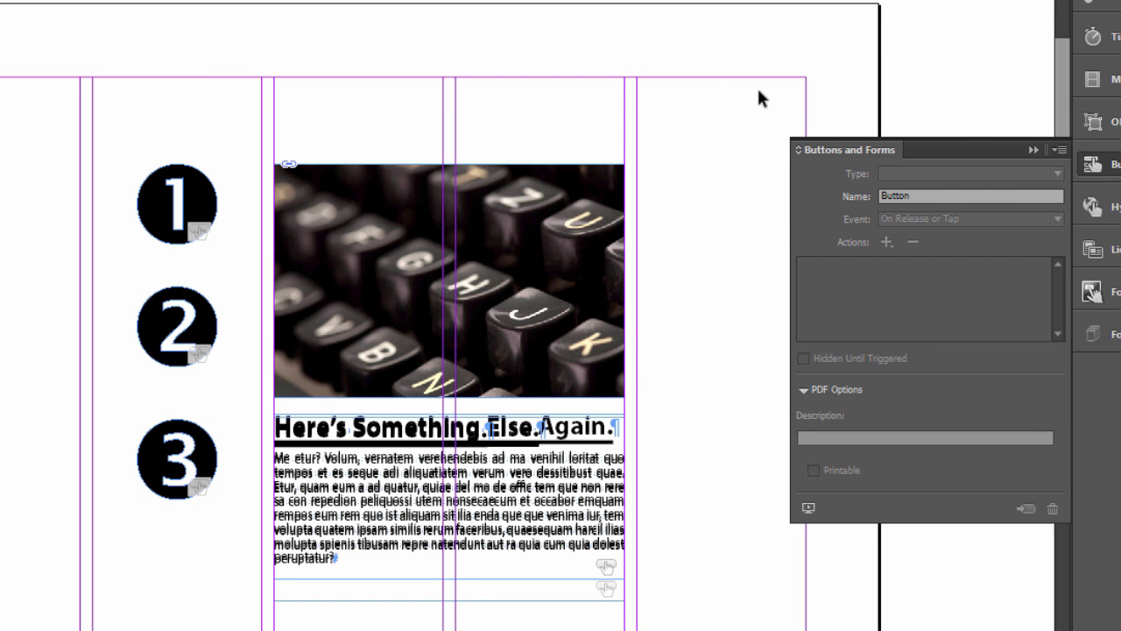
left_click(528, 211)
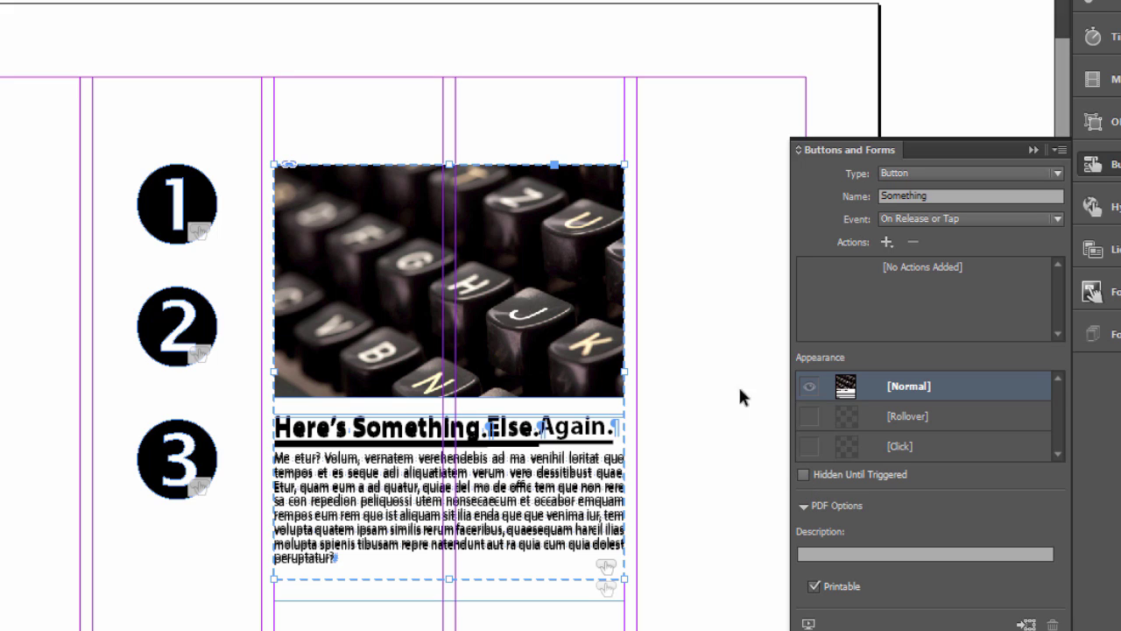
left_click(810, 623)
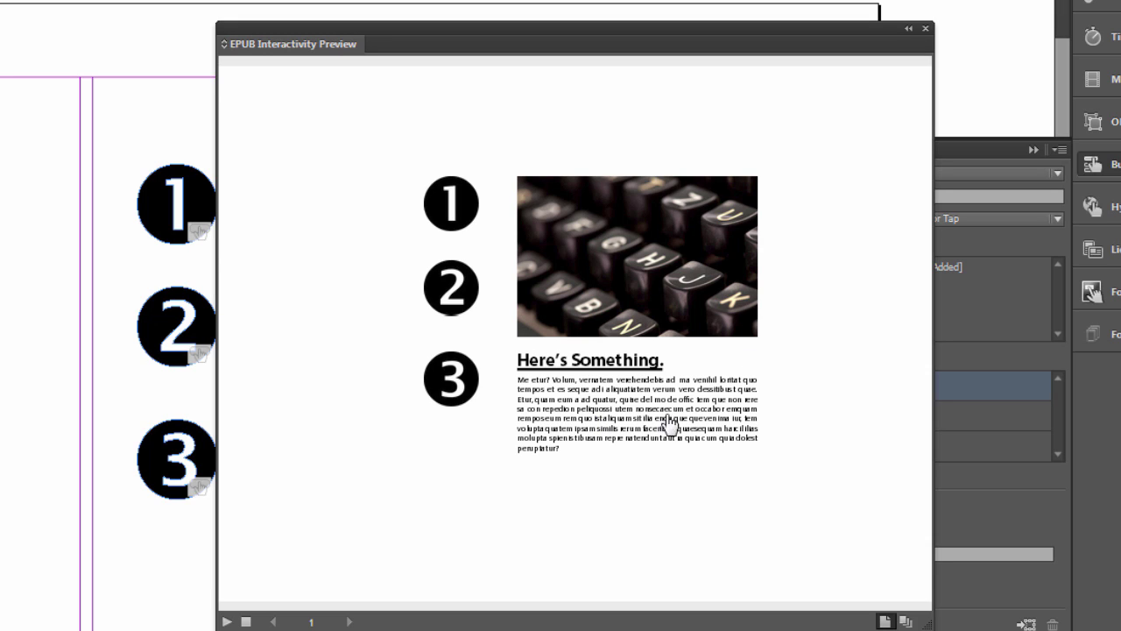
left_click(453, 298)
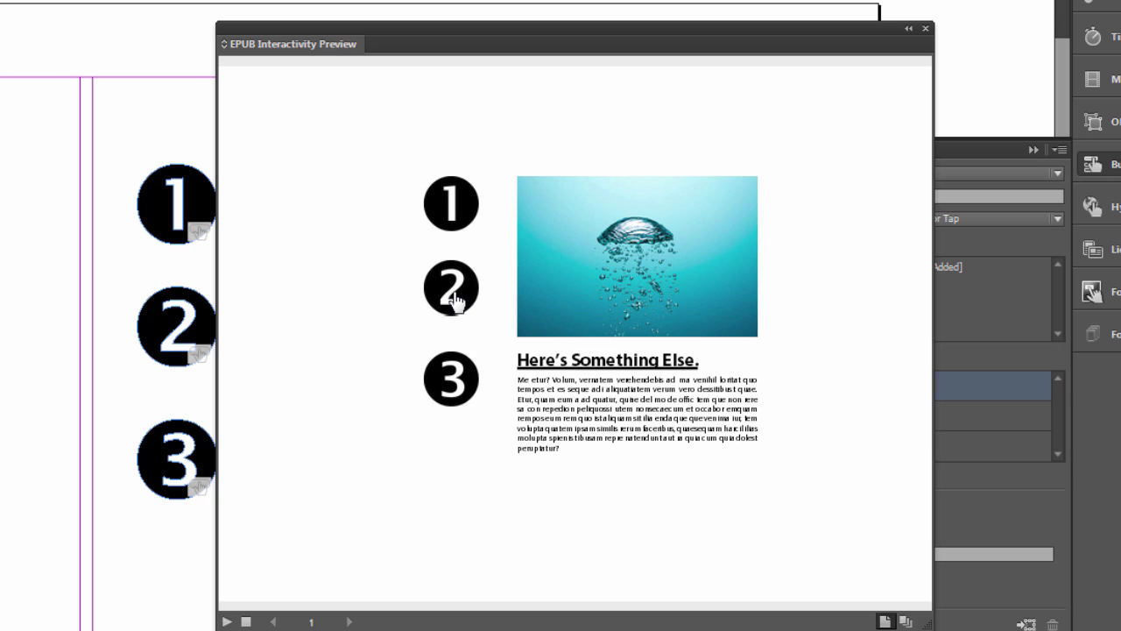
left_click(455, 393)
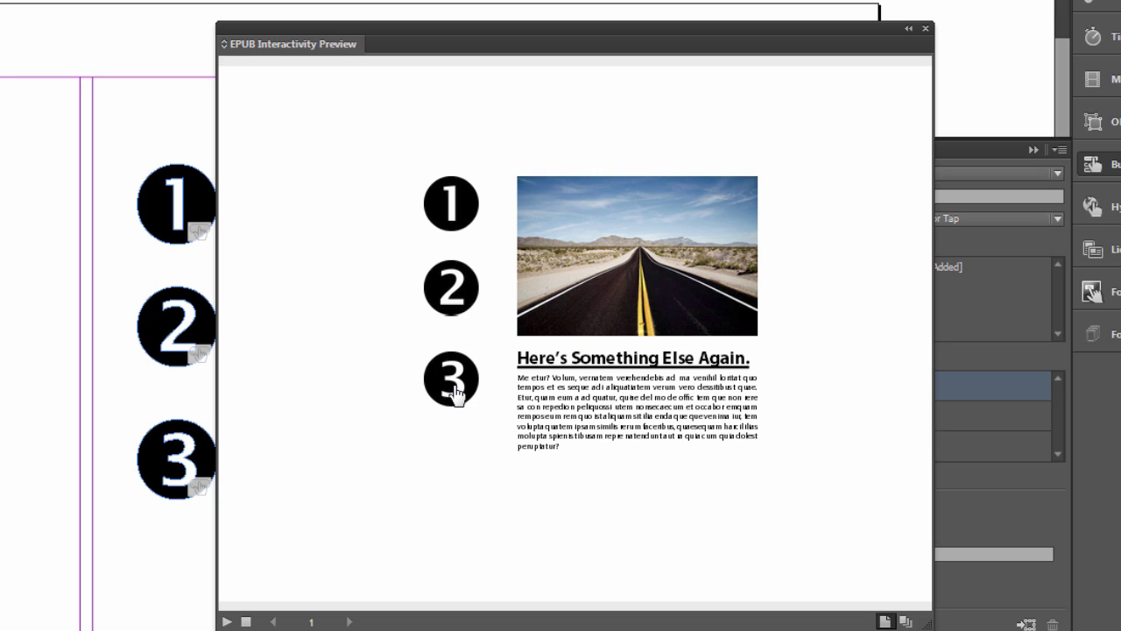
left_click(453, 210)
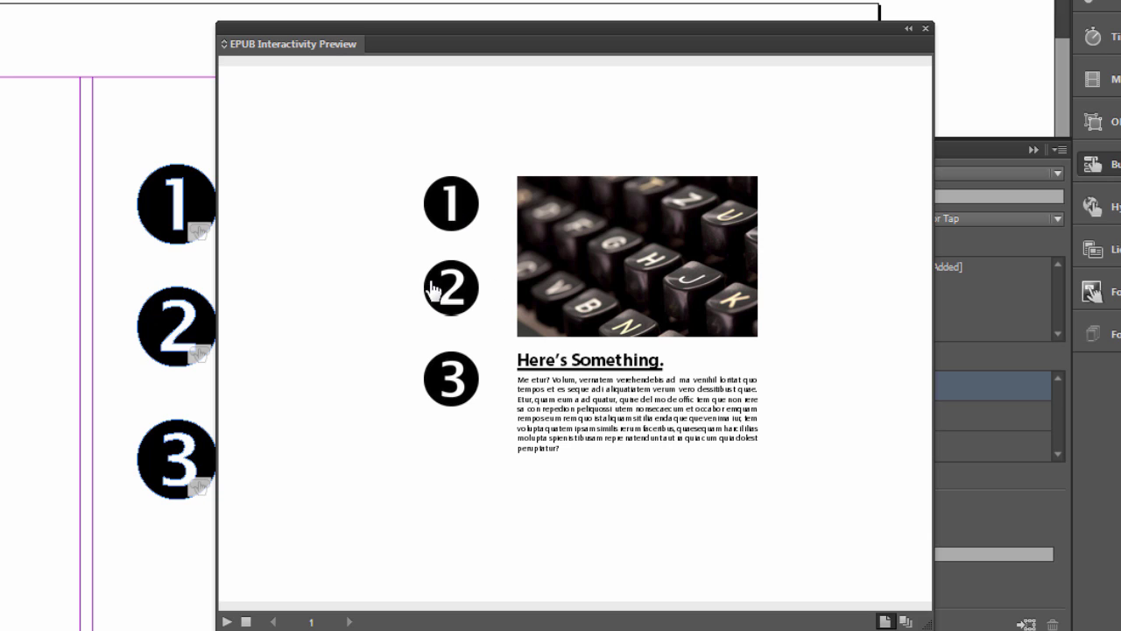
left_click(455, 299)
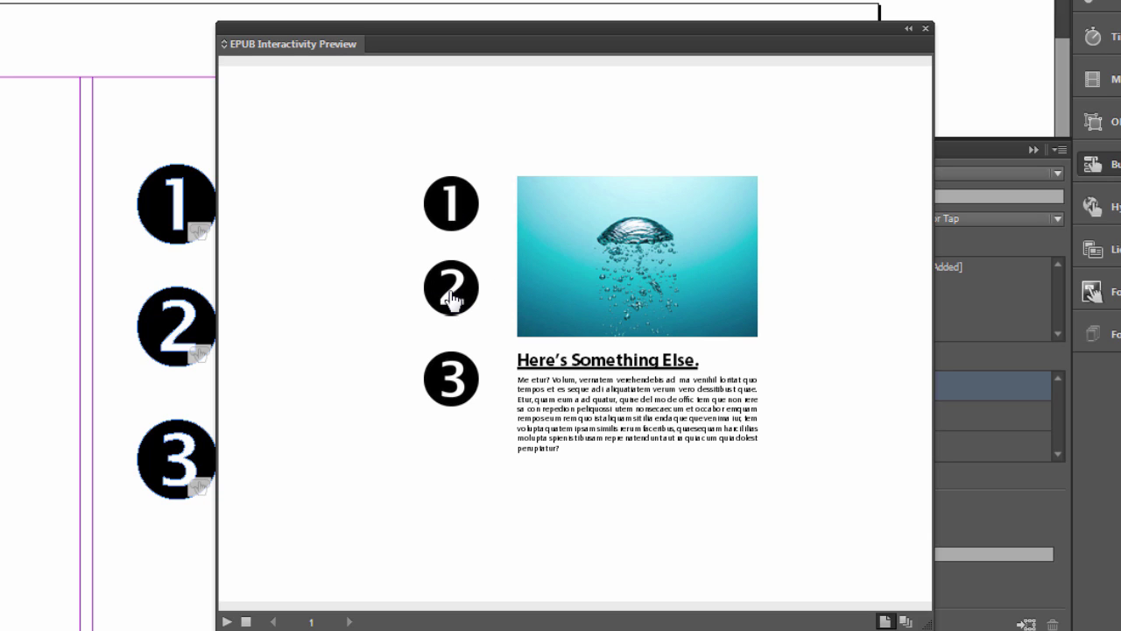
left_click(457, 385)
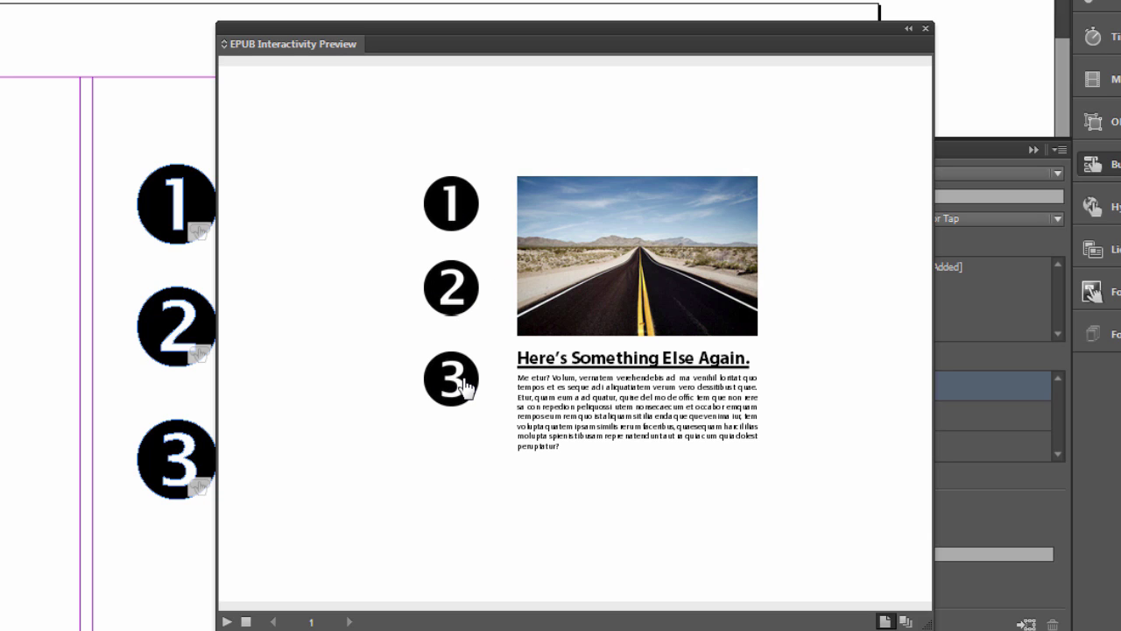
left_click(442, 229)
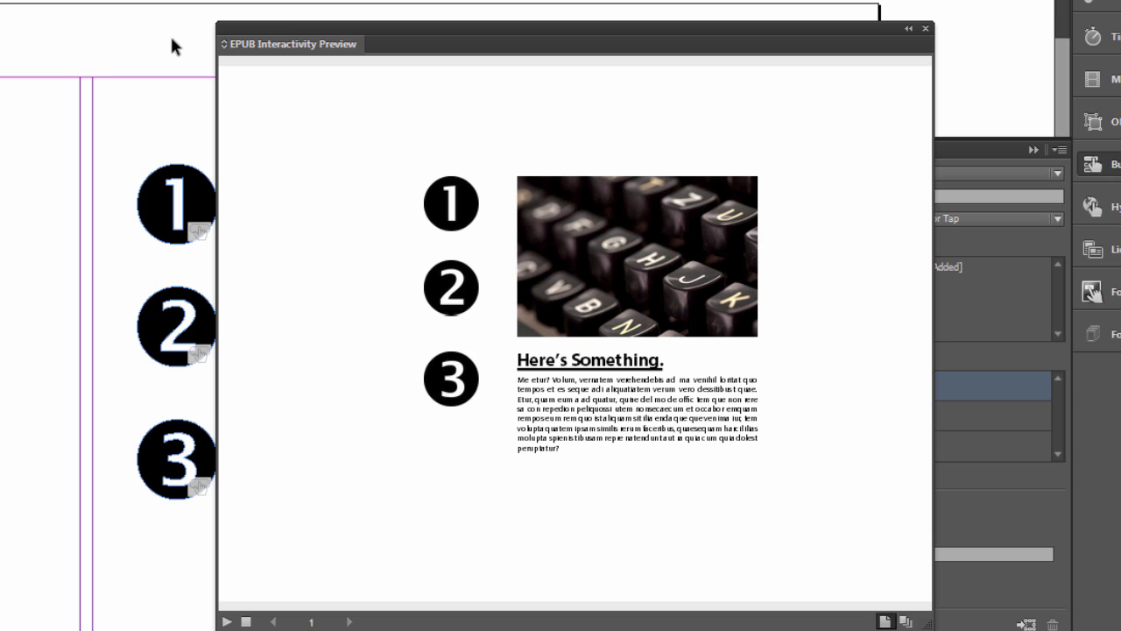
left_click(144, 40)
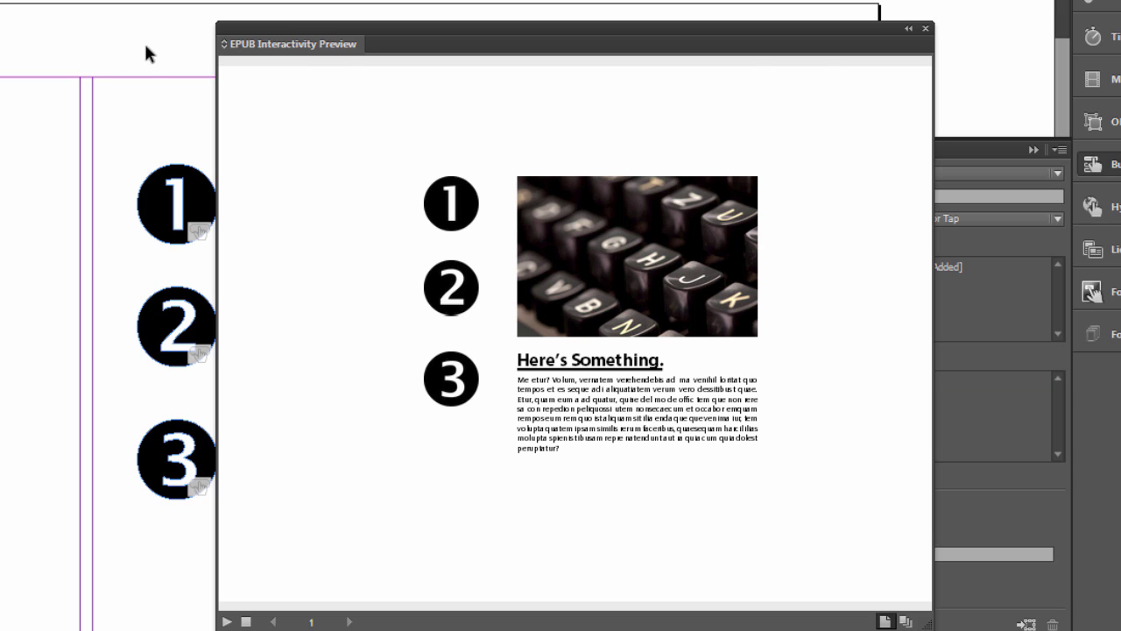
- Export page 1 as an interactive PDF, overwriting Buttons-HideShow.pdf
left_click(925, 28)
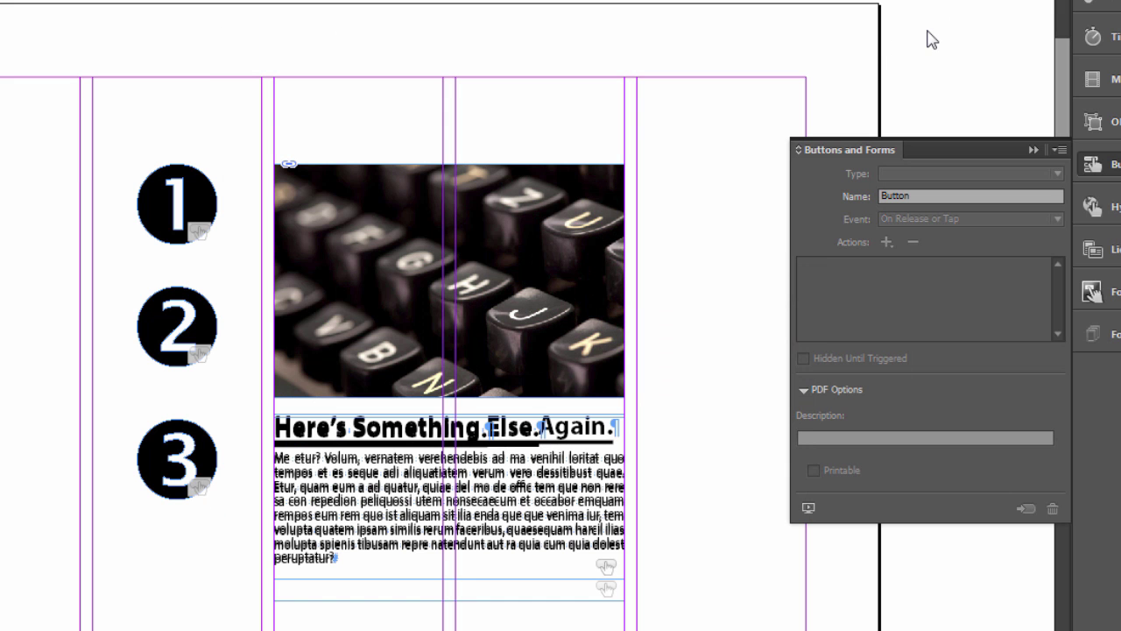
key("F12")
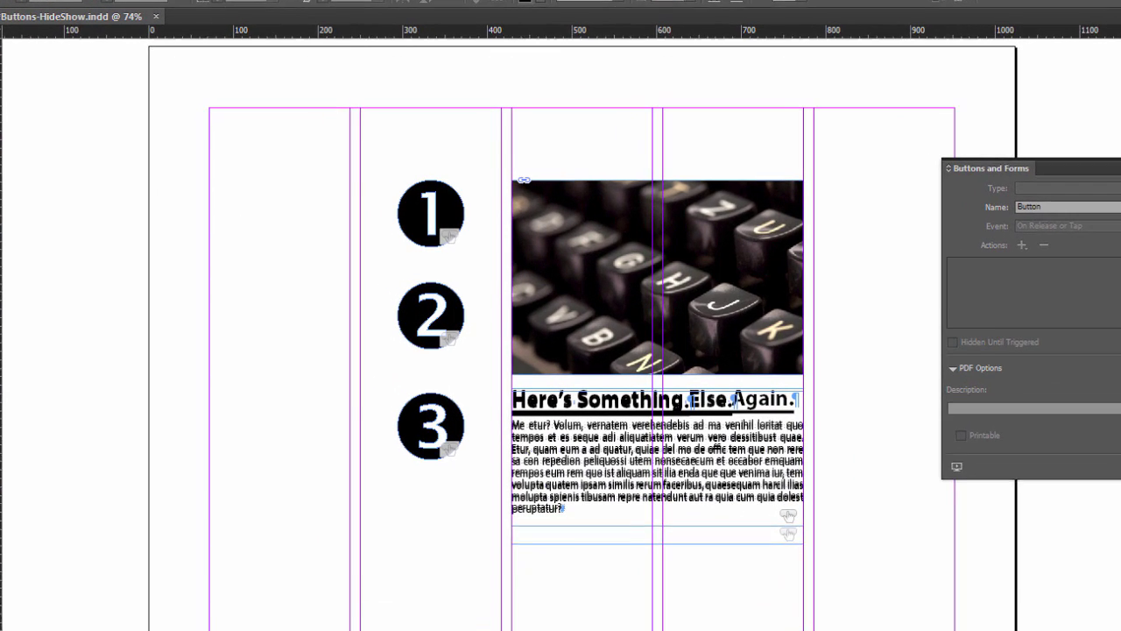
left_click(13, 1)
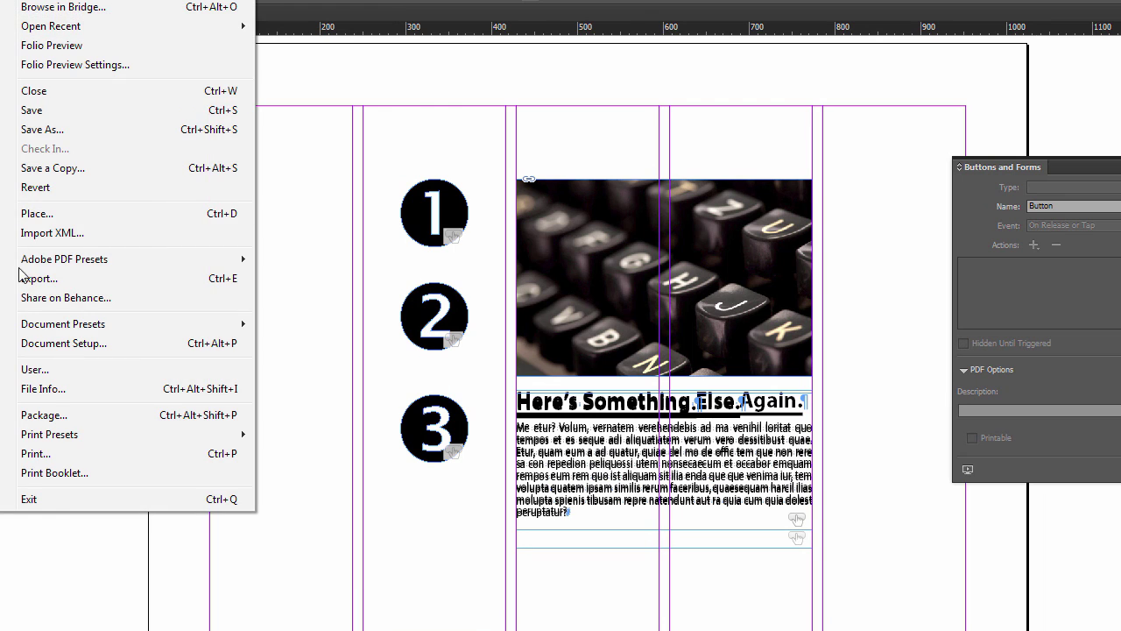
left_click(61, 280)
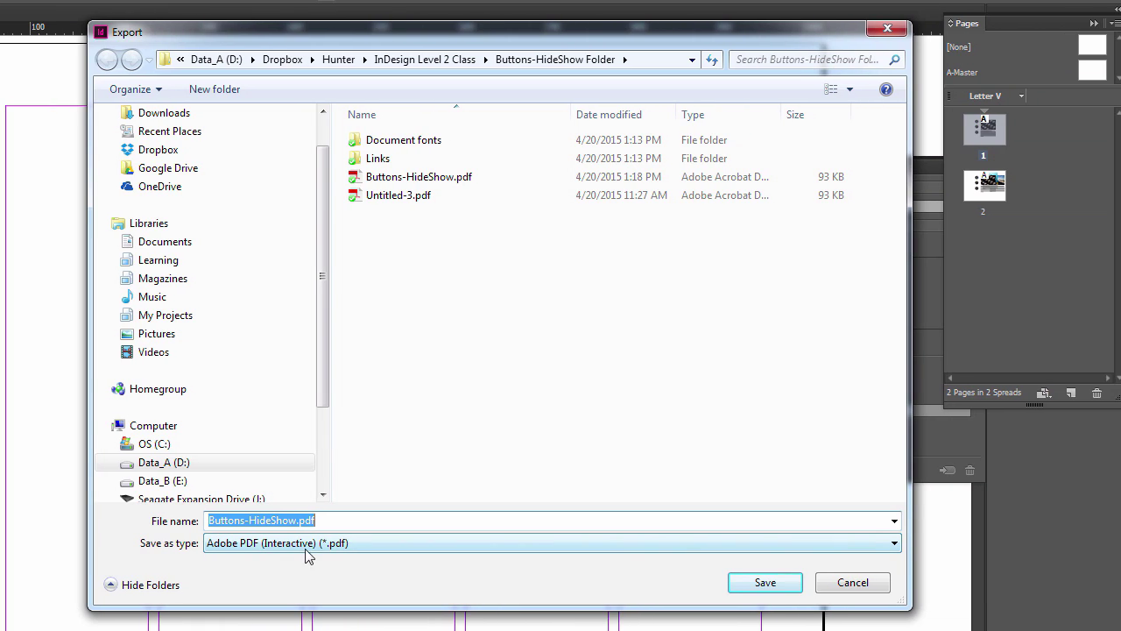
left_click(774, 589)
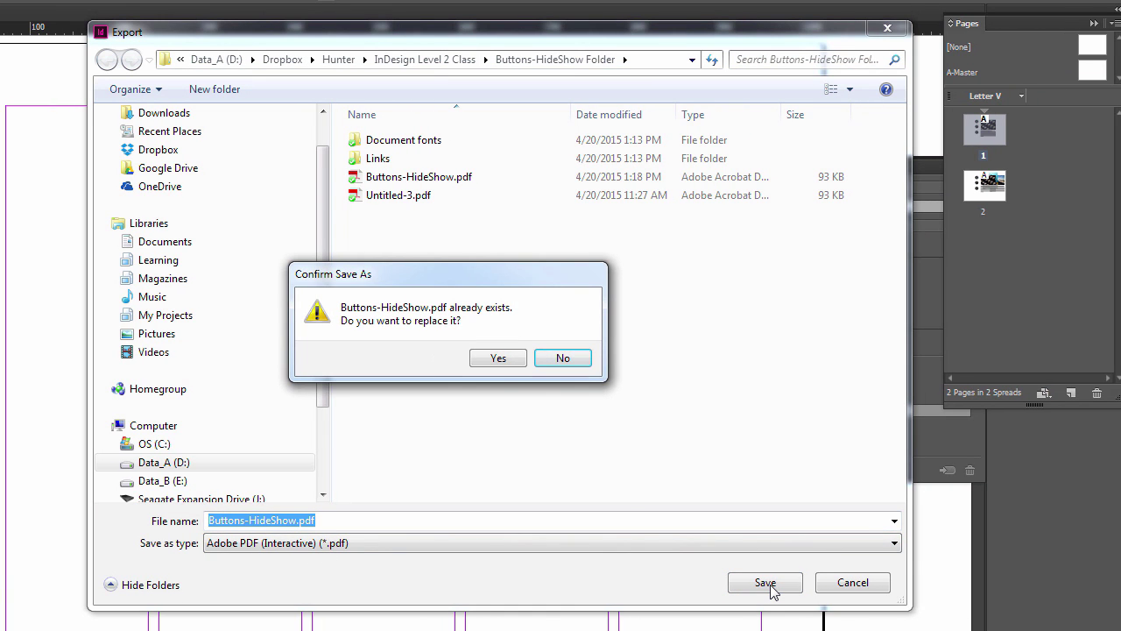
left_click(498, 358)
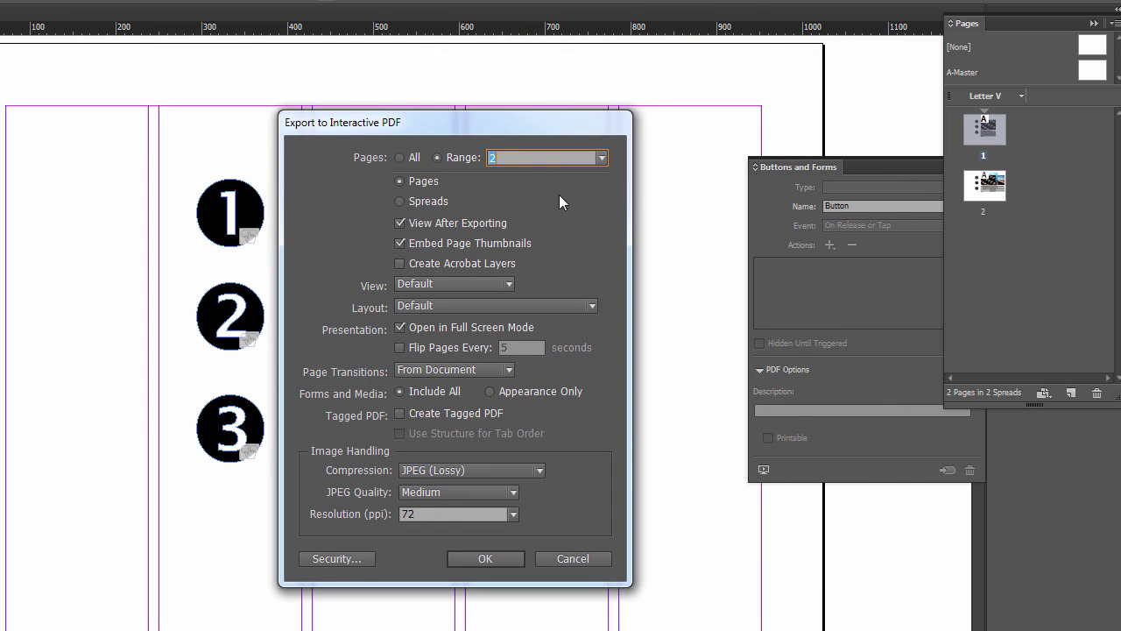
type("1")
left_click(510, 557)
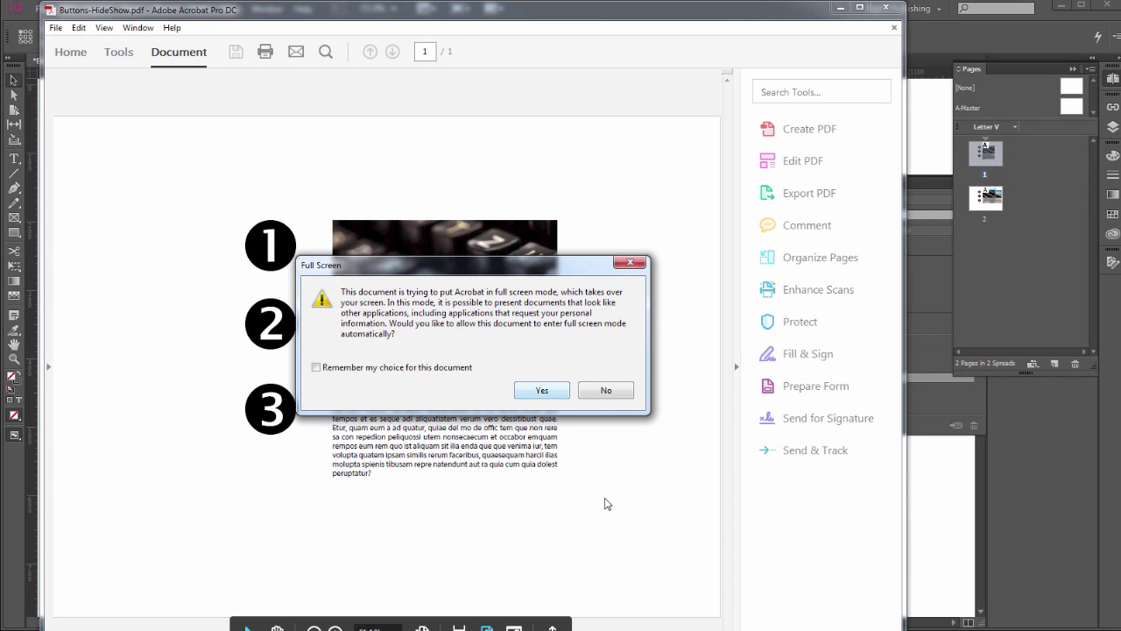
- Decline full screen, test buttons 1–3 in the PDF, then close Acrobat
left_click(618, 394)
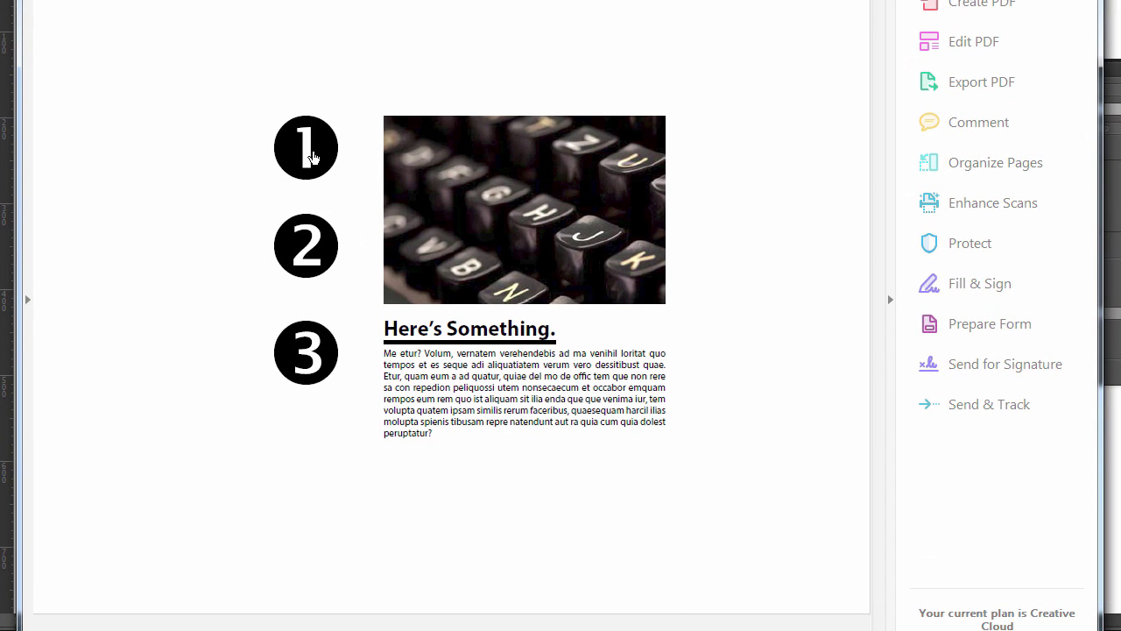
left_click(320, 256)
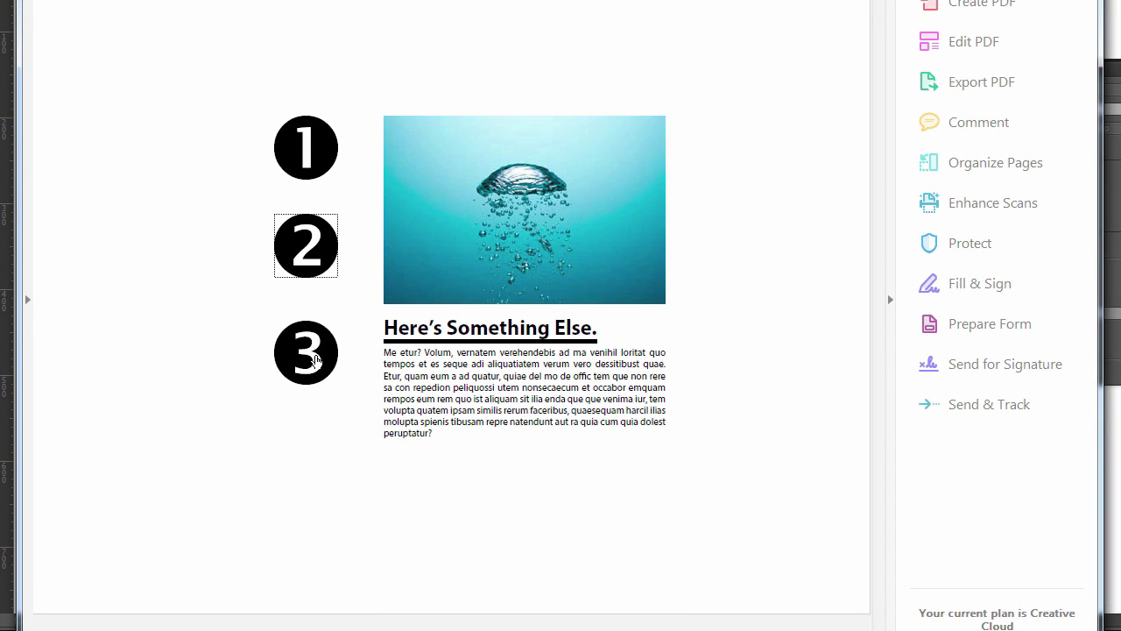
left_click(317, 357)
left_click(311, 258)
left_click(307, 153)
left_click(313, 238)
left_click(313, 359)
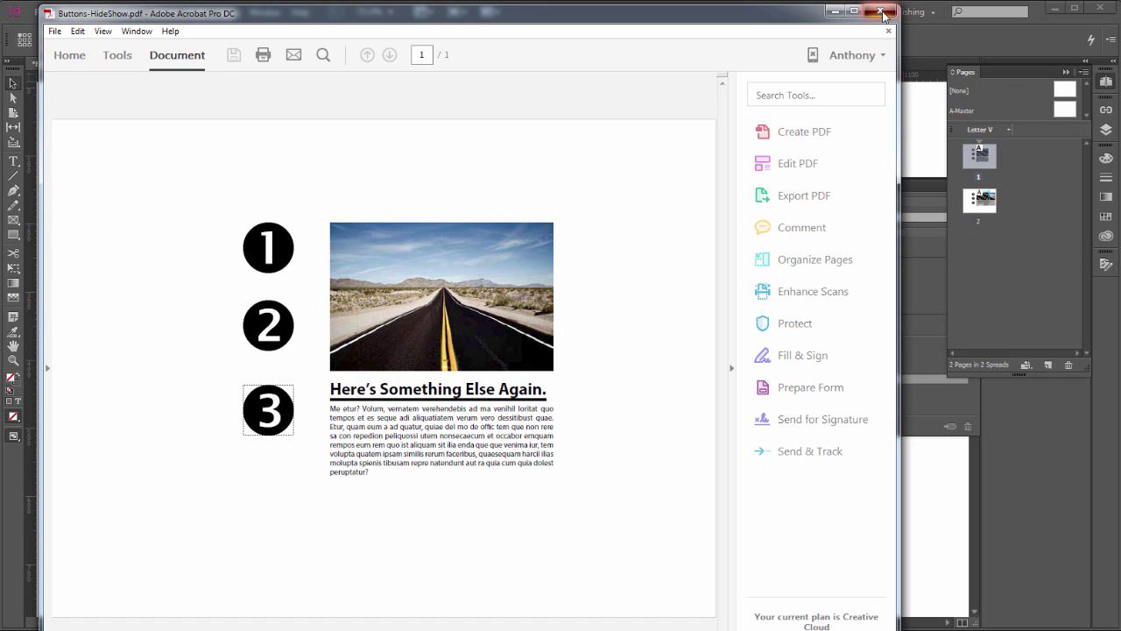
left_click(881, 12)
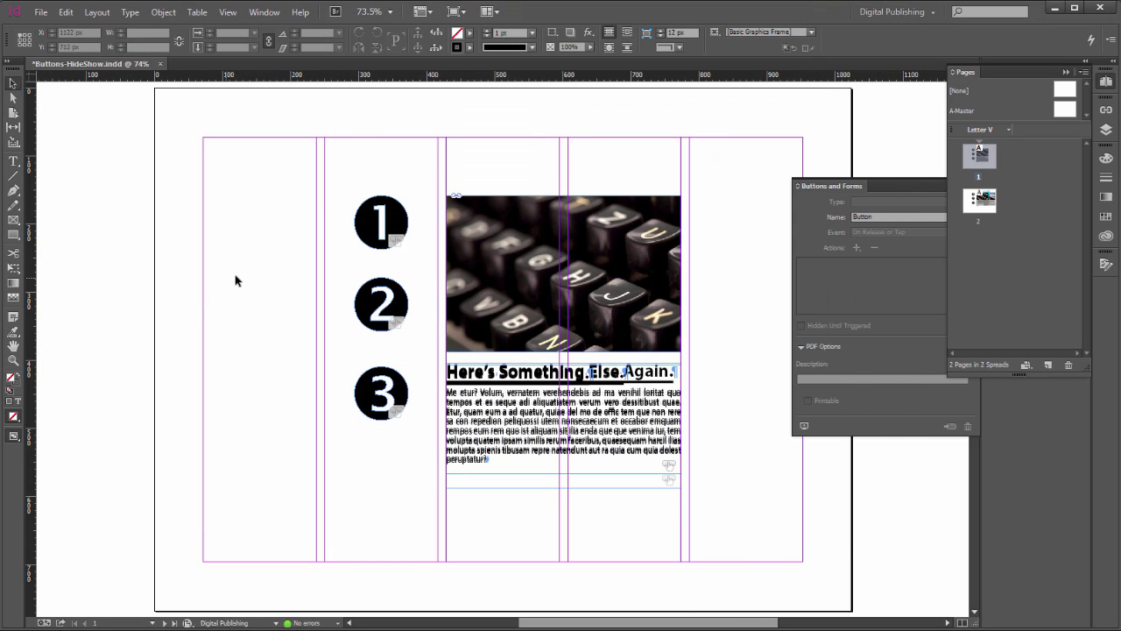
- Collapse the Pages and Buttons and Forms panels and jump to page 2
left_click(1067, 75)
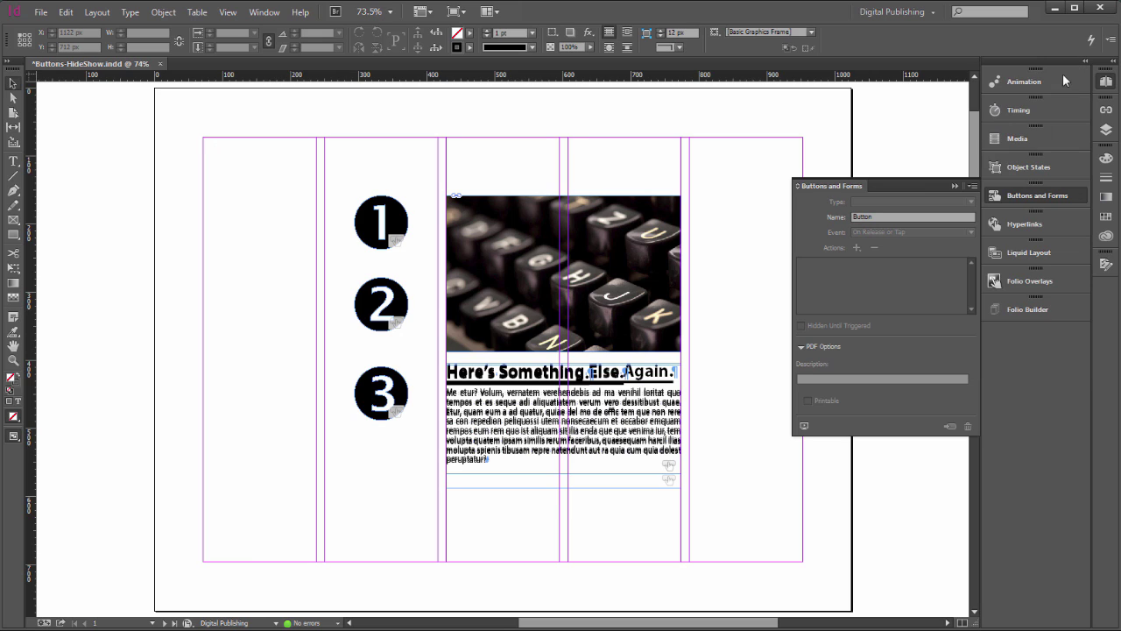
left_click(955, 185)
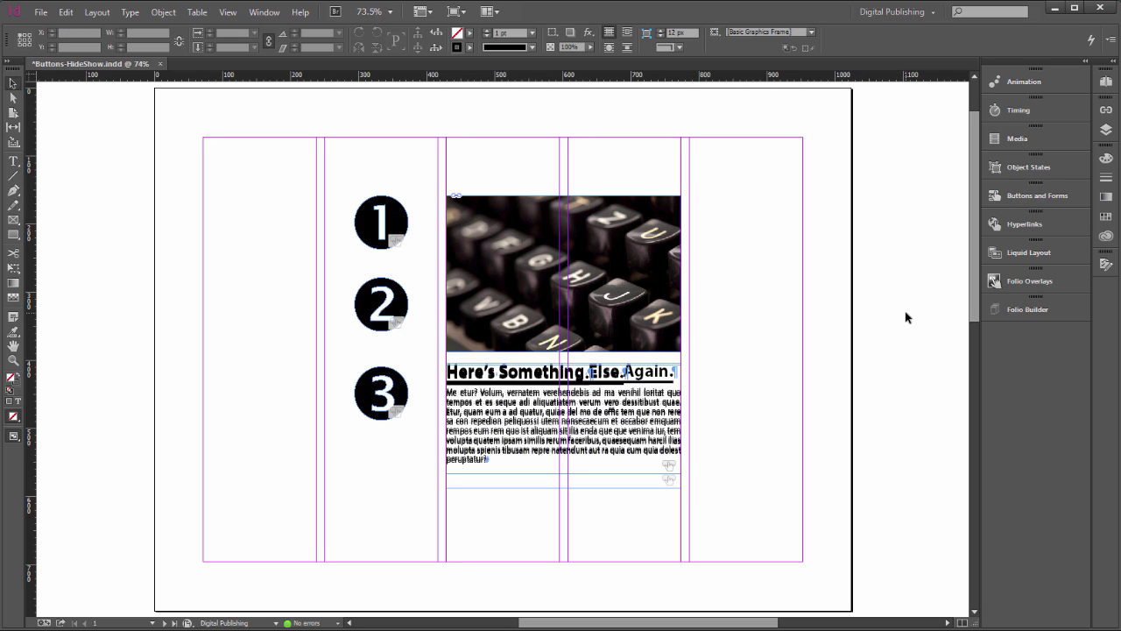
left_click(1105, 82)
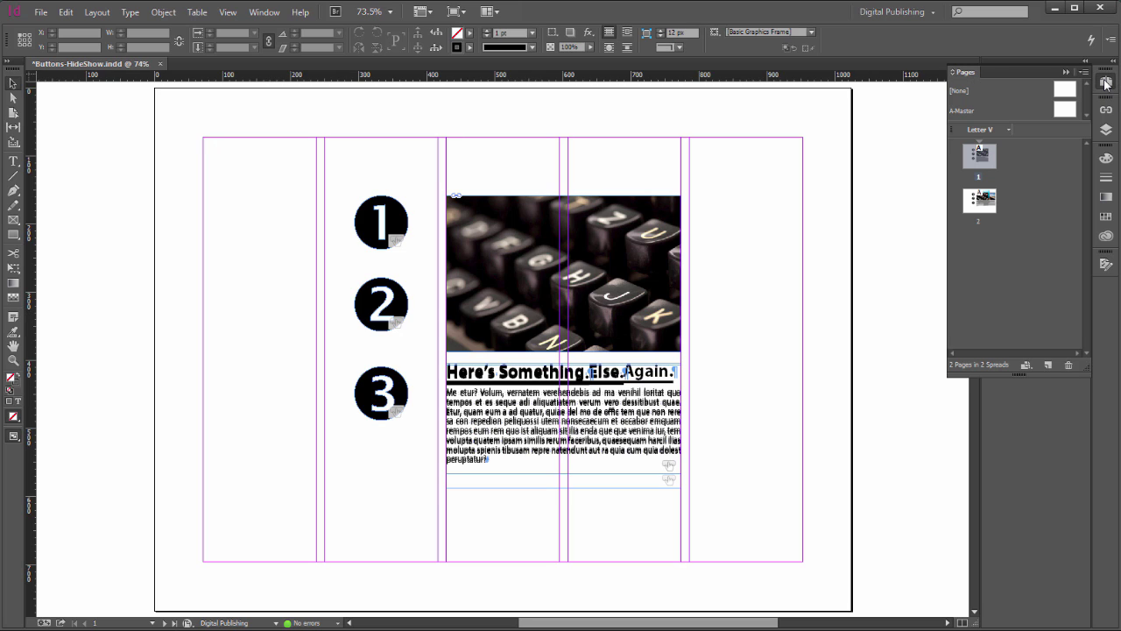
double_click(986, 207)
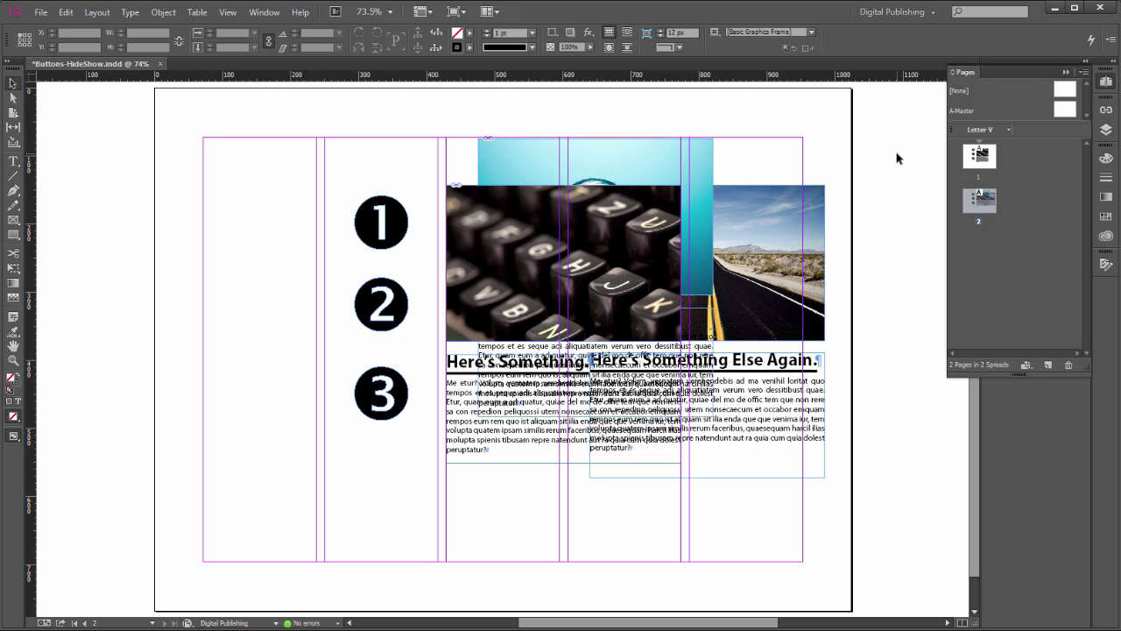
left_click(1066, 73)
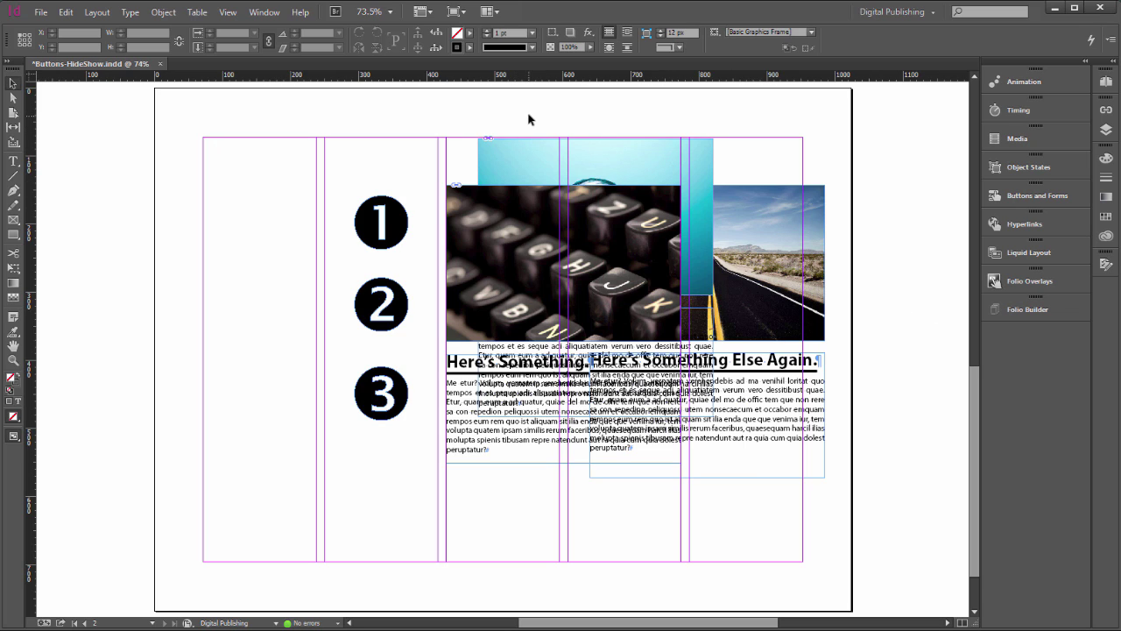
- Align the page 2 article frames by horizontal centres and top edges, and move the stack beside the buttons
left_click_drag(532, 109, 781, 530)
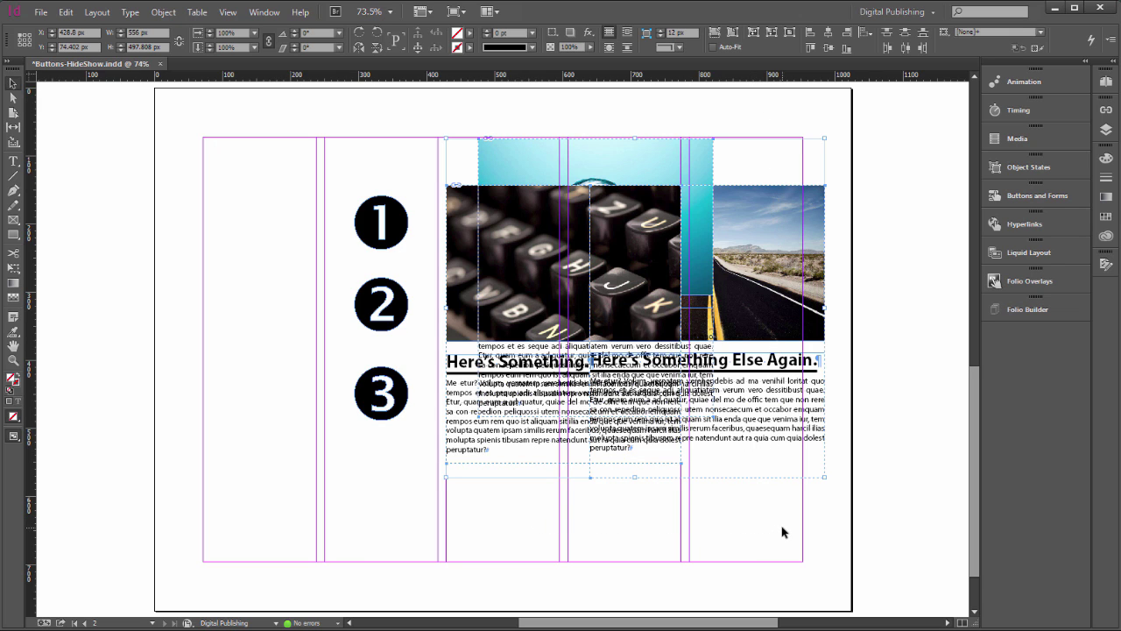
left_click(830, 37)
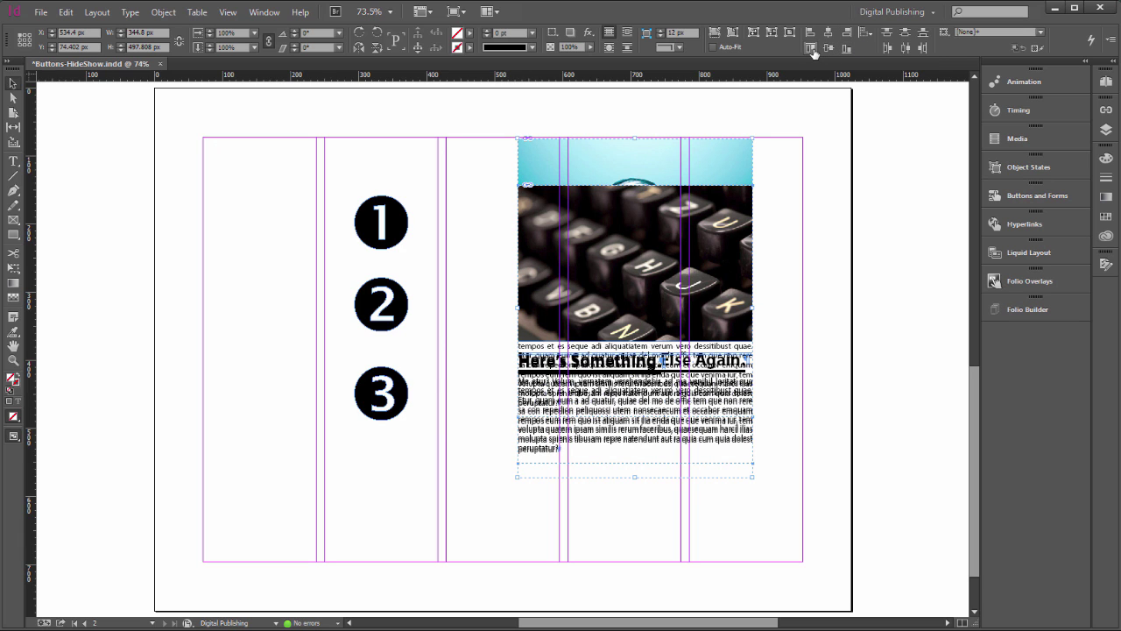
left_click(810, 48)
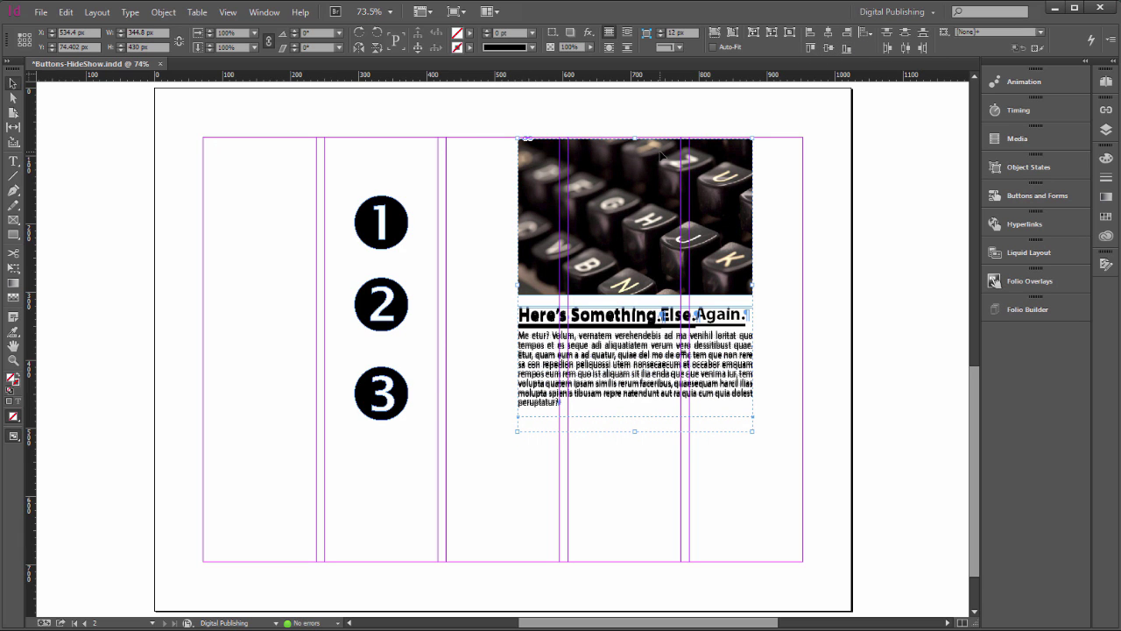
left_click_drag(661, 153, 588, 215)
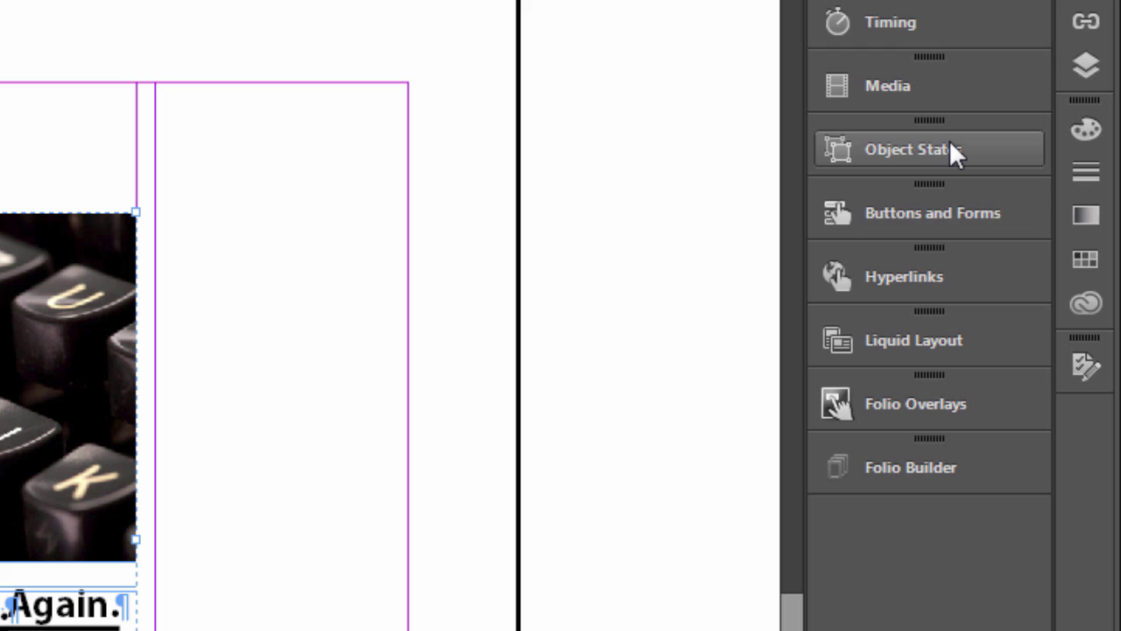
- Convert the stacked articles into a multi-state object named 'Articles' in Object States
left_click(949, 142)
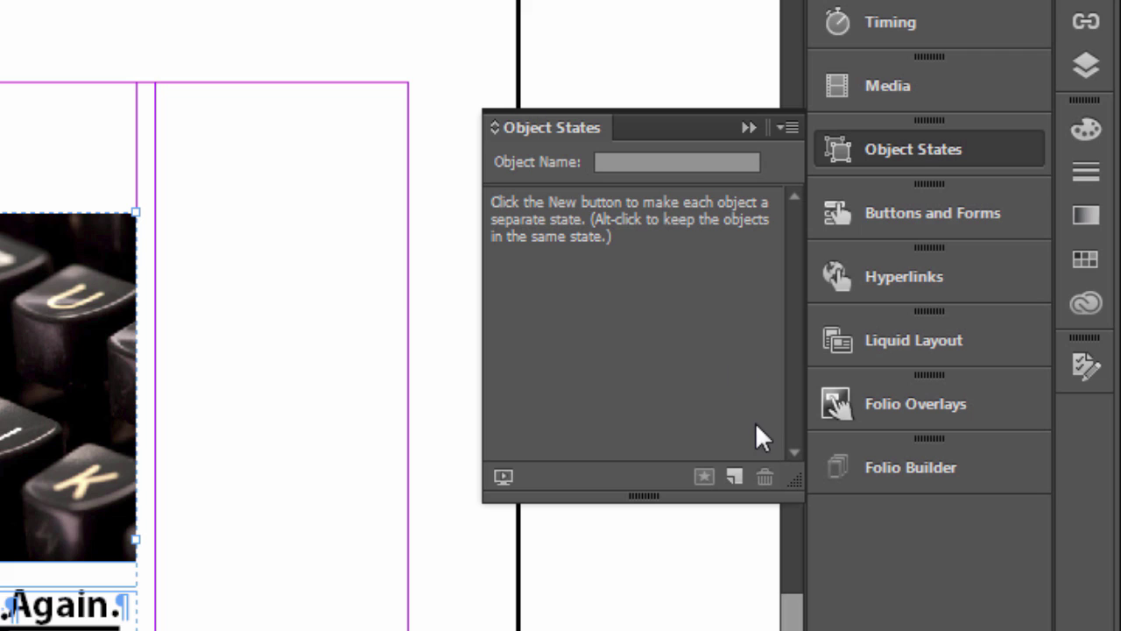
left_click(734, 477)
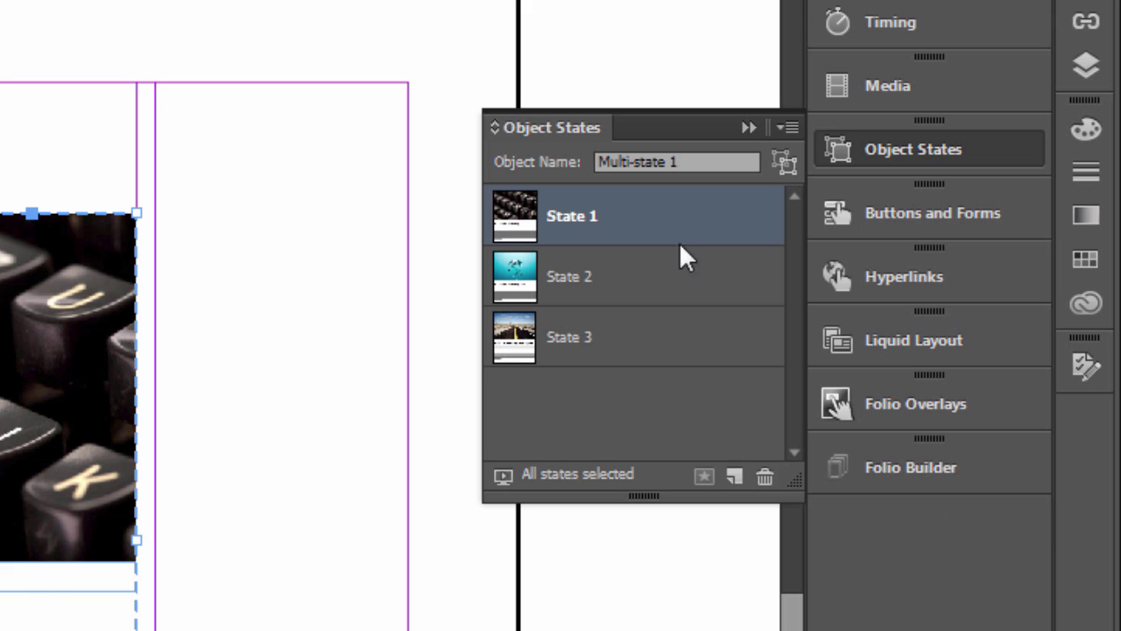
left_click(695, 160)
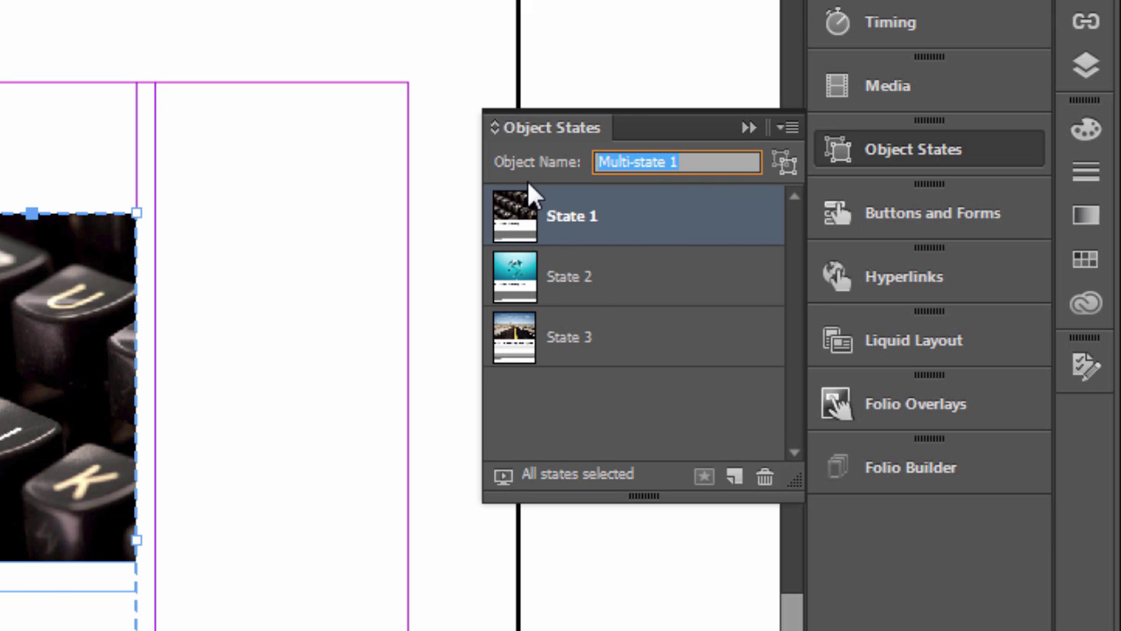
type("Art")
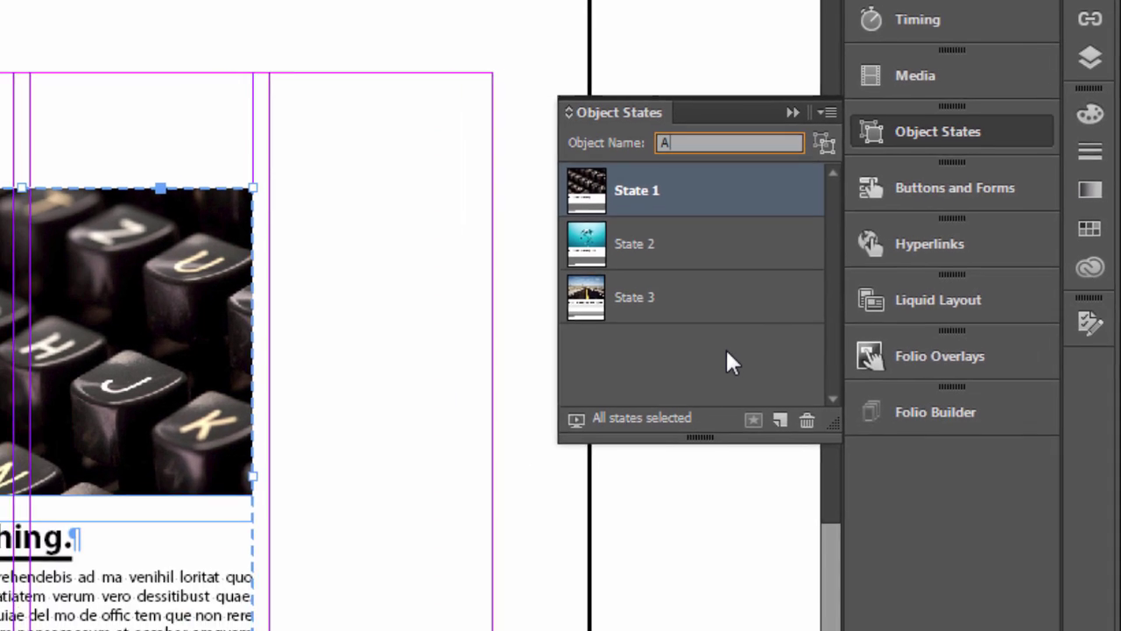
type("icles")
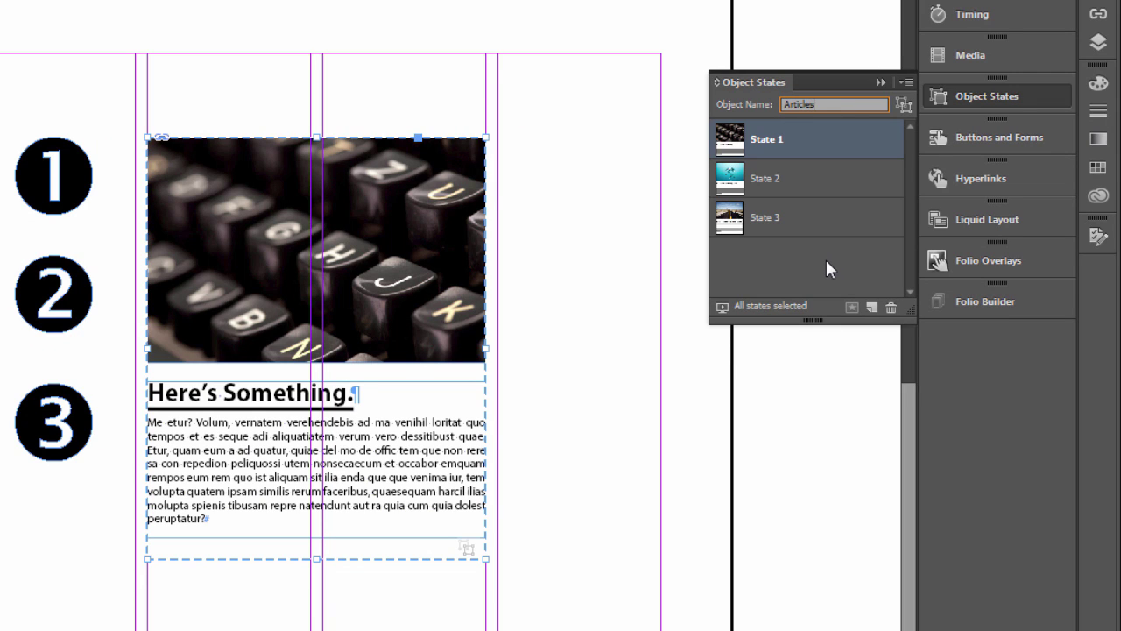
left_click(757, 143)
left_click(639, 235)
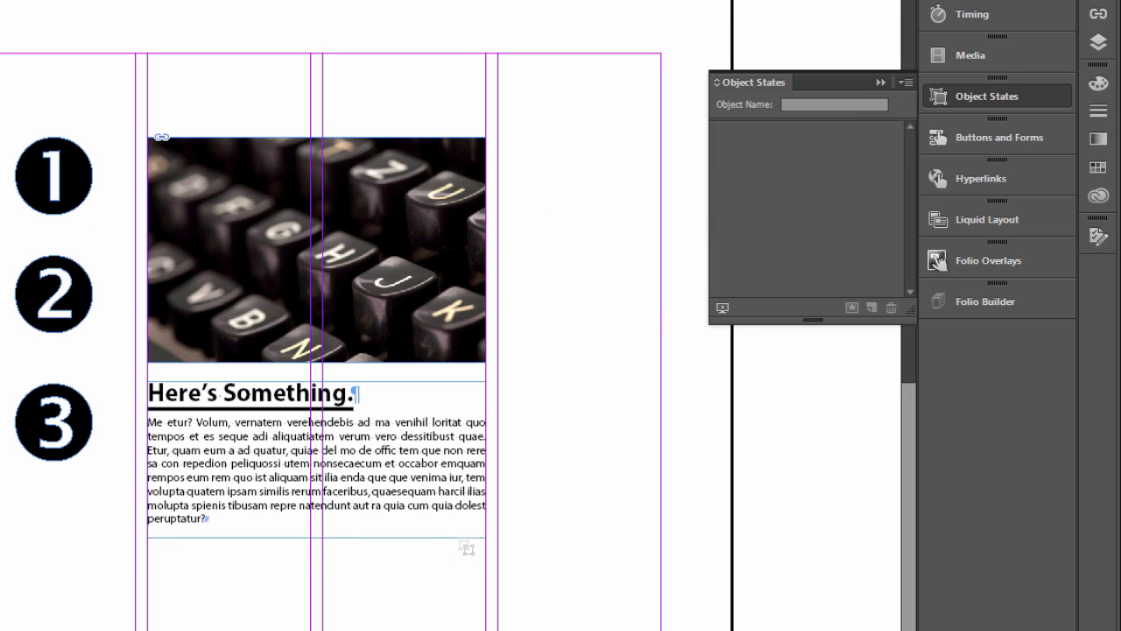
- Convert the three numbered circles into buttons
left_click_drag(2, 111, 93, 511)
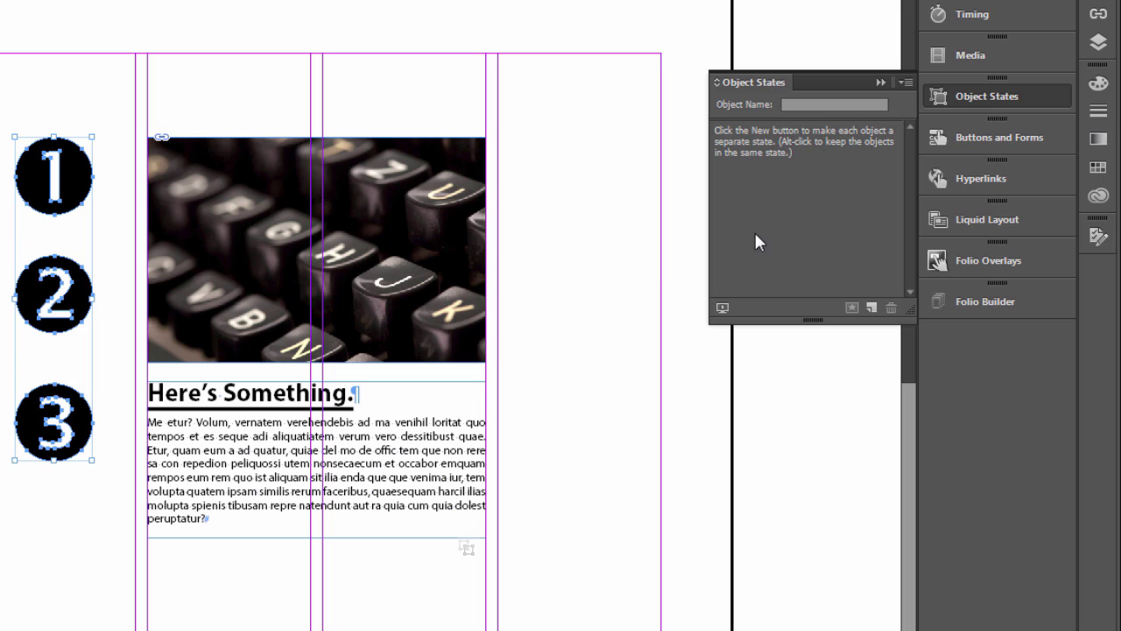
left_click(1016, 142)
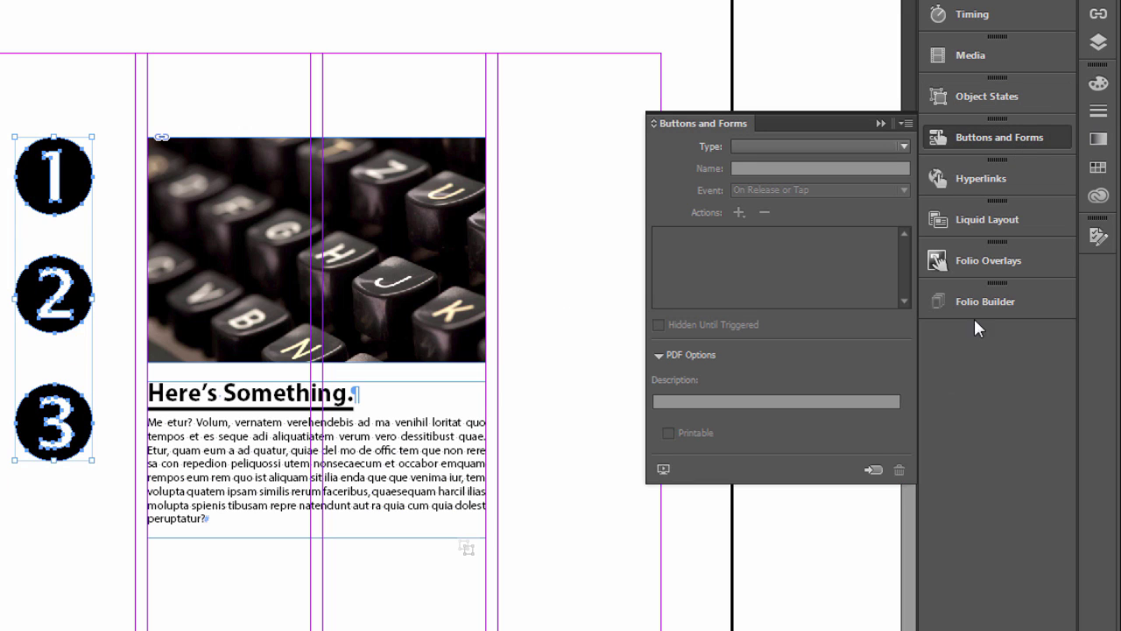
left_click(871, 470)
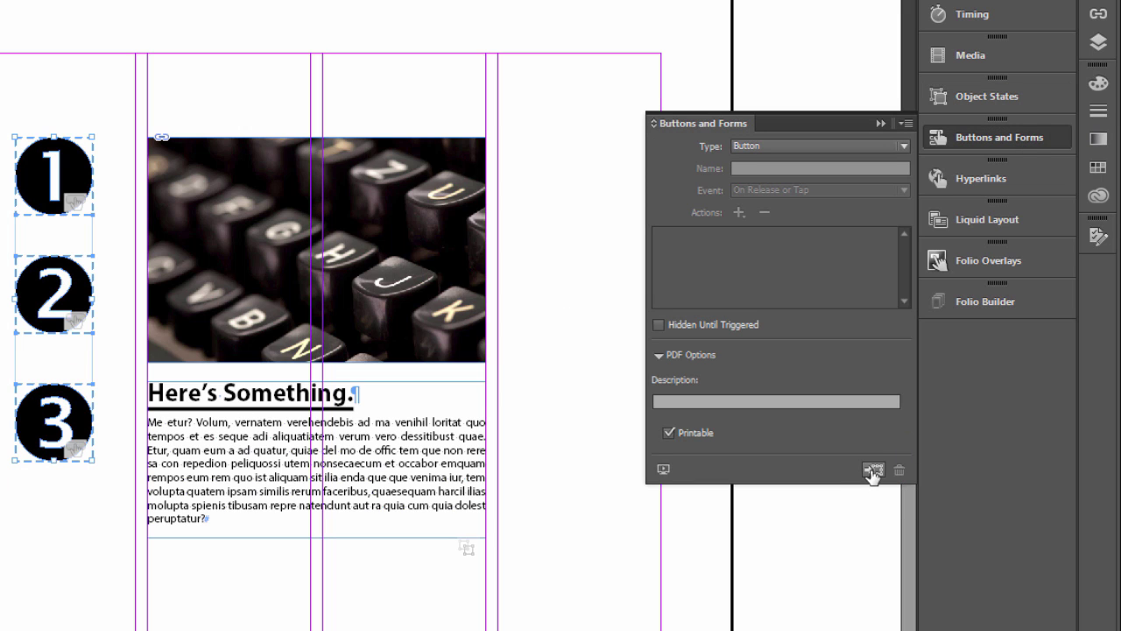
left_click(581, 118)
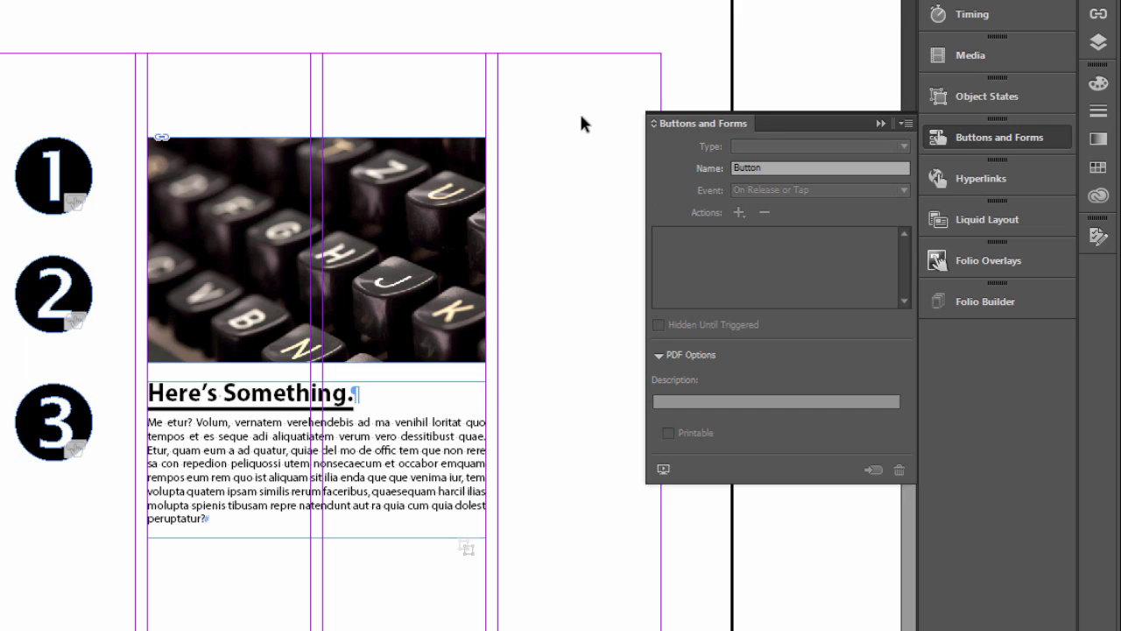
- Name button 1 '1MS' and give it a Go To State action for Articles State 1
left_click(74, 176)
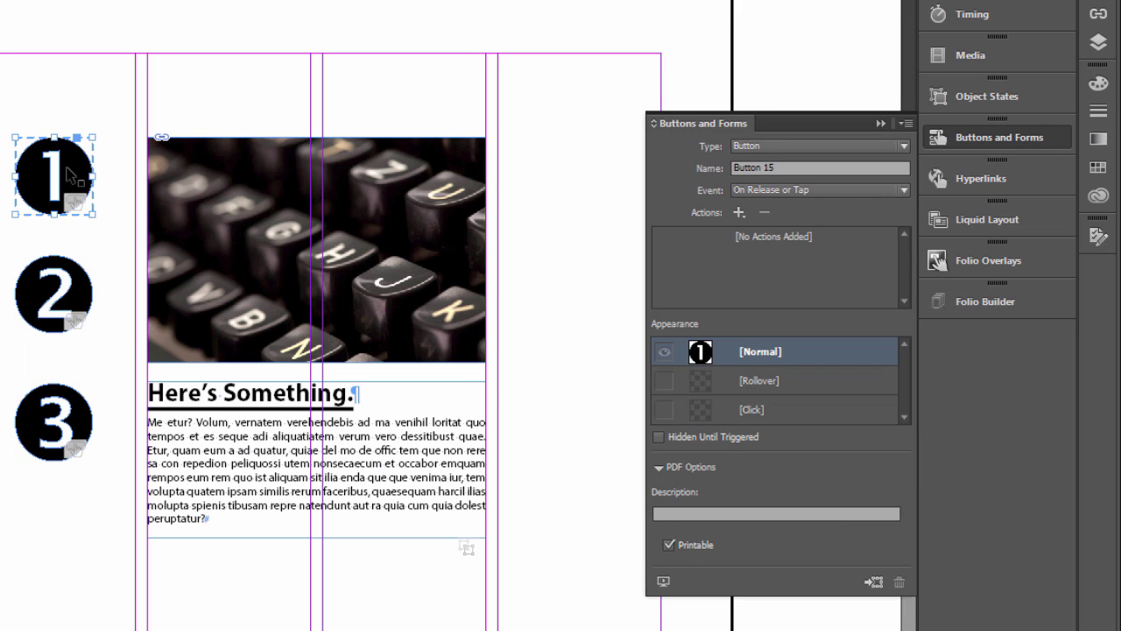
left_click(789, 167)
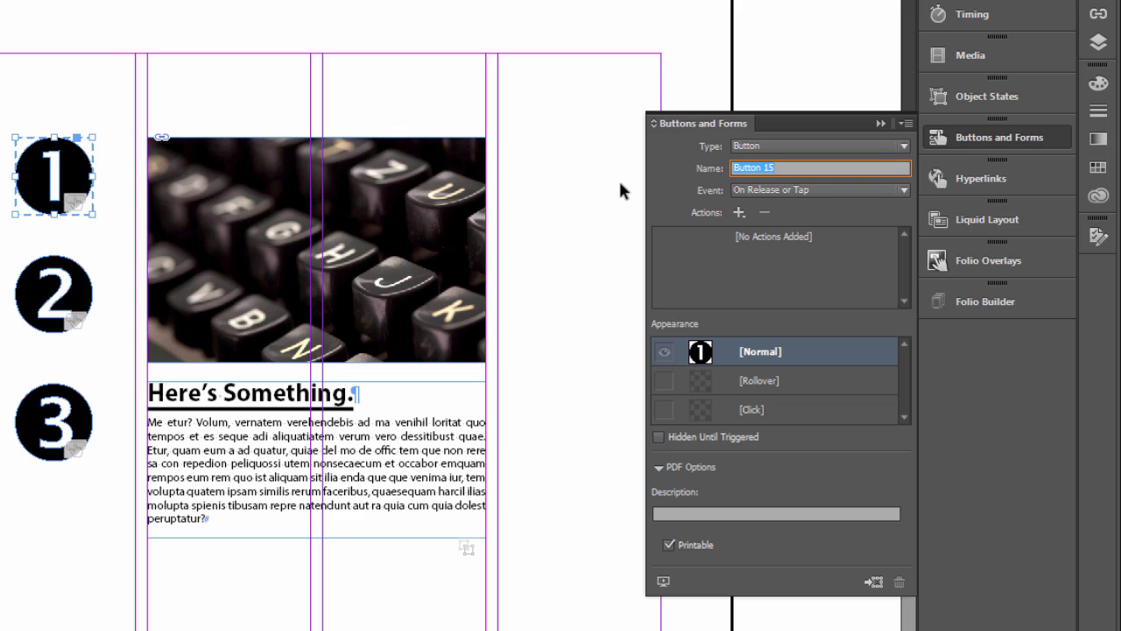
type("1MS")
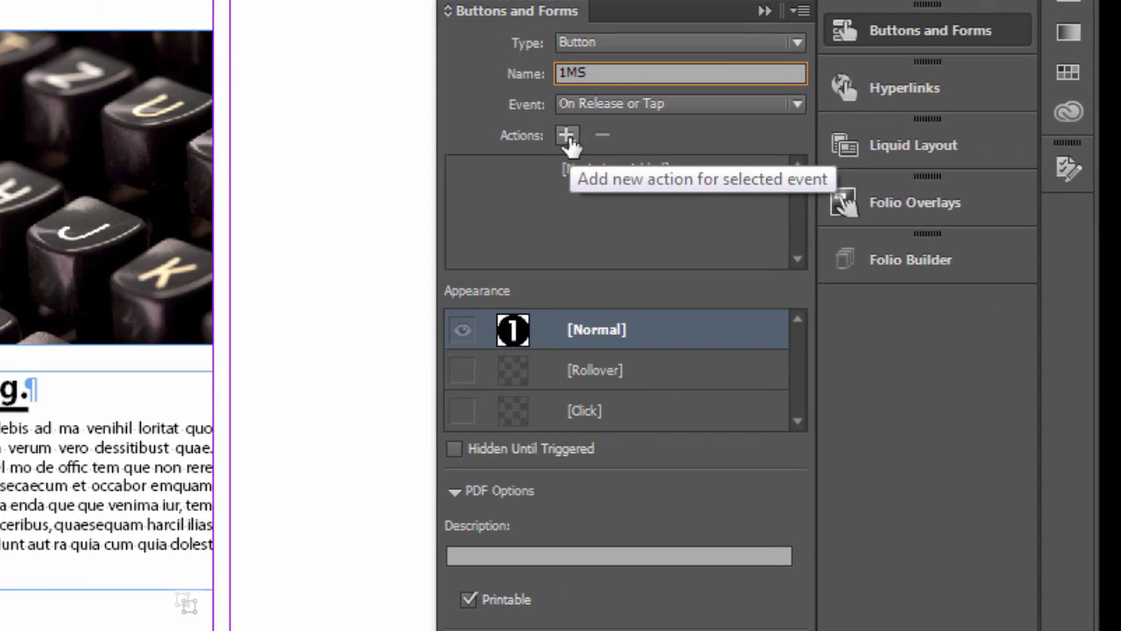
left_click(739, 212)
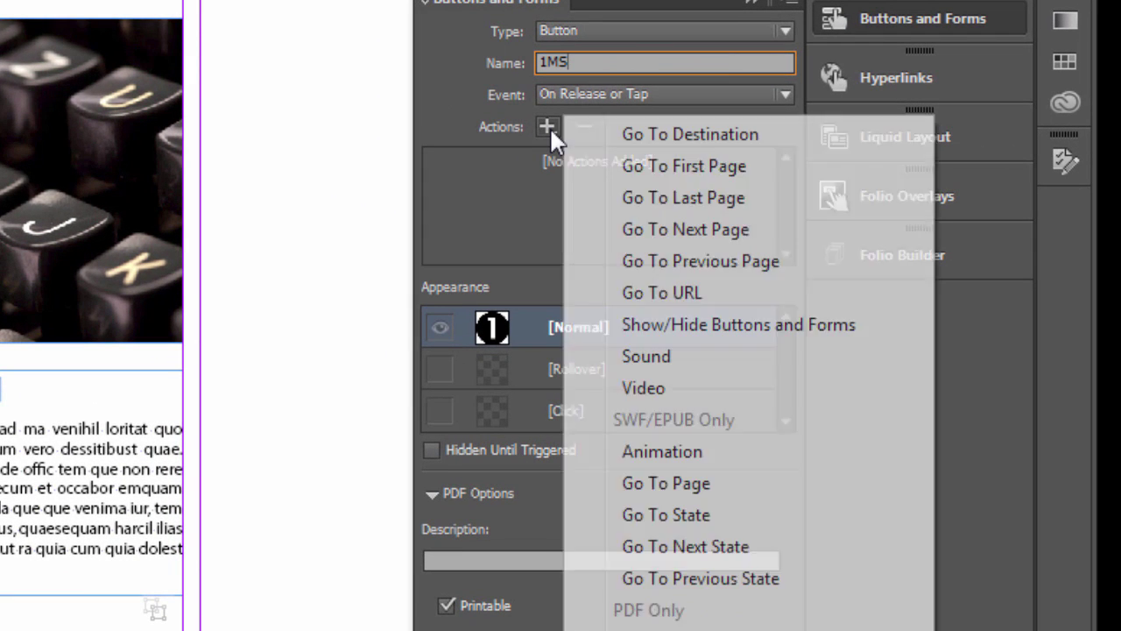
left_click(716, 519)
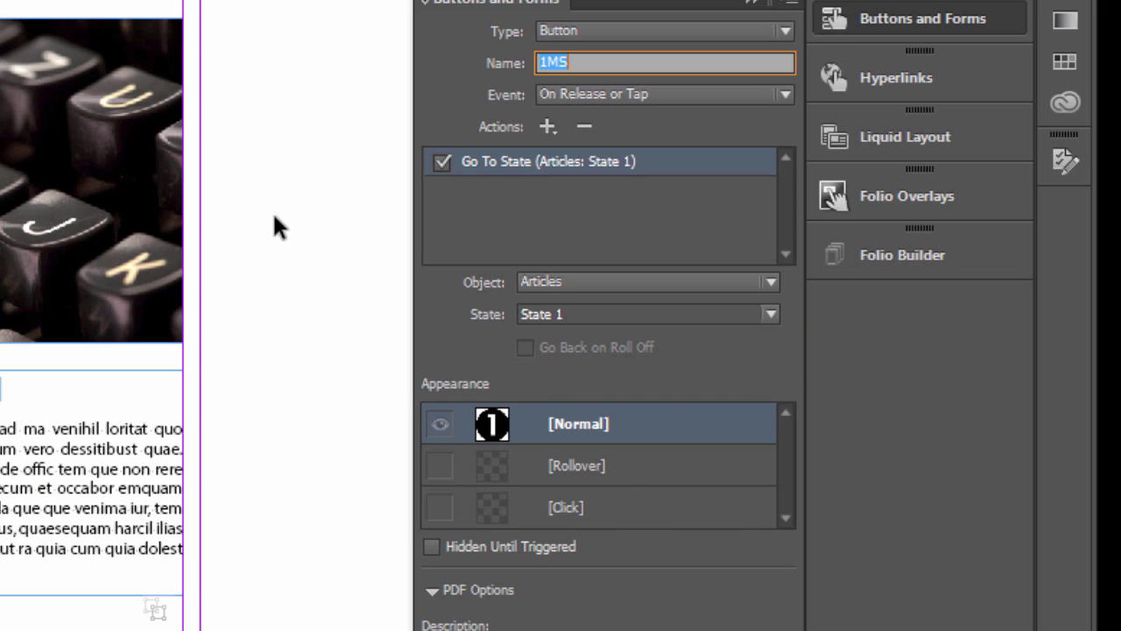
key("Return")
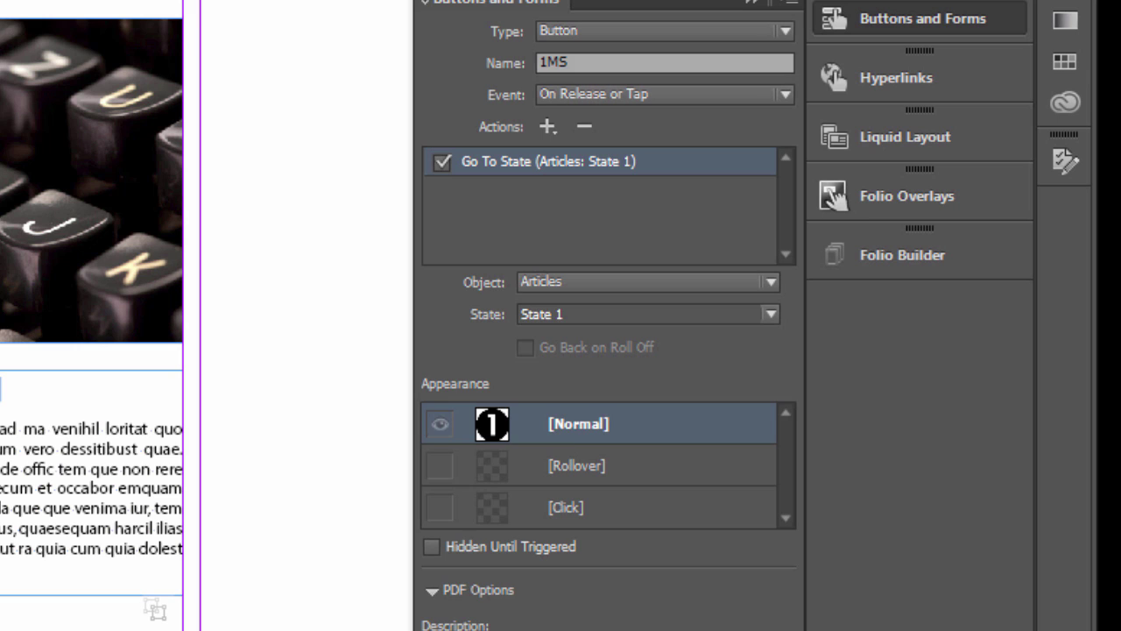
- Name button 2 '2MS' and give it a Go To State action targeting Articles State 2
left_click(613, 61)
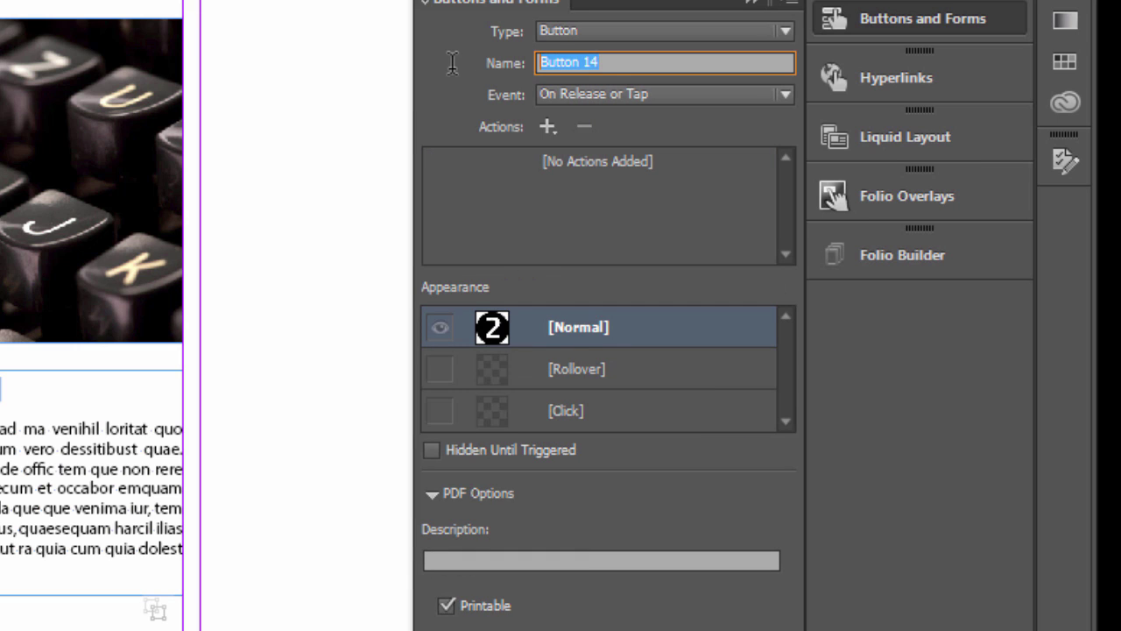
type("2")
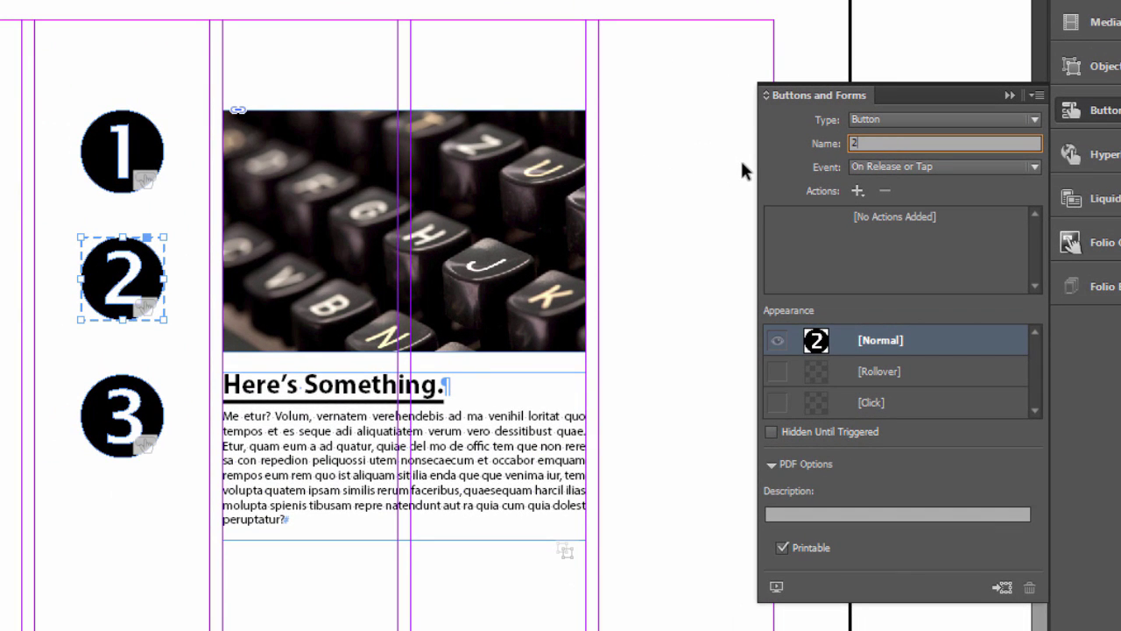
type("MS")
left_click(863, 190)
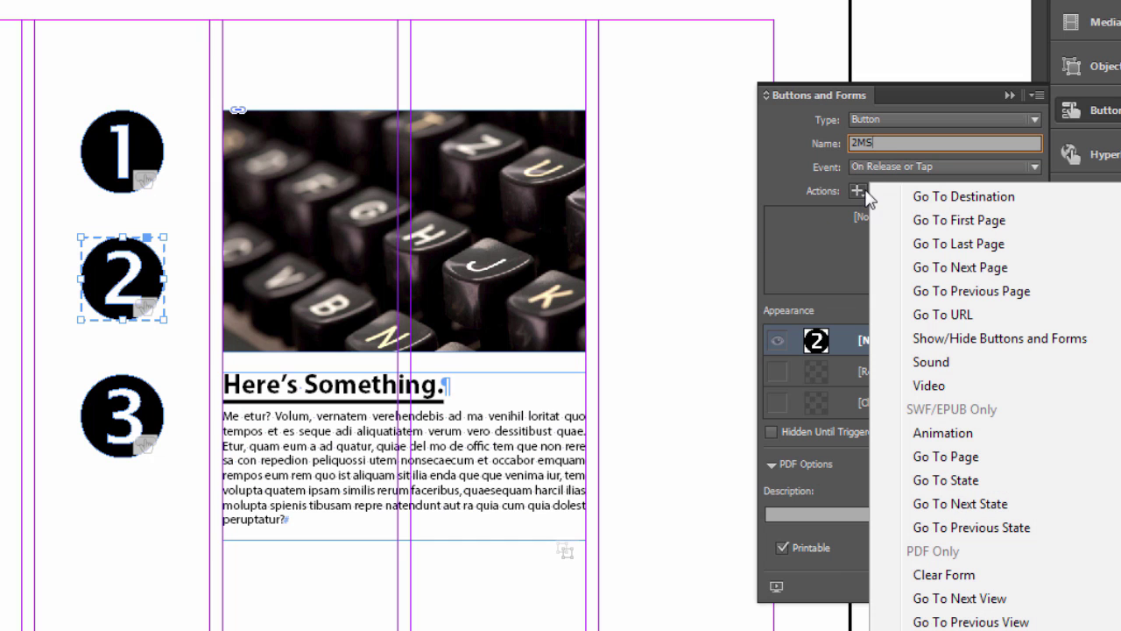
left_click(975, 487)
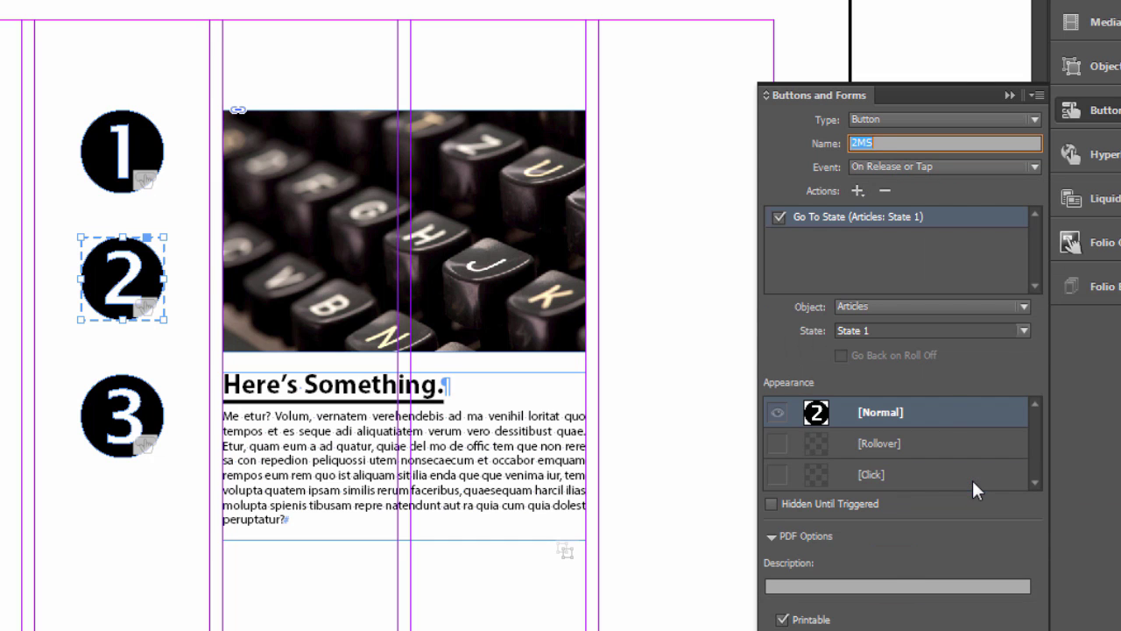
left_click(1020, 330)
left_click(1020, 330)
left_click(1020, 331)
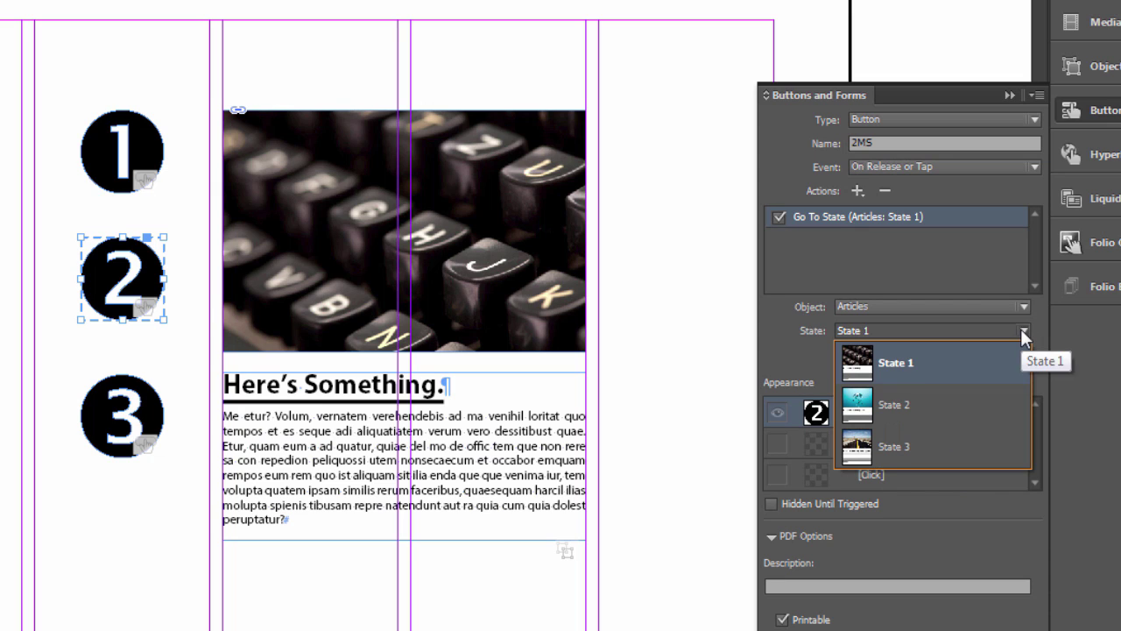
left_click(938, 401)
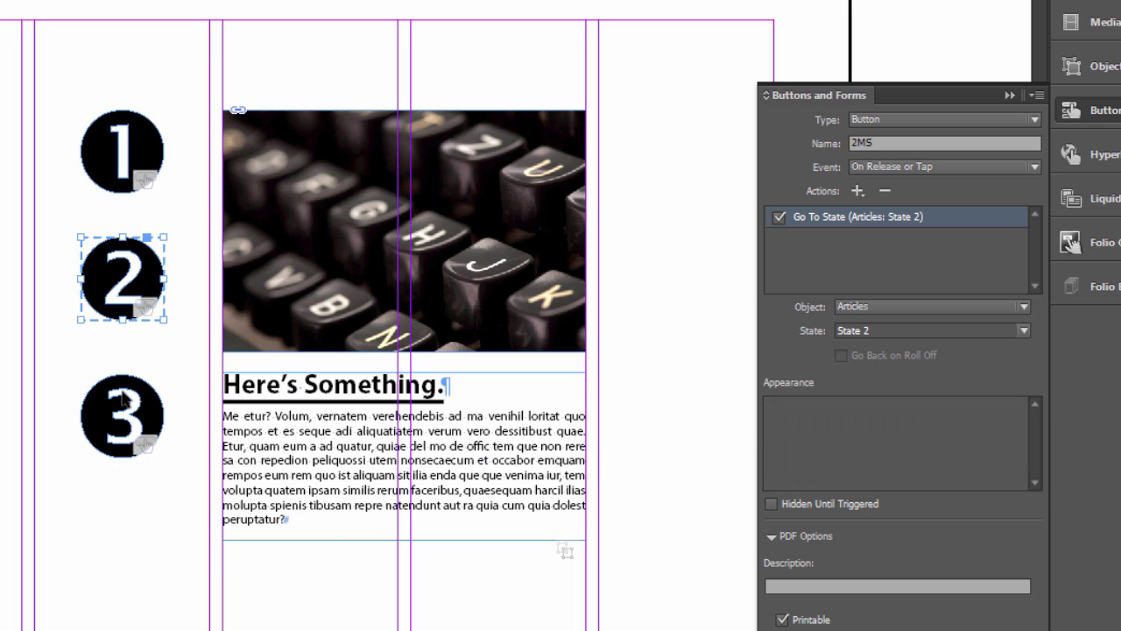
key("ctrl+shift+a")
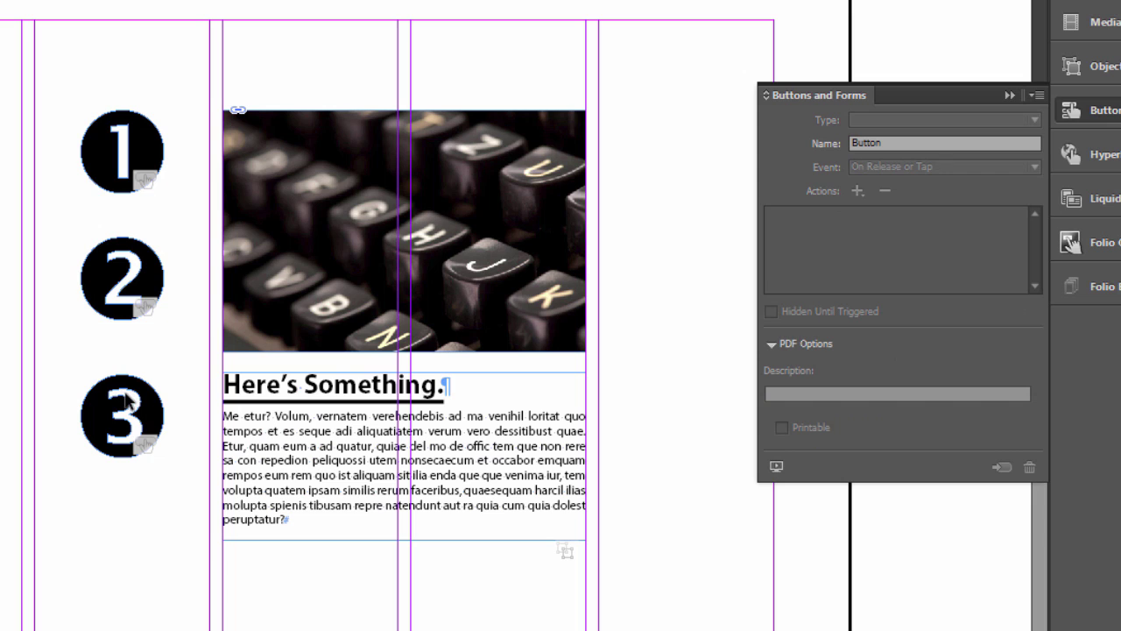
left_click(133, 418)
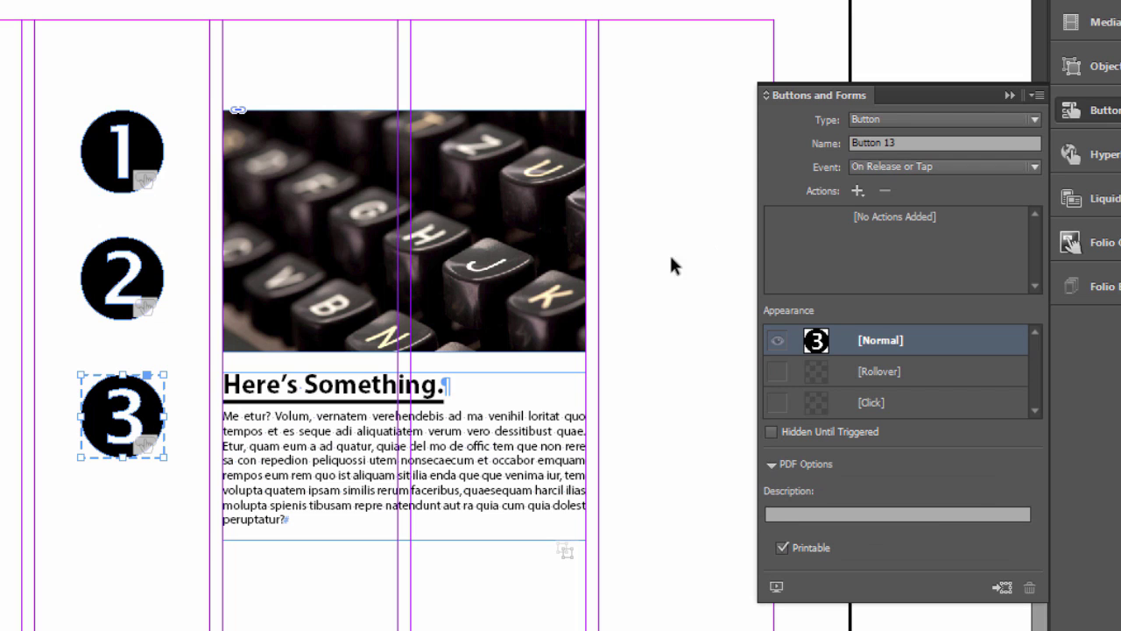
left_click(921, 142)
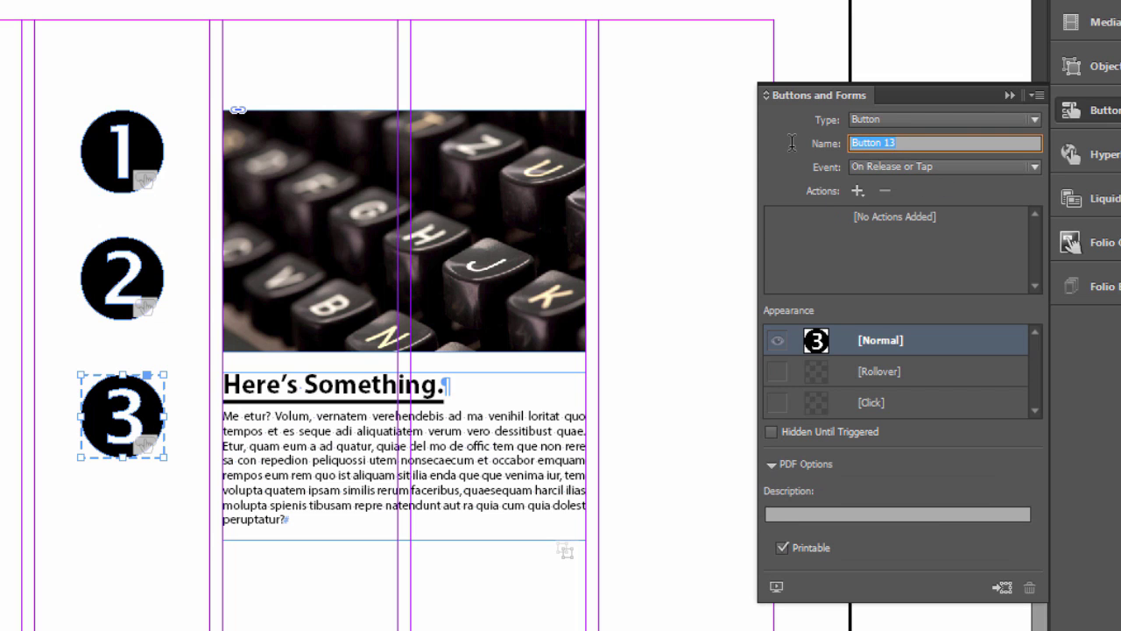
- Rename button 3 to '3MS' and give it a Go To State action targeting State 3 of Articles
type("3MS")
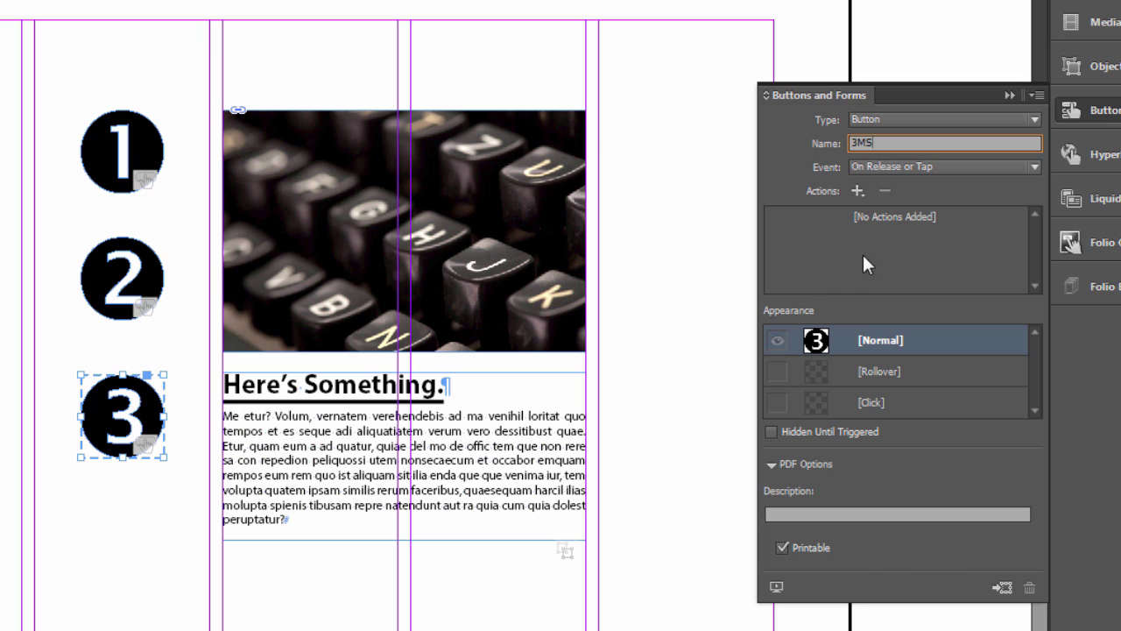
left_click(858, 191)
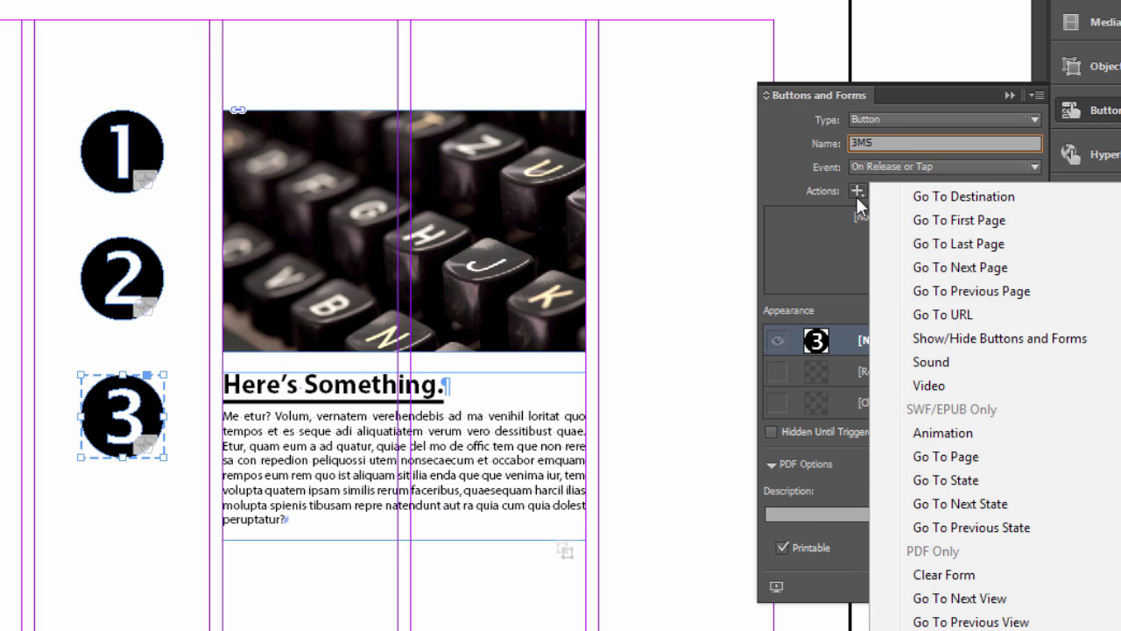
left_click(968, 481)
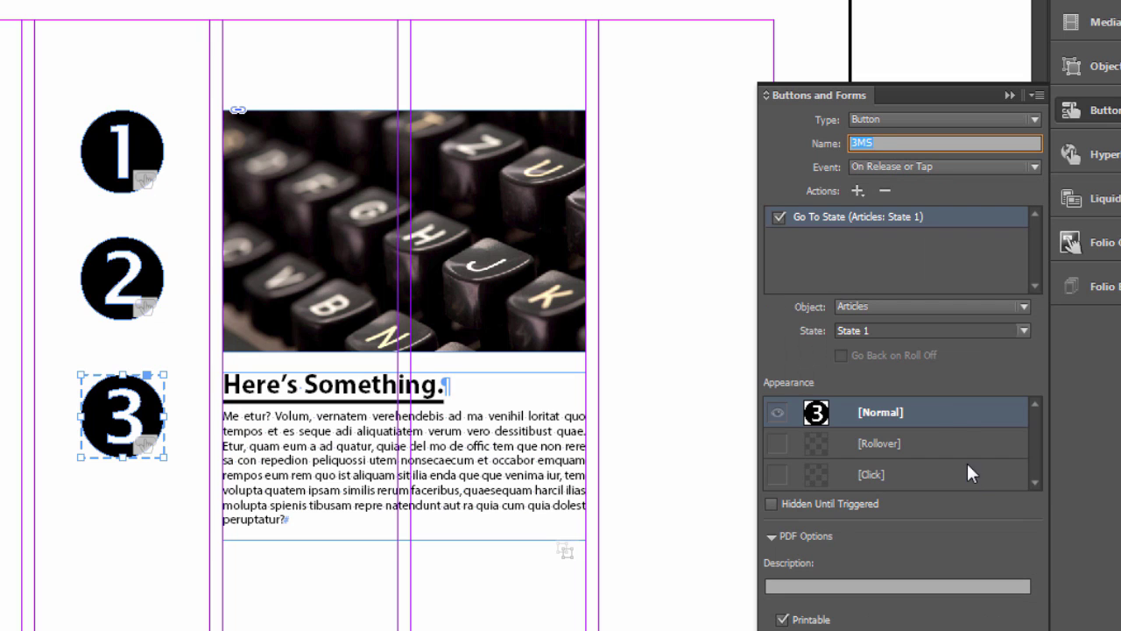
left_click(1026, 329)
left_click(1025, 329)
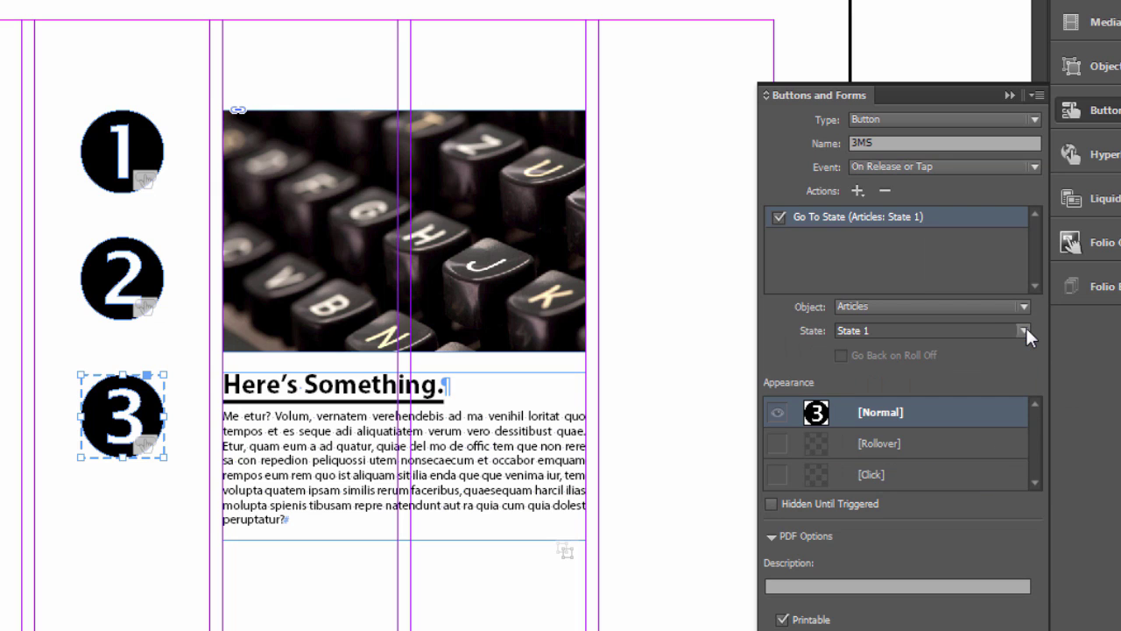
left_click(1026, 330)
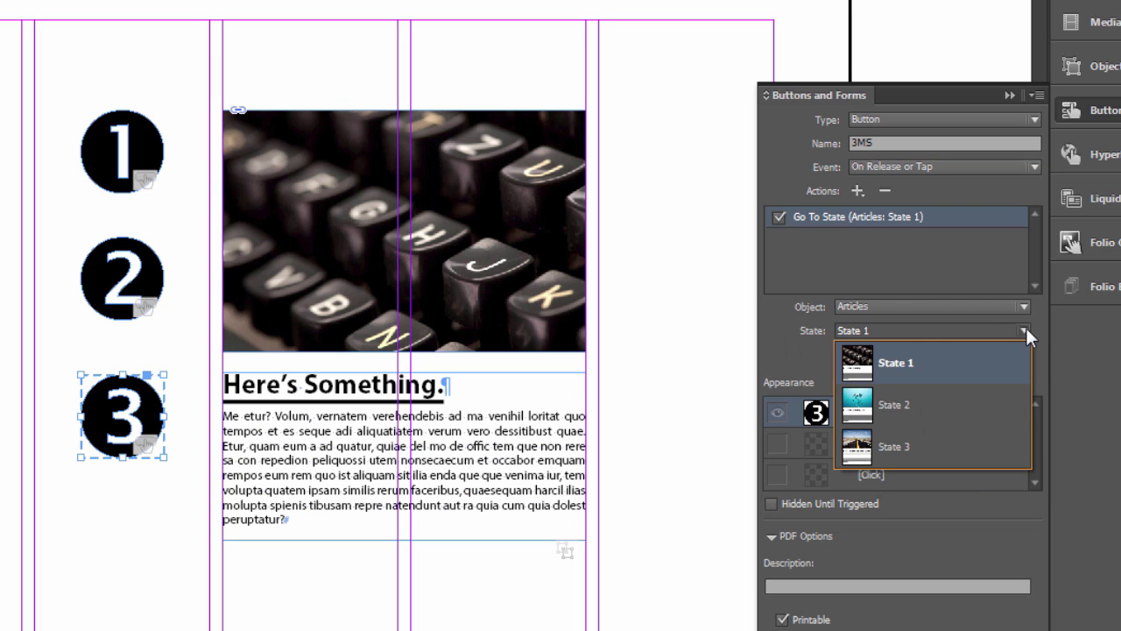
left_click(896, 446)
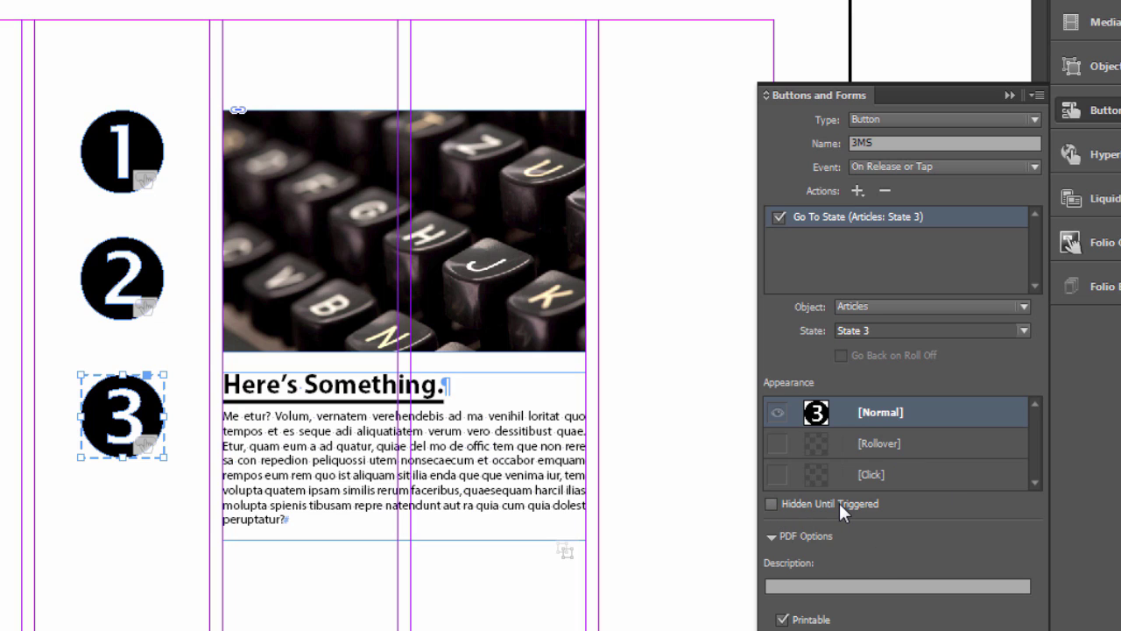
left_click(649, 268)
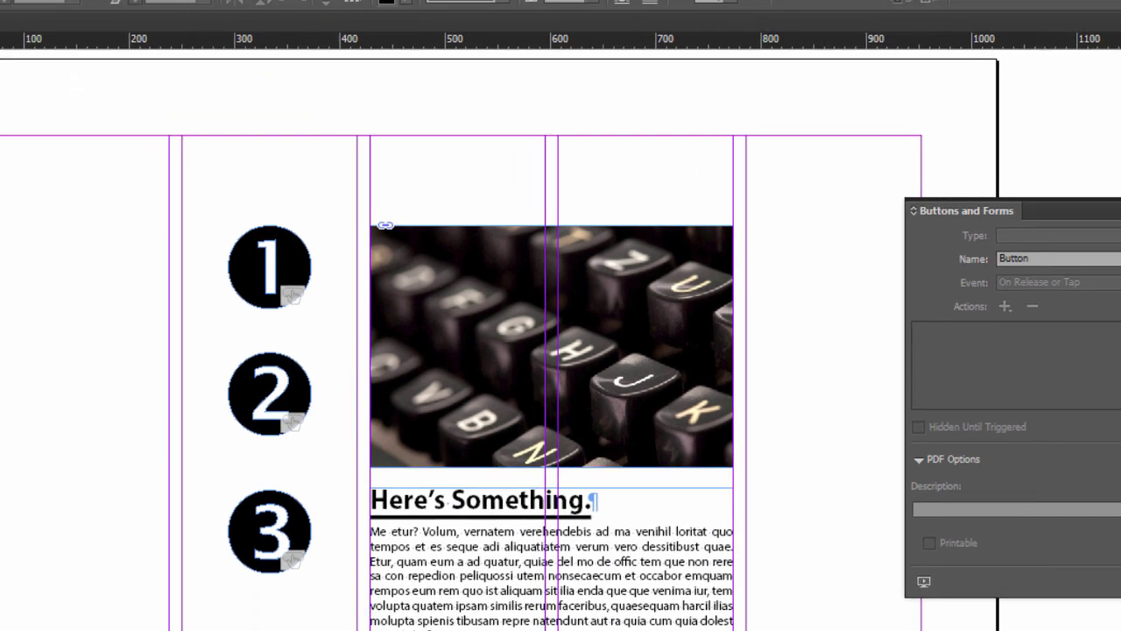
- Open the EPUB Interactivity Preview from Window > Interactive, showing page 2 with buttons 1–3
left_click(188, 19)
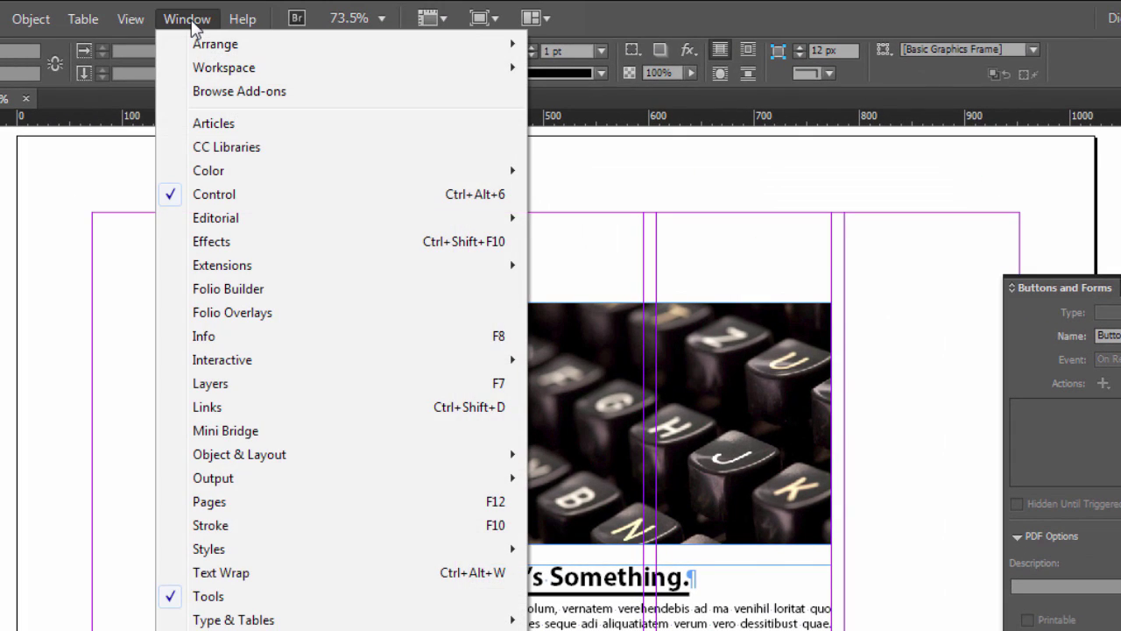
left_click(188, 18)
left_click(242, 18)
mouse_move(187, 18)
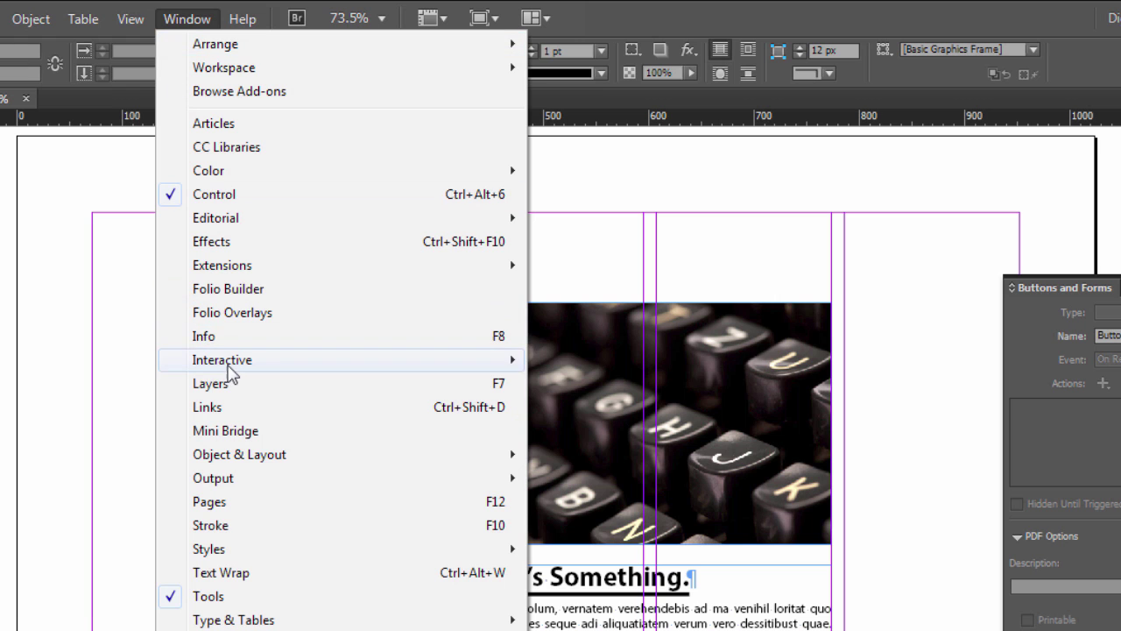
mouse_move(231, 368)
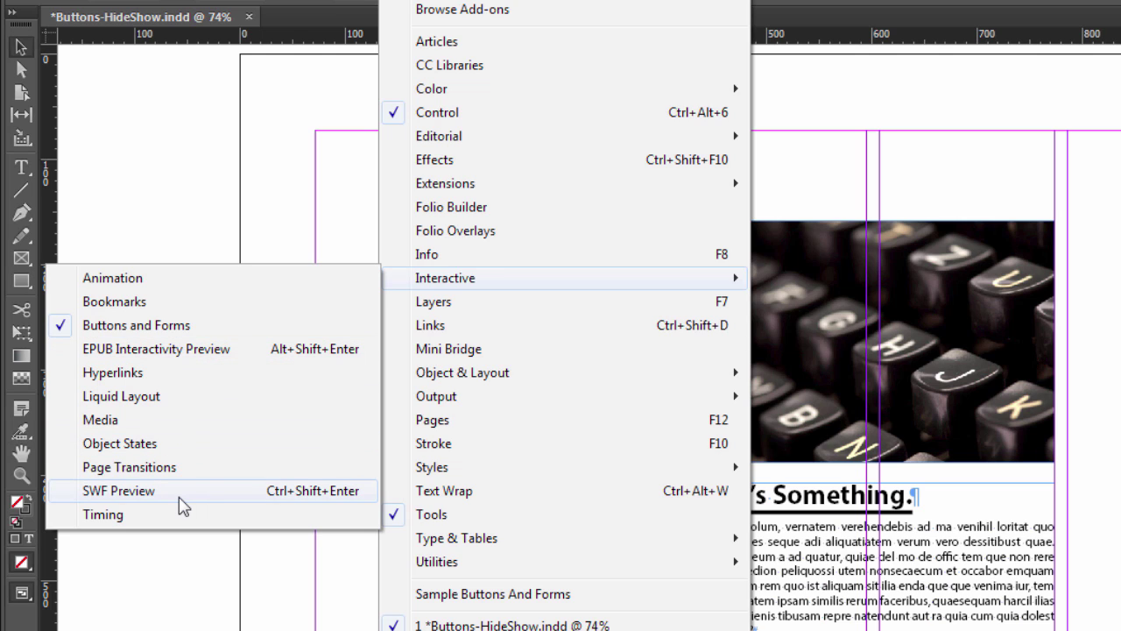
left_click(226, 360)
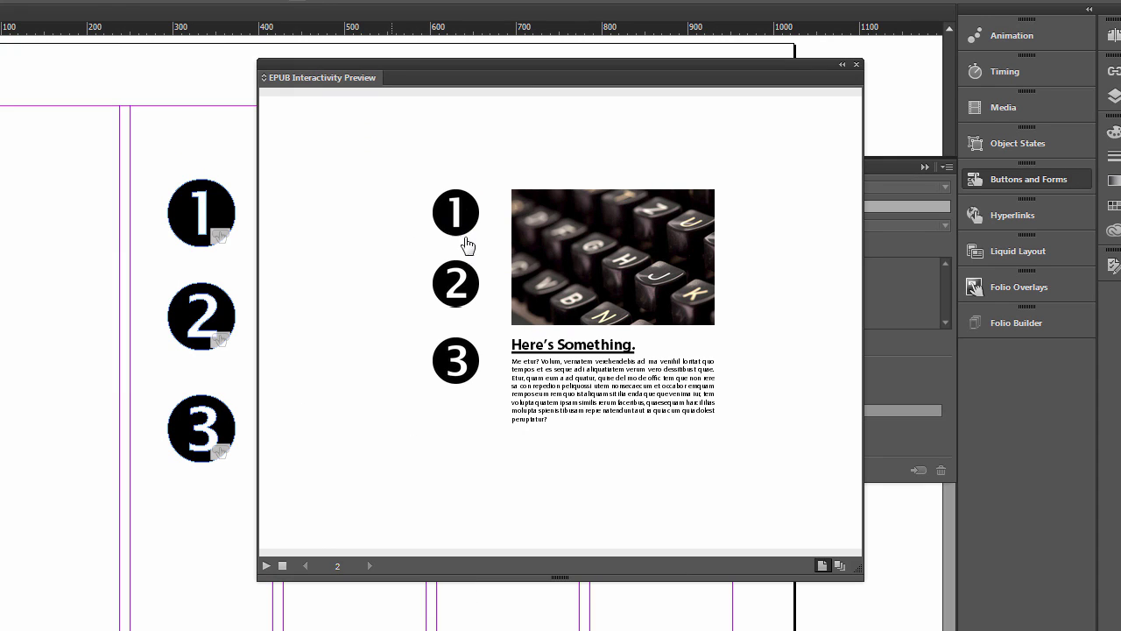
left_click(465, 295)
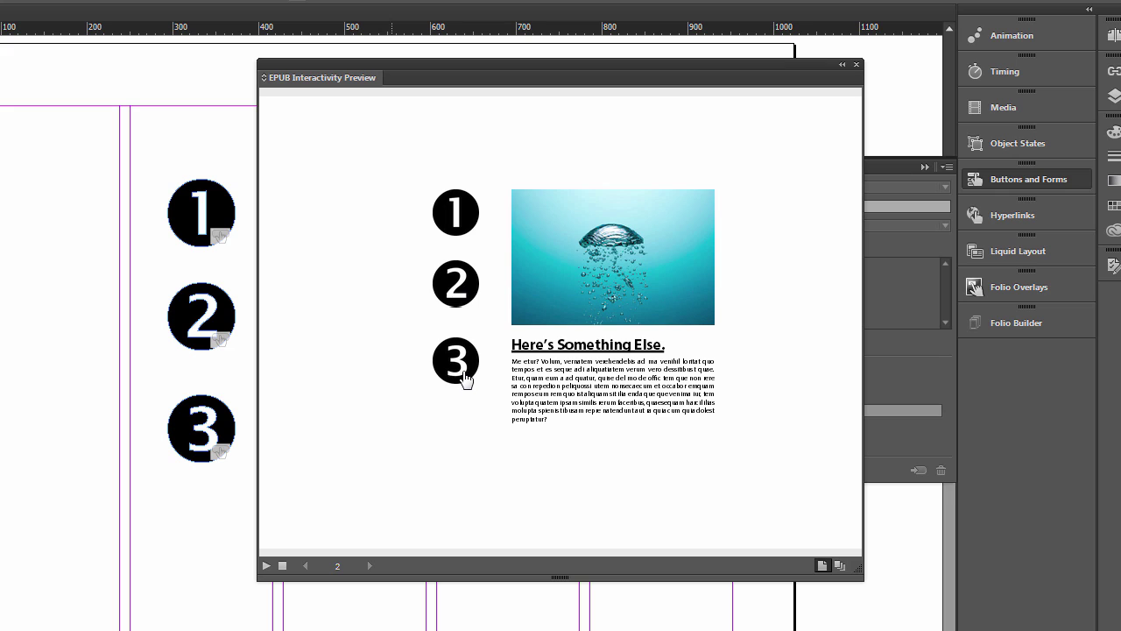
left_click(464, 378)
left_click(465, 295)
left_click(455, 219)
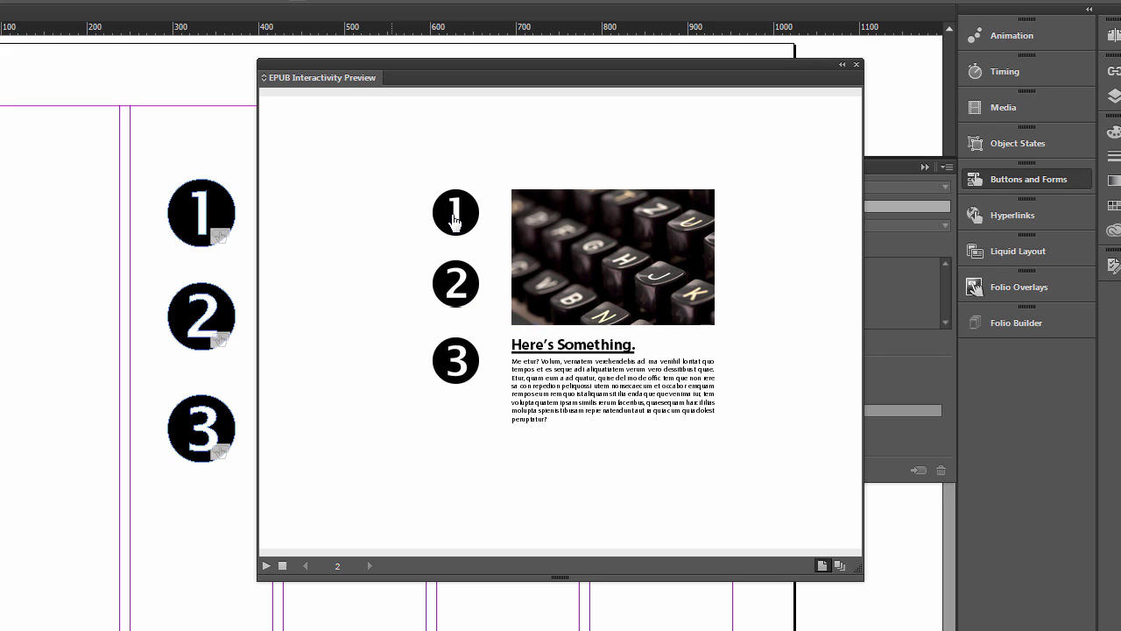
left_click(841, 567)
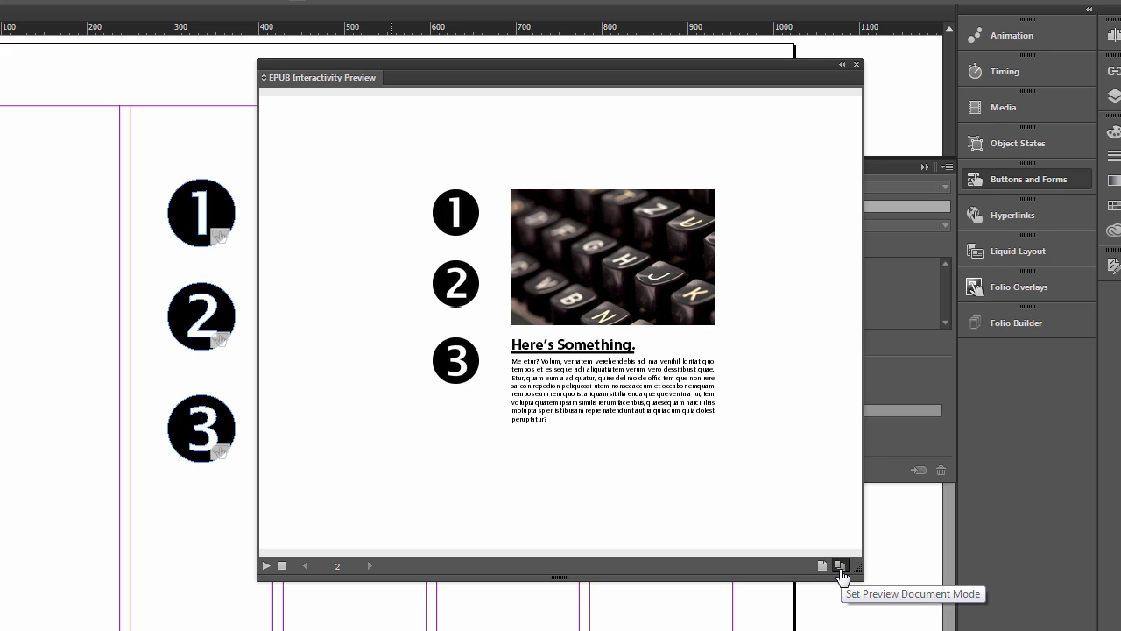
left_click(267, 569)
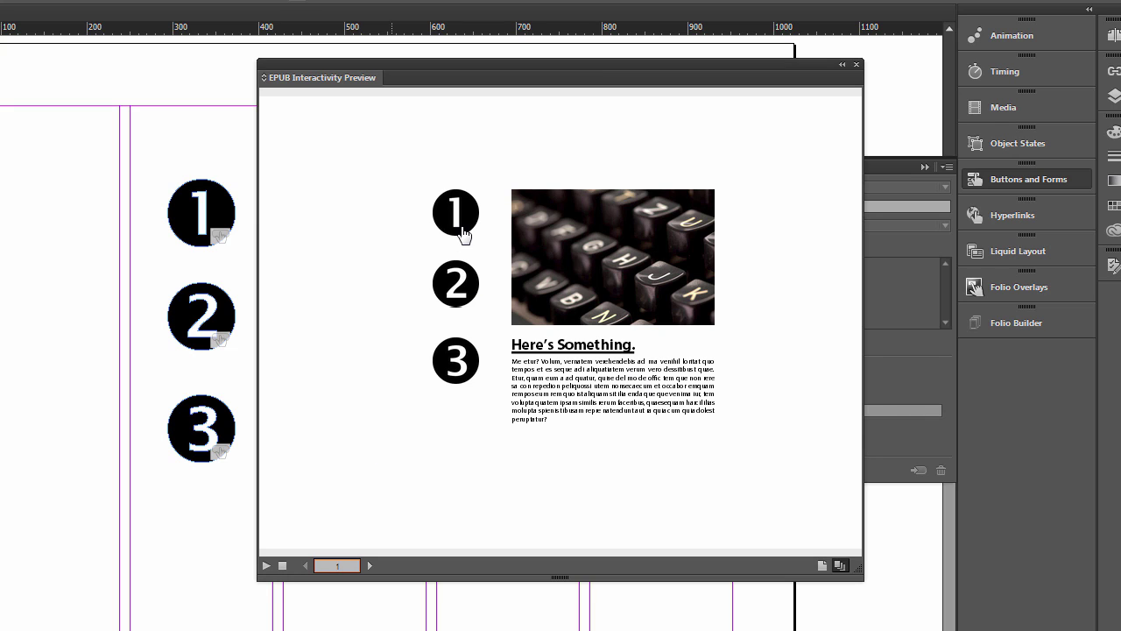
left_click(460, 290)
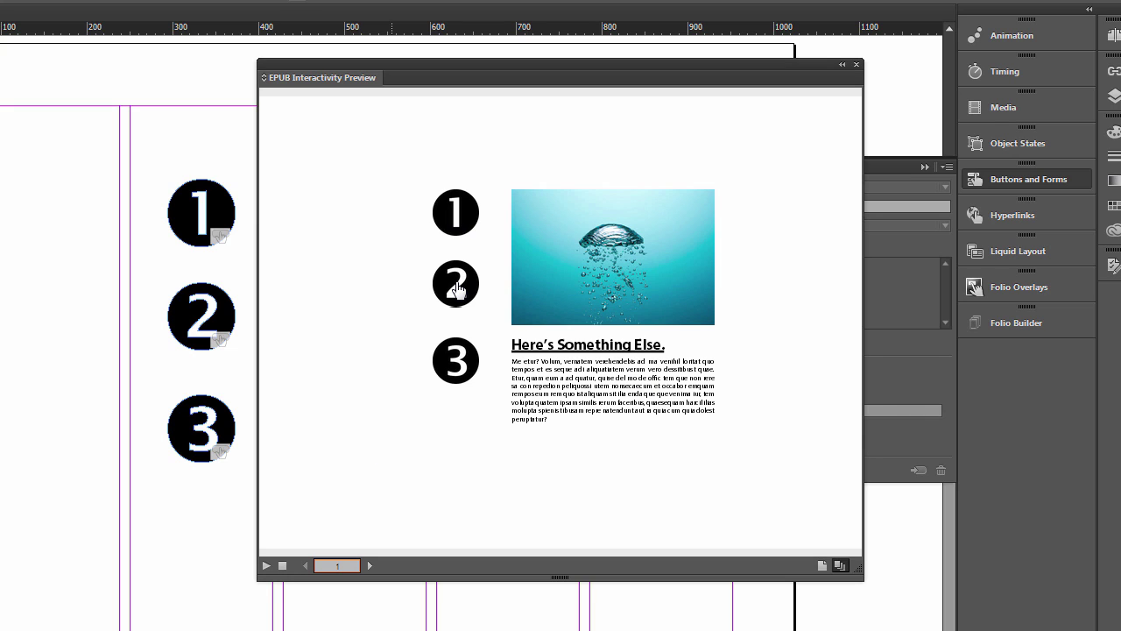
left_click(461, 366)
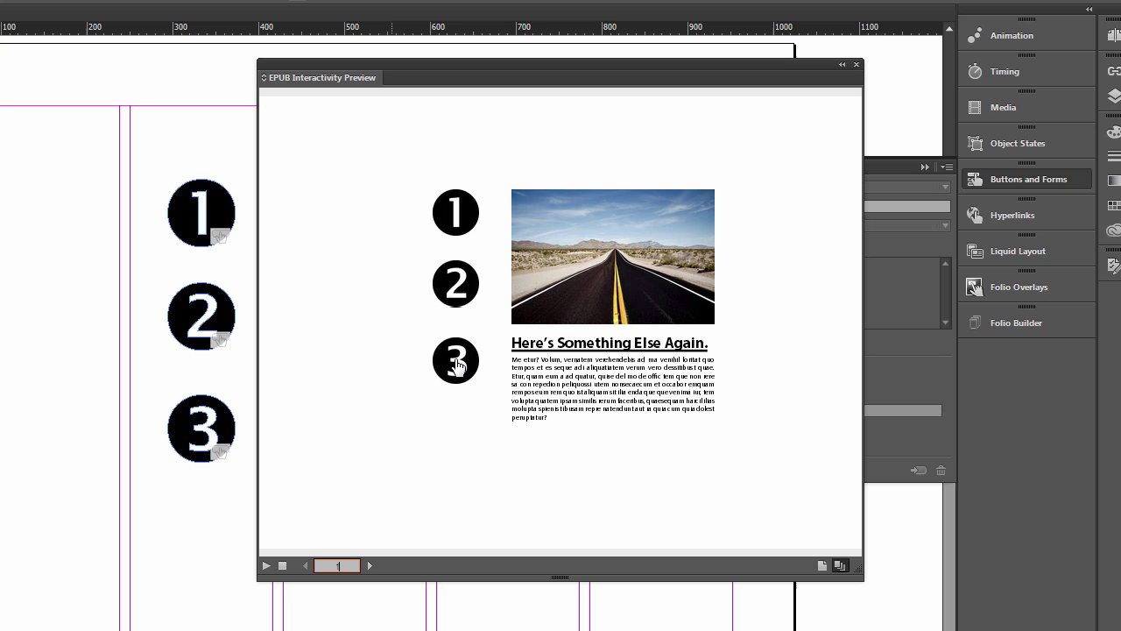
left_click(468, 281)
left_click(456, 214)
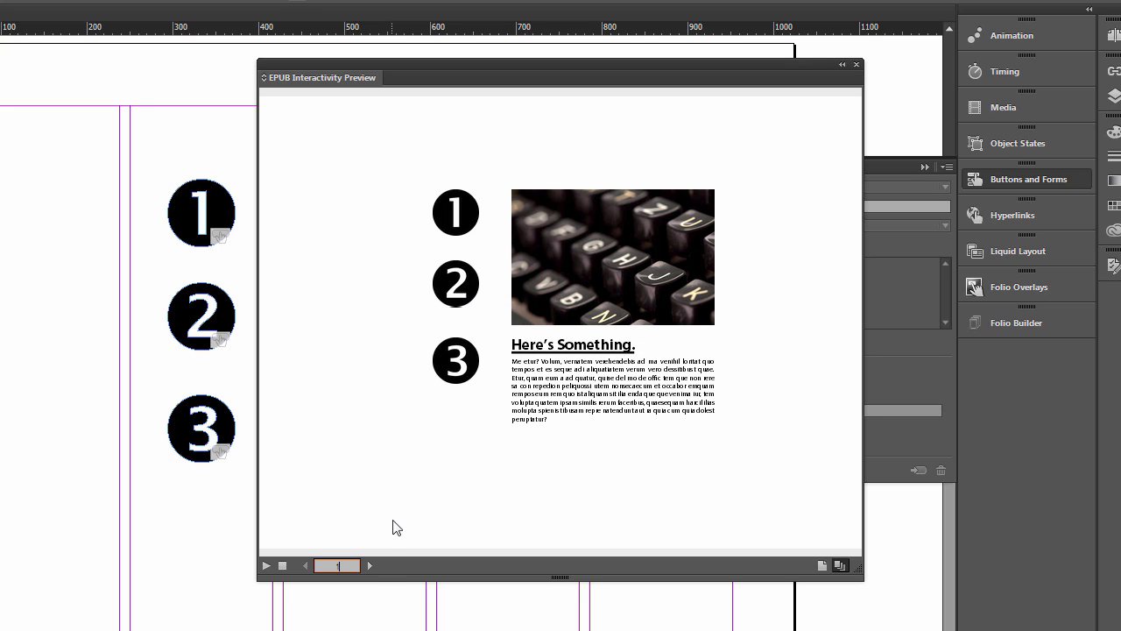
left_click(372, 566)
left_click(460, 280)
left_click(462, 370)
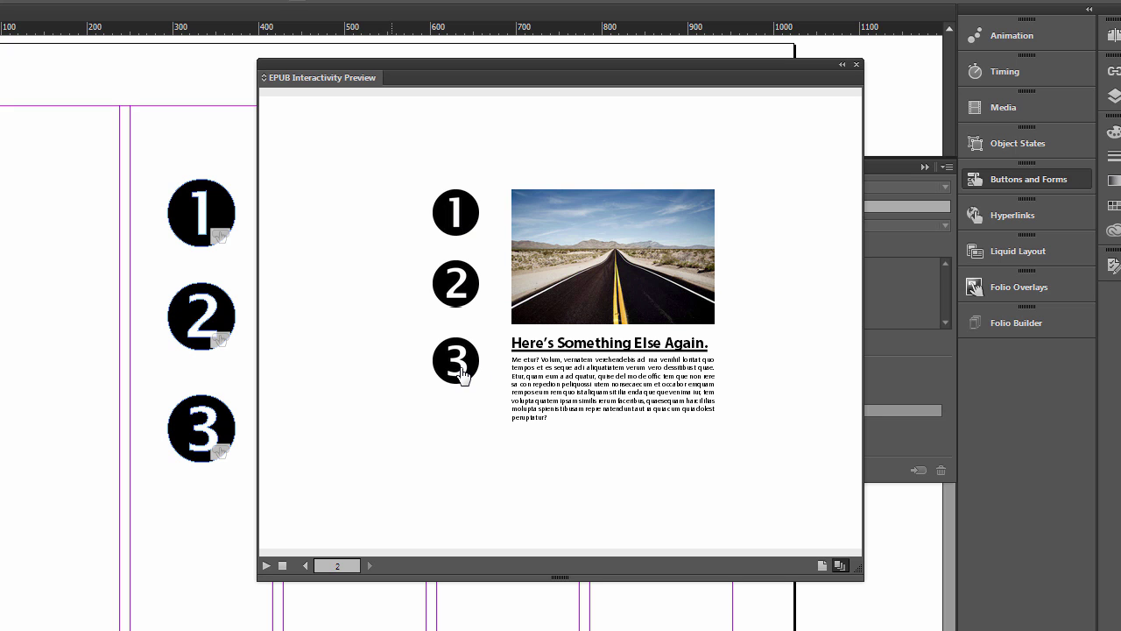
left_click(462, 285)
left_click(460, 212)
left_click(461, 285)
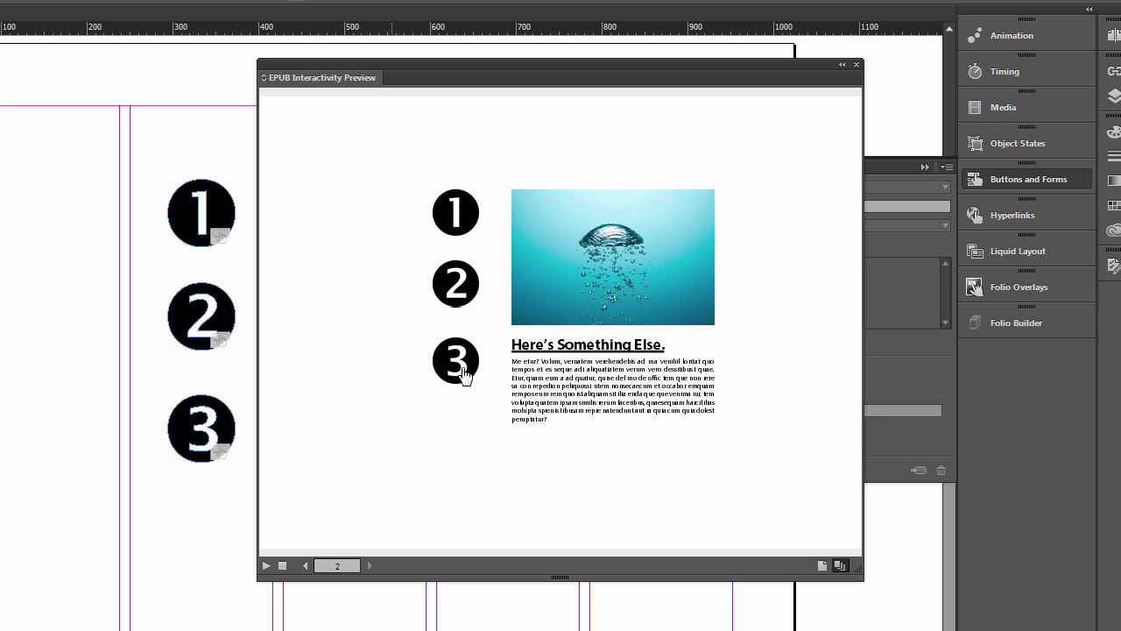
left_click(462, 370)
left_click(460, 286)
left_click(462, 213)
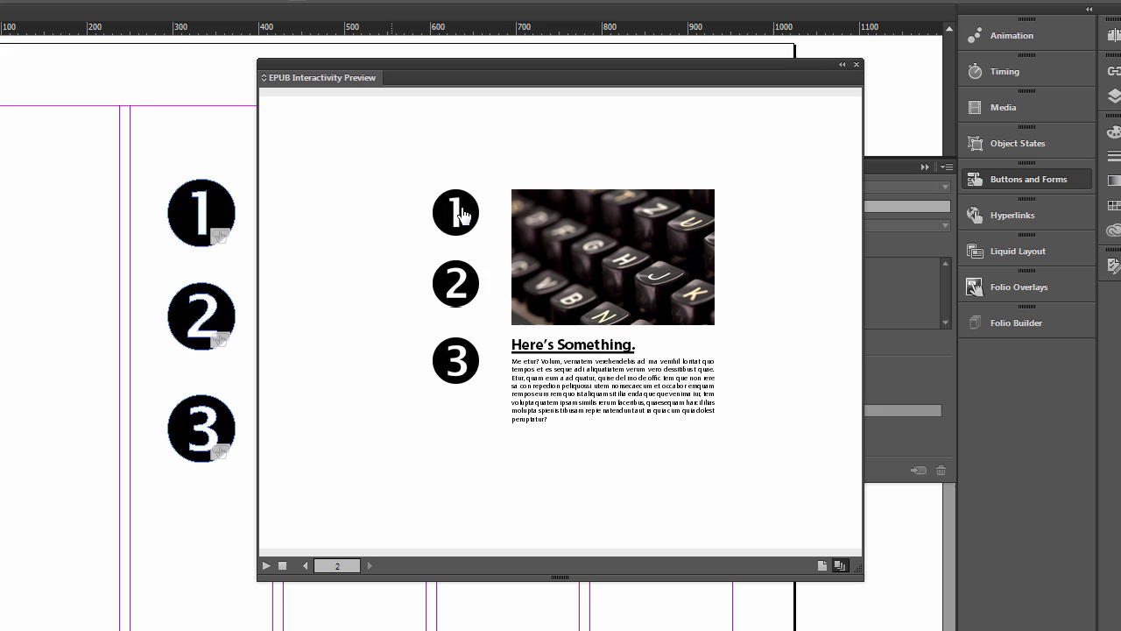
left_click(465, 285)
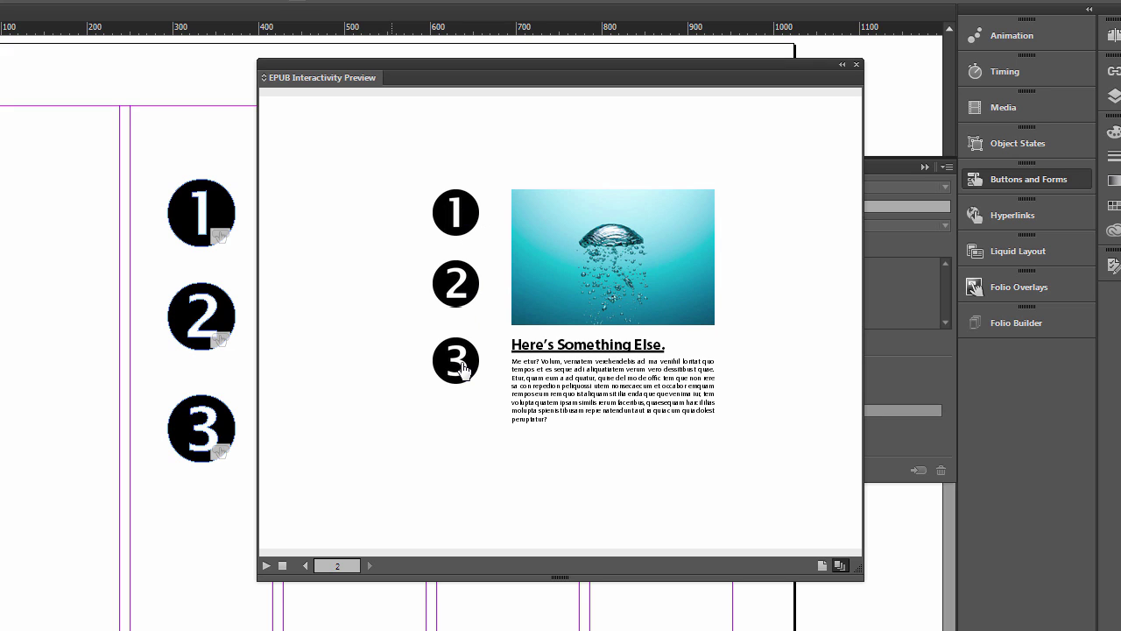
left_click(464, 370)
left_click(463, 285)
left_click(472, 219)
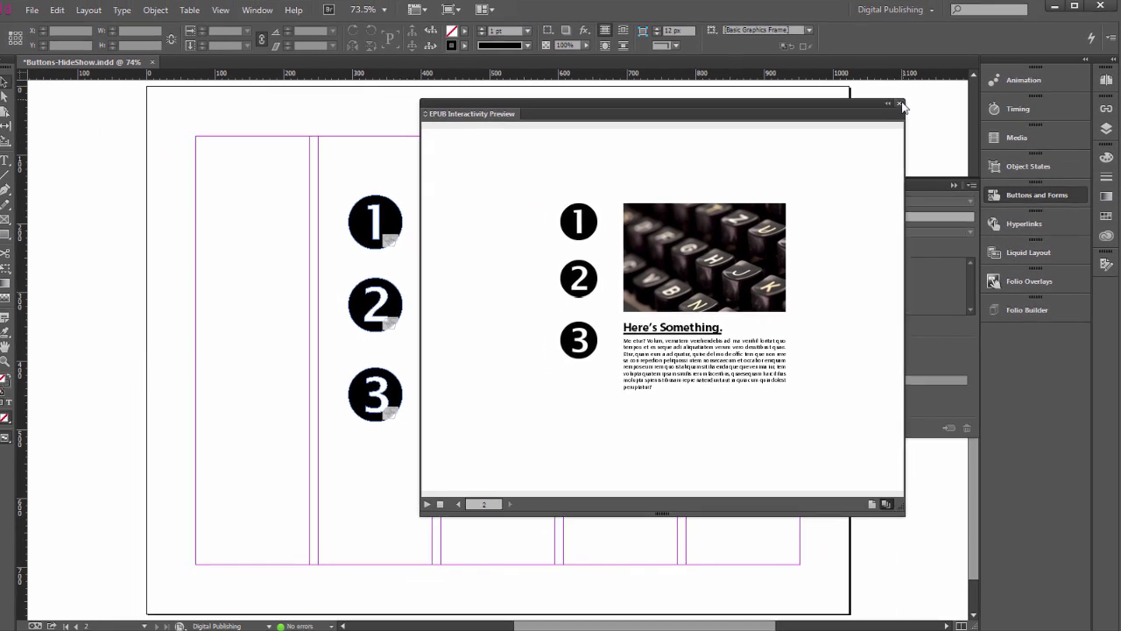
- Close the preview and export the document as Flash Player (SWF) file Buttons-HideShow.swf
left_click(858, 64)
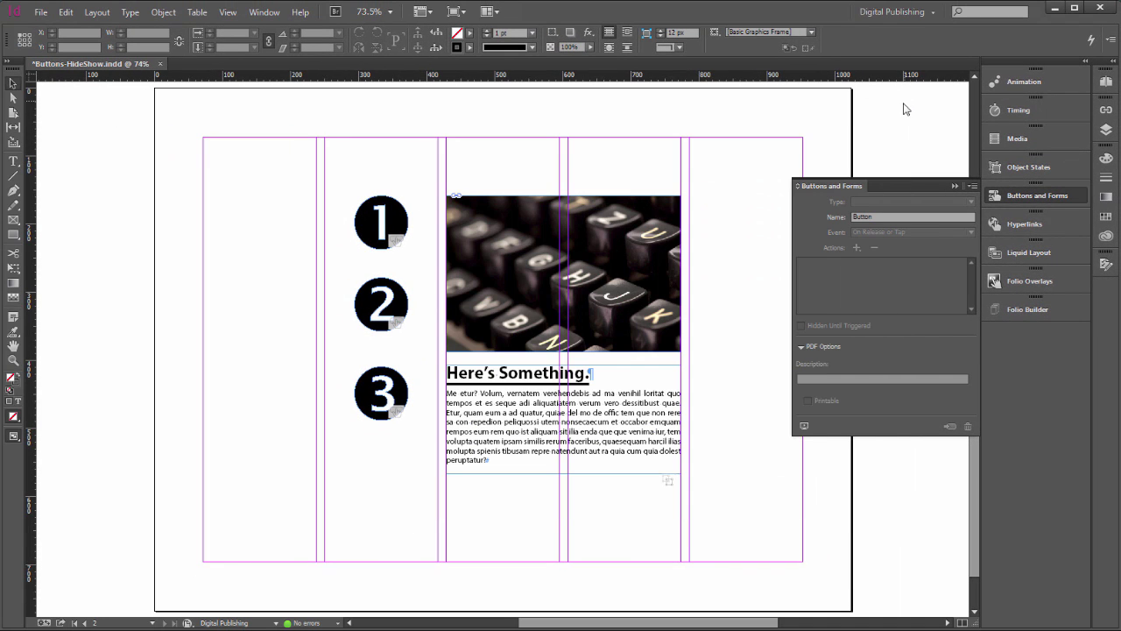
left_click(41, 12)
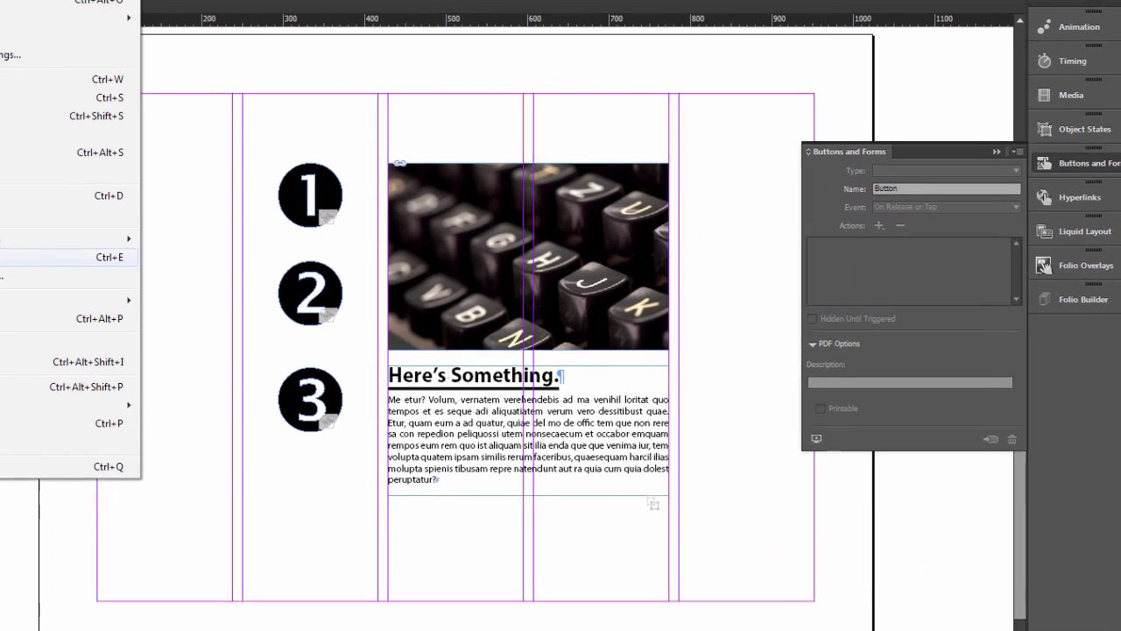
left_click(67, 274)
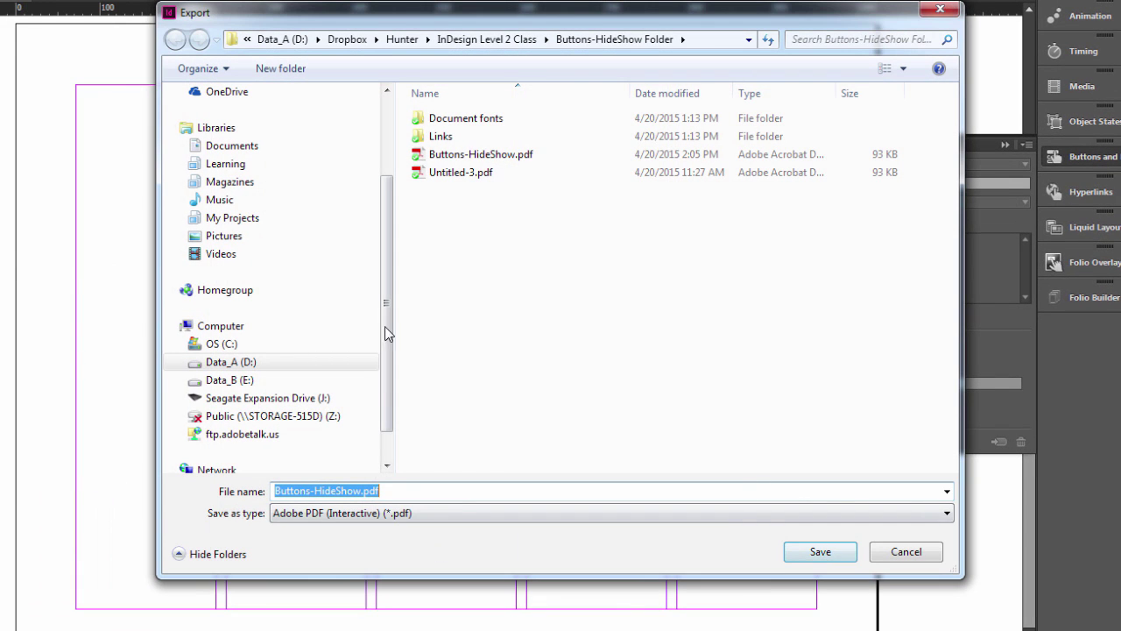
left_click(947, 513)
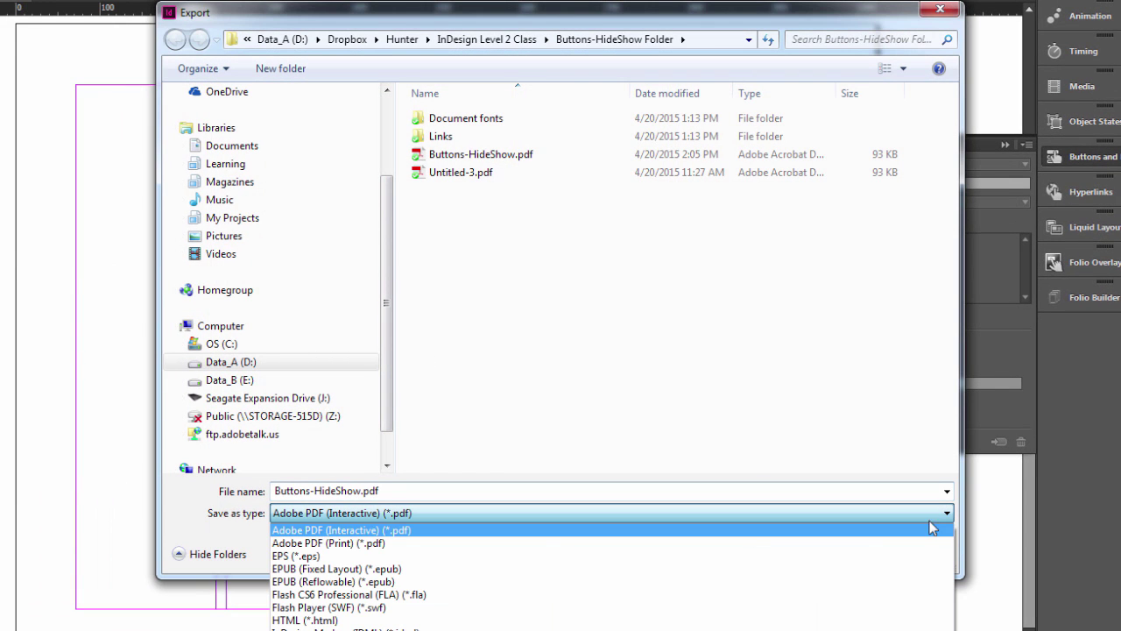
left_click(557, 607)
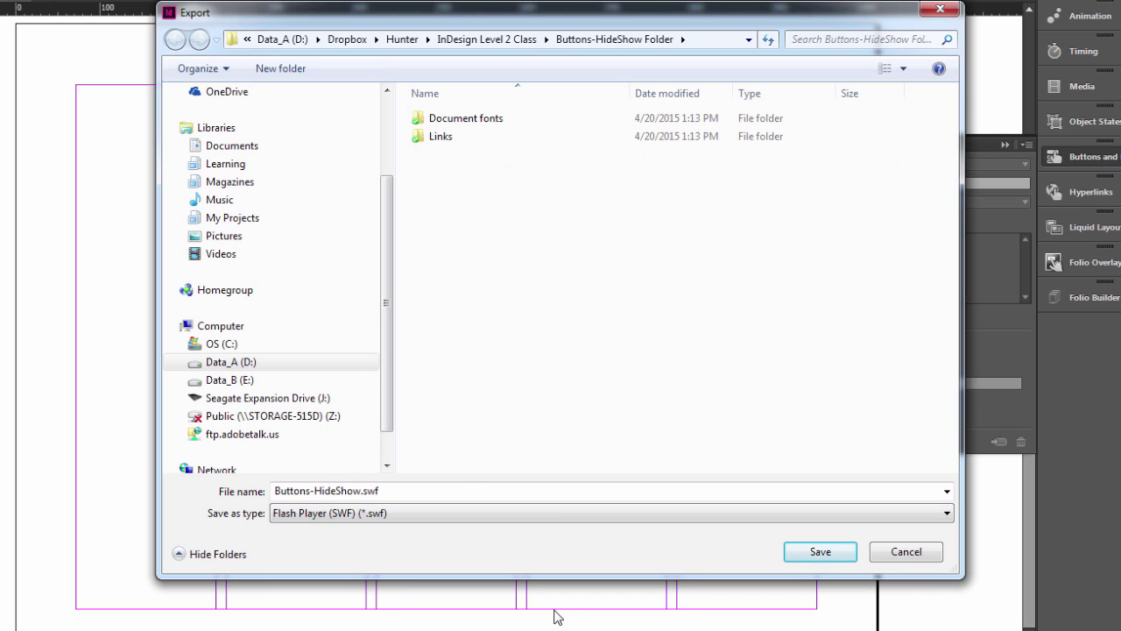
left_click(833, 550)
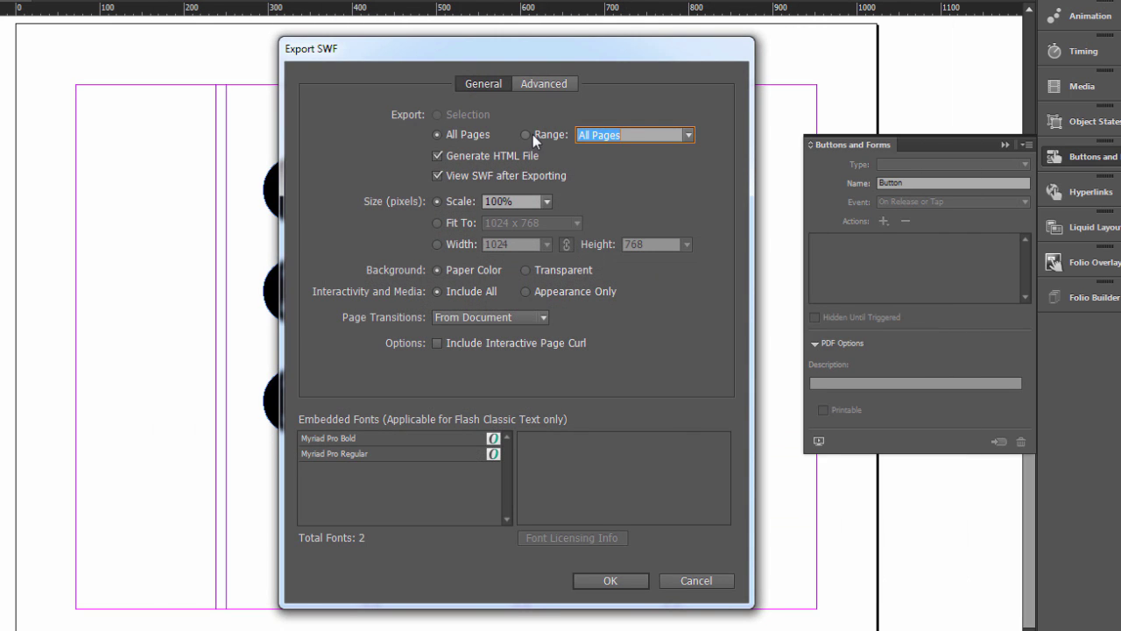
- Export only page range 2 as SWF, keeping Generate HTML File and View SWF after Exporting
left_click(531, 134)
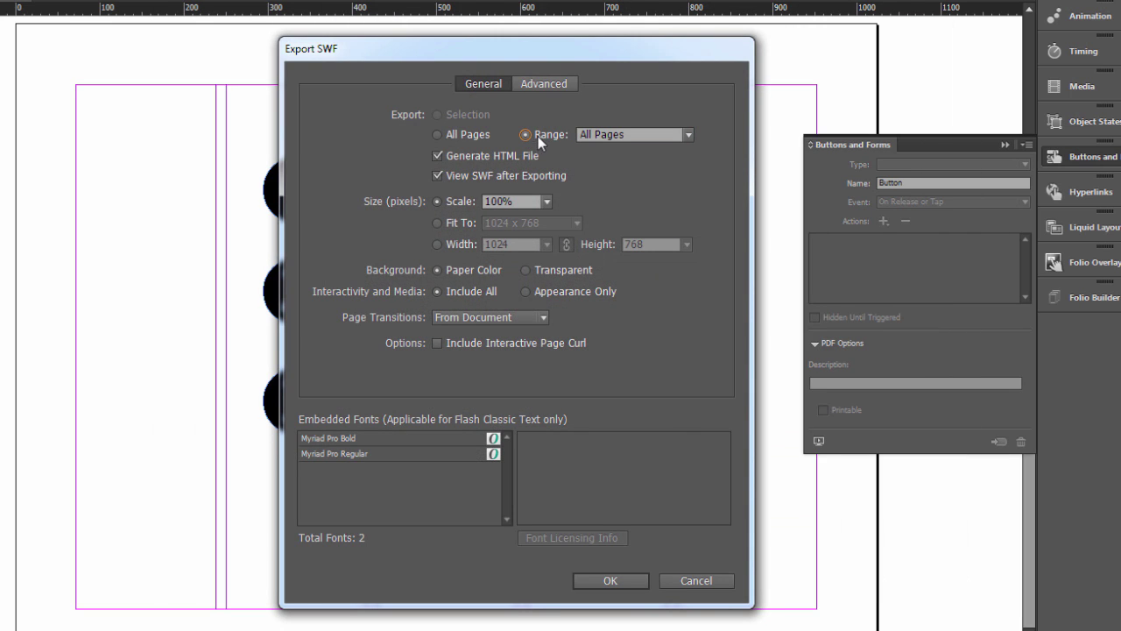
left_click(437, 135)
left_click(524, 133)
left_click(634, 134)
left_click(682, 135)
left_click(629, 127)
type("2")
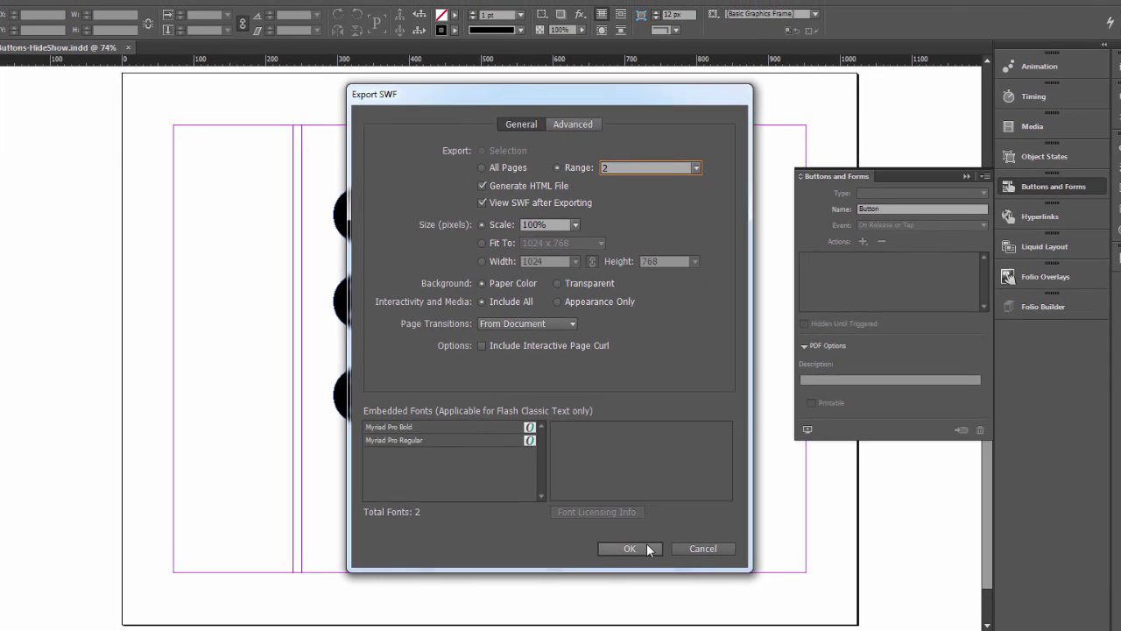
left_click(648, 548)
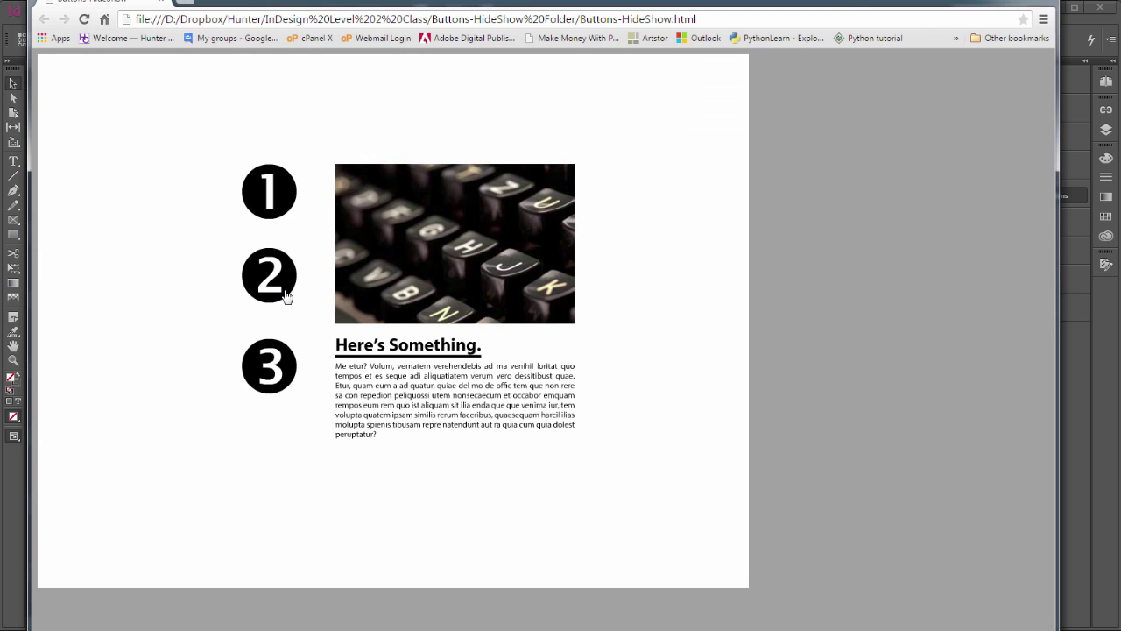
- Test buttons 2, 3 and 1 on Buttons-HideShow.html in Chrome, then switch back to InDesign
left_click(282, 282)
left_click(279, 378)
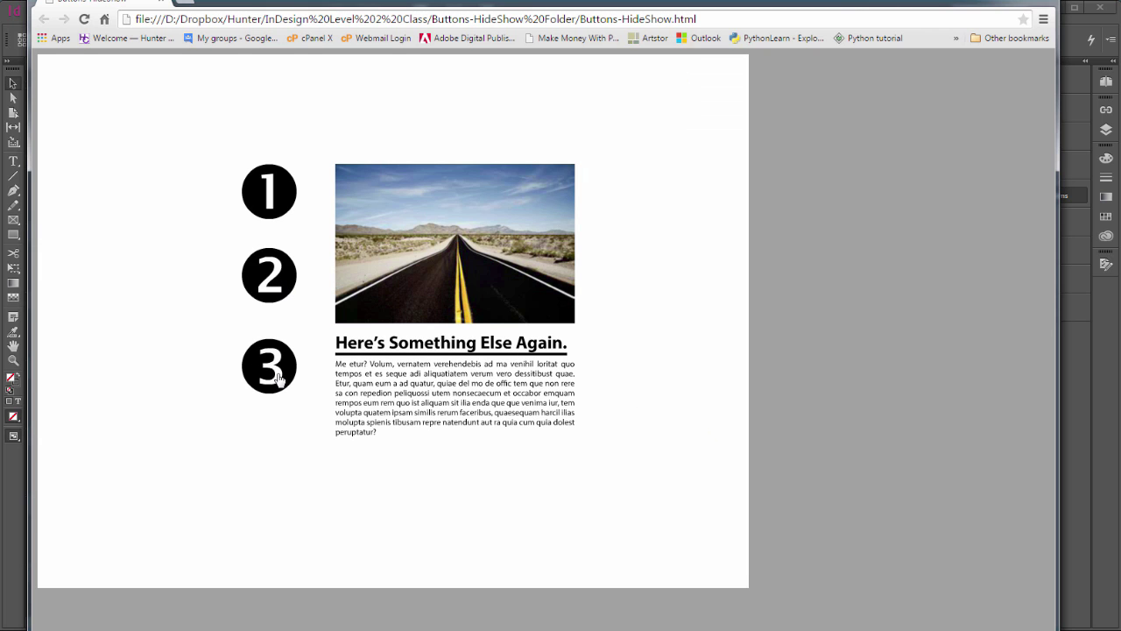
left_click(272, 198)
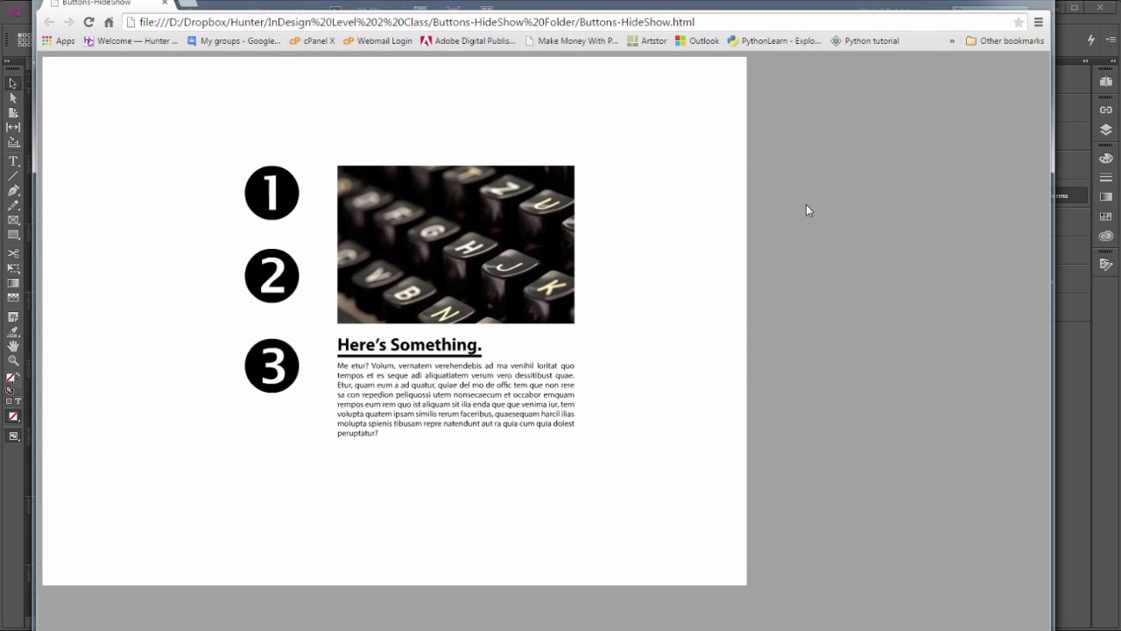
key("alt+Tab")
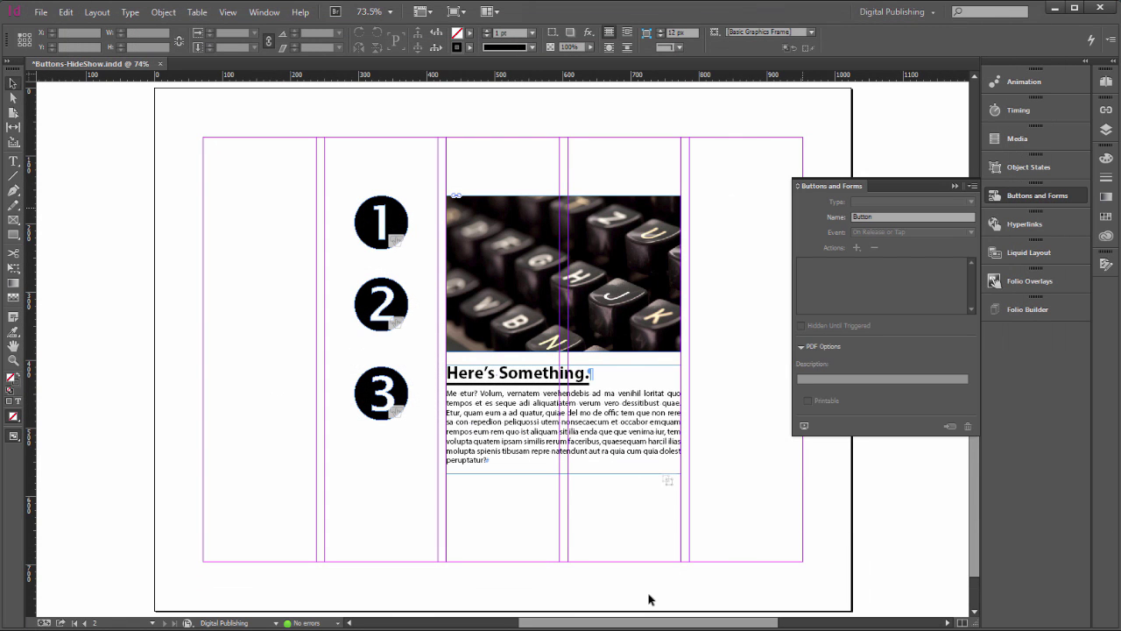